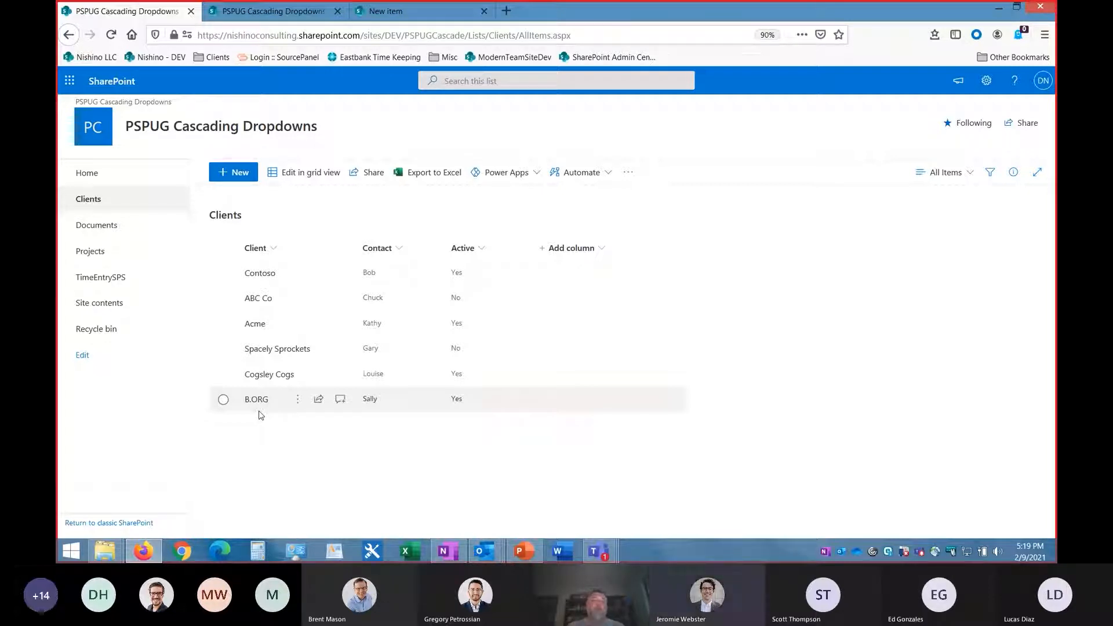
Step: Review the columns in the TimeEntry2021 list's settings and return to the list
{"action": "left_click", "coordinate": [403, 12]}
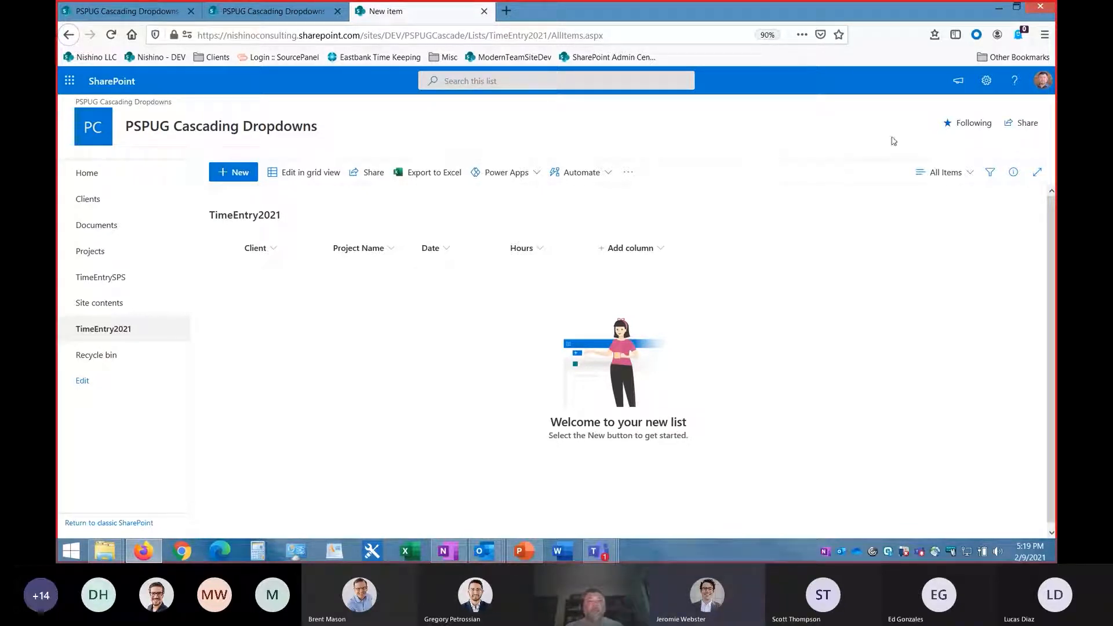
{"action": "left_click", "coordinate": [986, 80]}
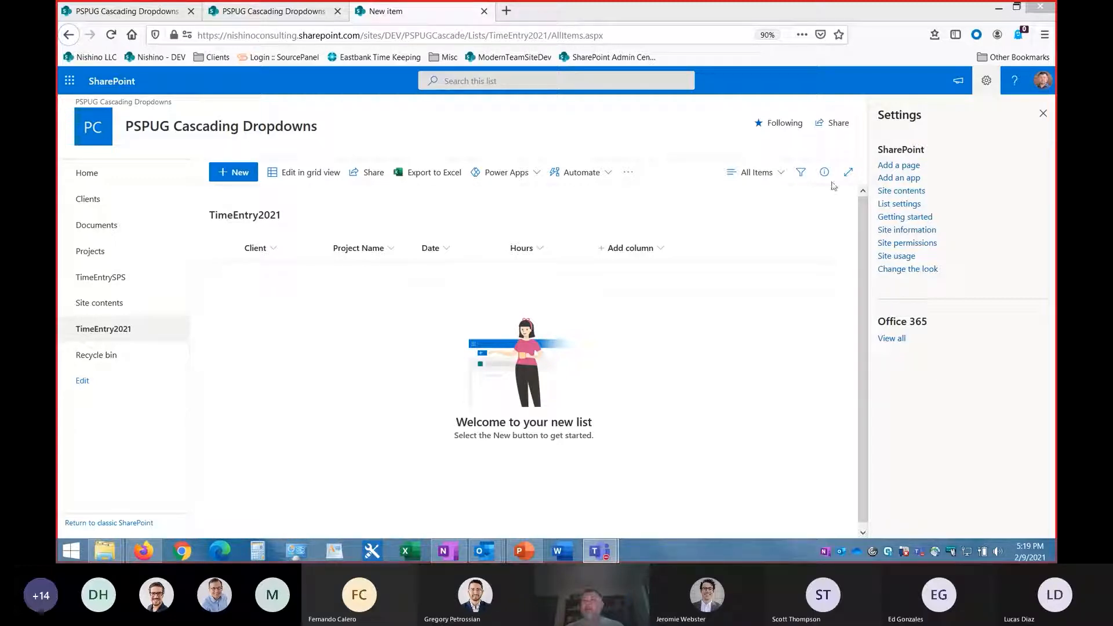
{"action": "left_click", "coordinate": [908, 204]}
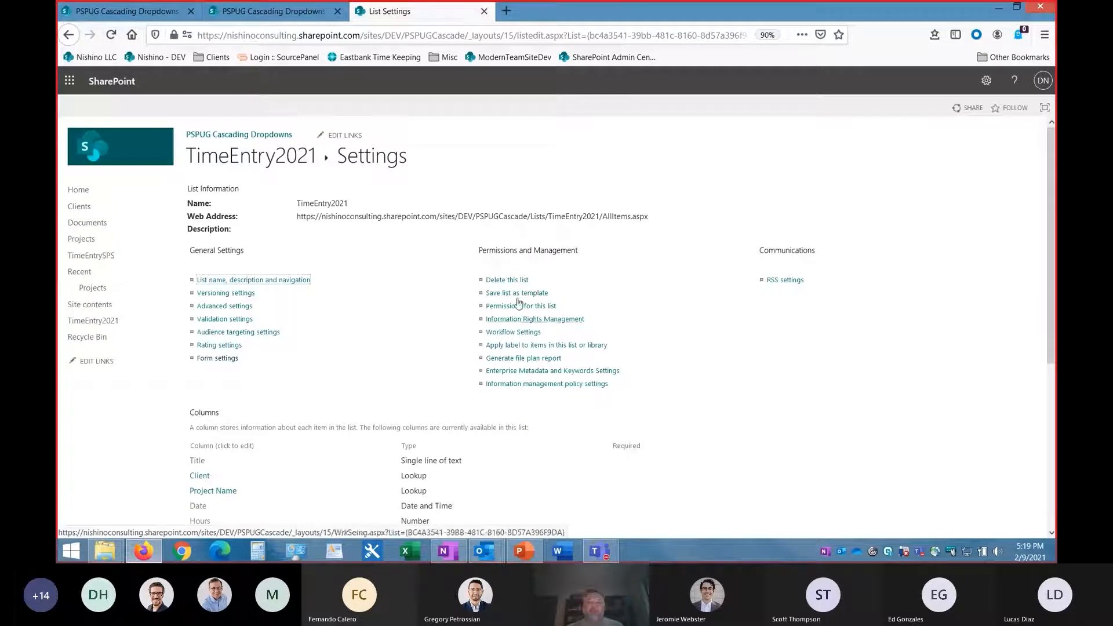
{"action": "scroll", "coordinate": [693, 276], "scroll_direction": "down", "scroll_amount": 3}
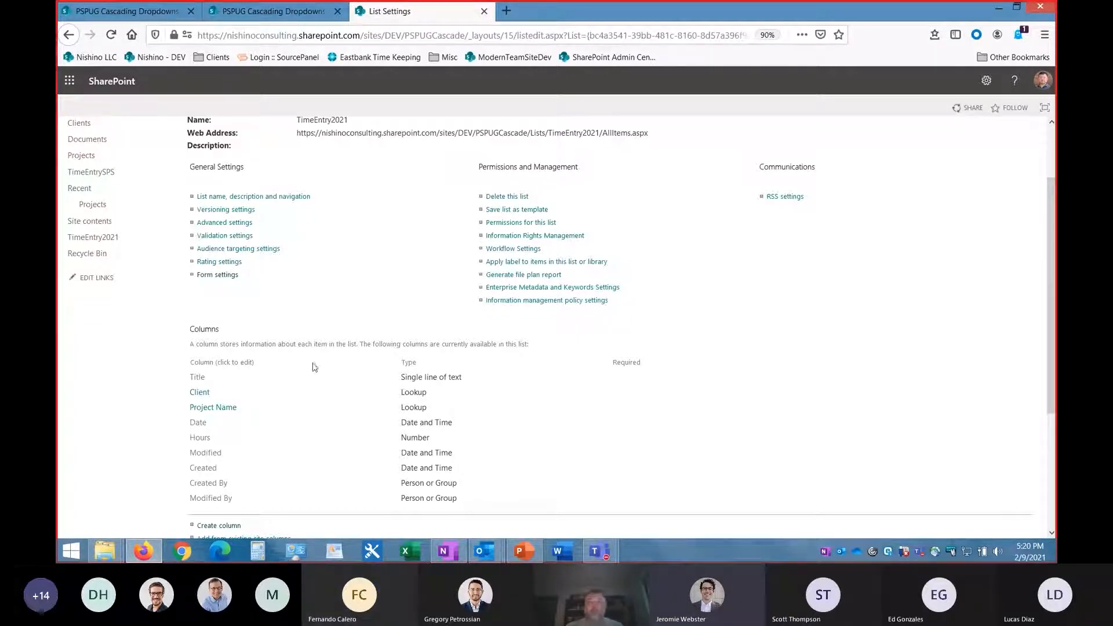
{"action": "scroll", "coordinate": [313, 367], "scroll_direction": "up", "scroll_amount": 3}
{"action": "left_click", "coordinate": [235, 158]}
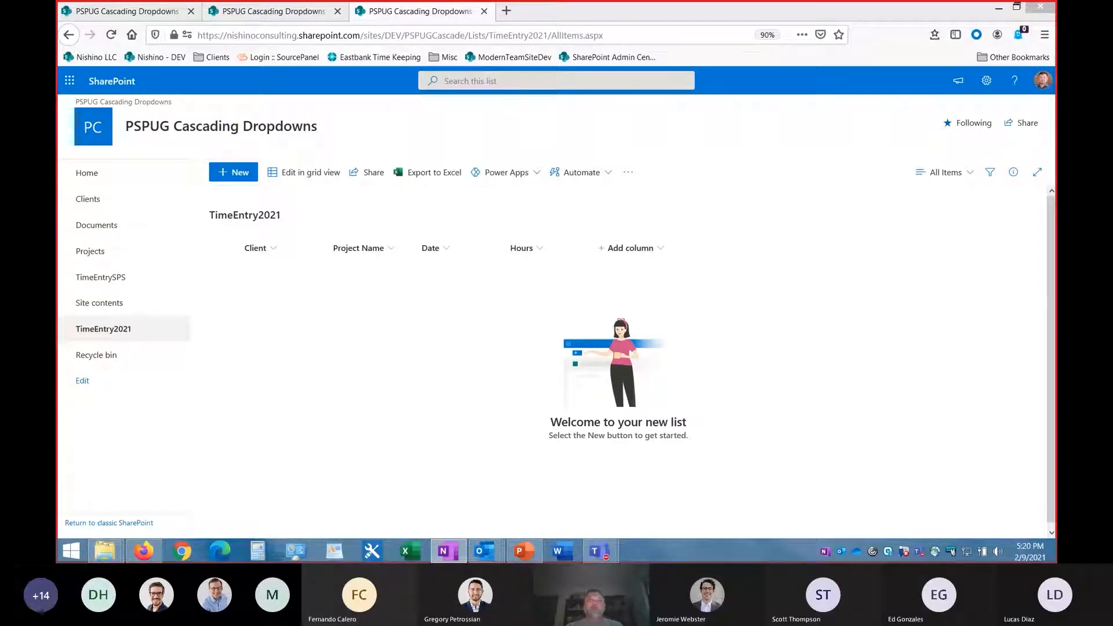
Step: Customize the TimeEntry2021 list form with Power Apps and remove its Attachments field
{"action": "left_click", "coordinate": [507, 172]}
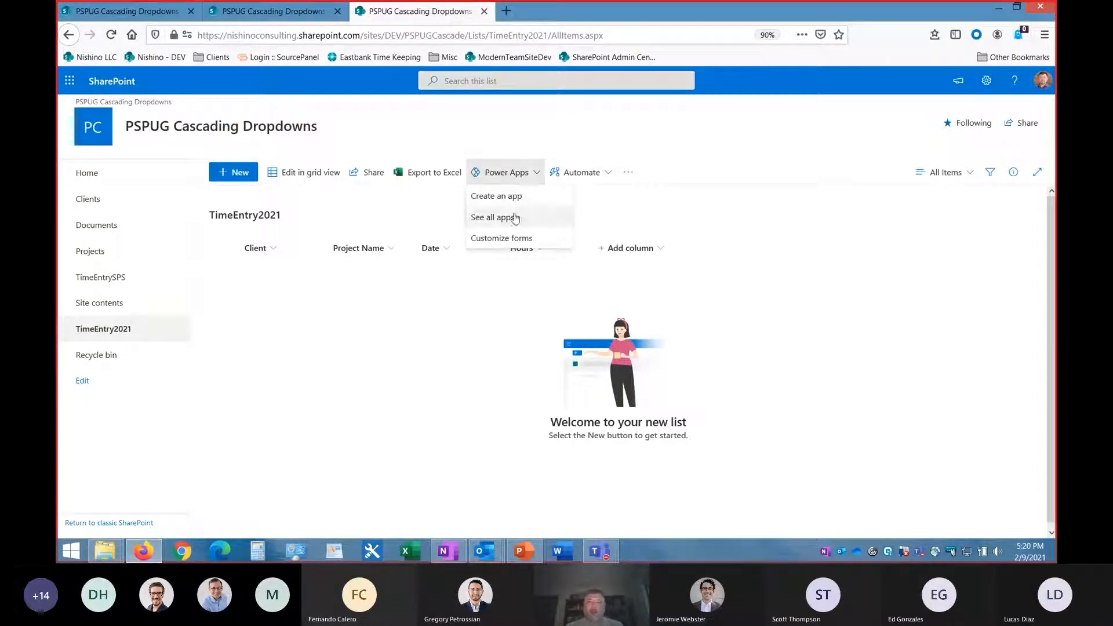
{"action": "left_click", "coordinate": [510, 239]}
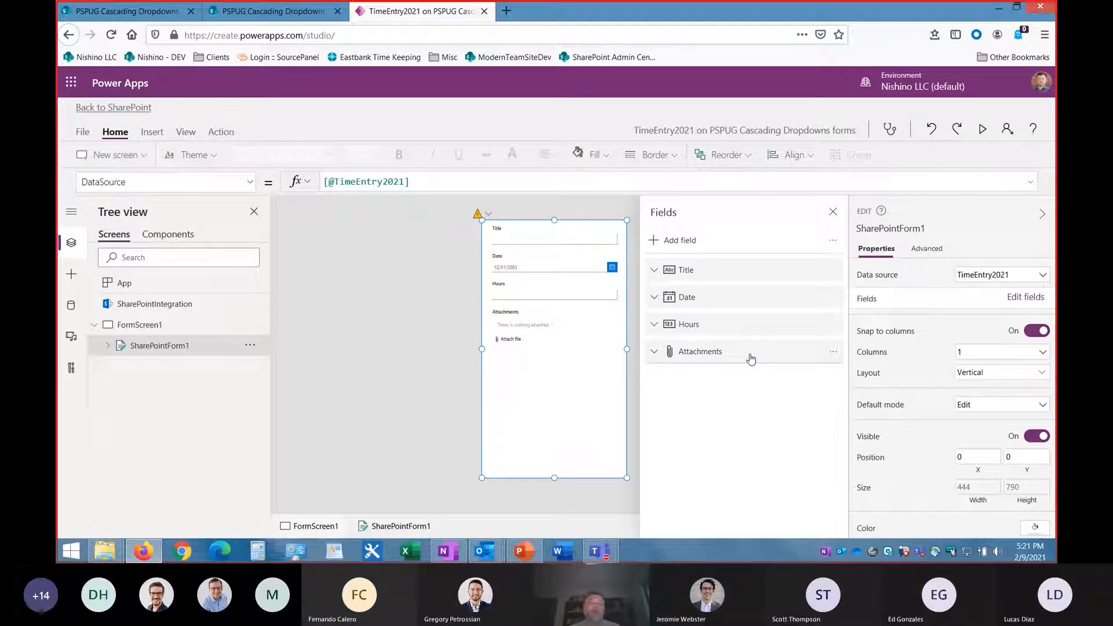
{"action": "left_click", "coordinate": [834, 352]}
{"action": "left_click", "coordinate": [862, 415]}
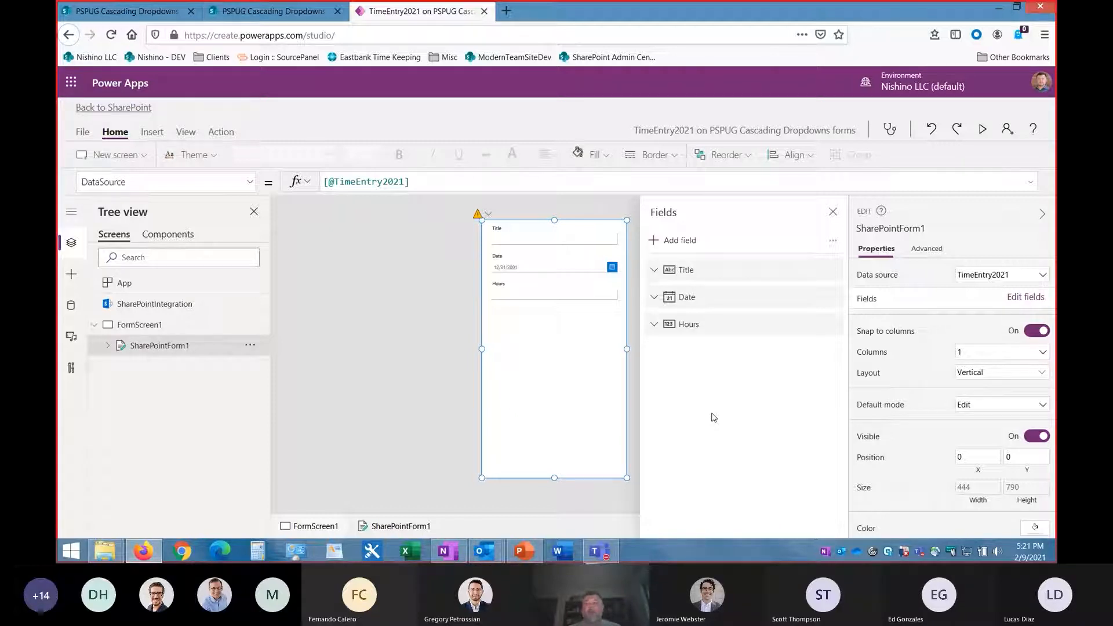
Step: Add the Client and Project Name fields to the form
{"action": "left_click", "coordinate": [671, 242]}
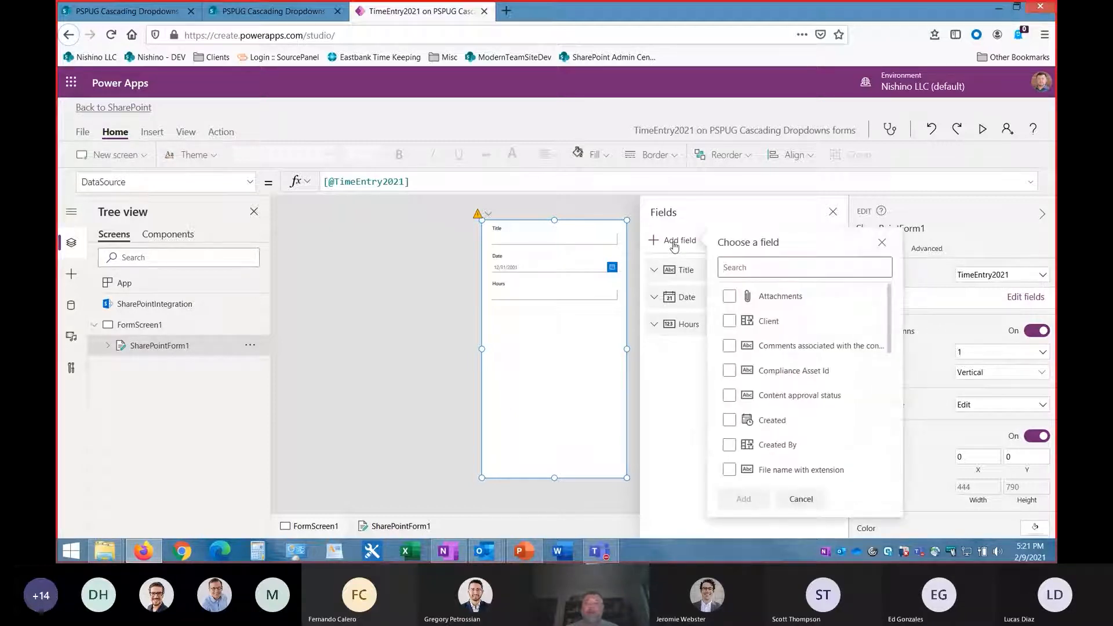
{"action": "left_click", "coordinate": [729, 321]}
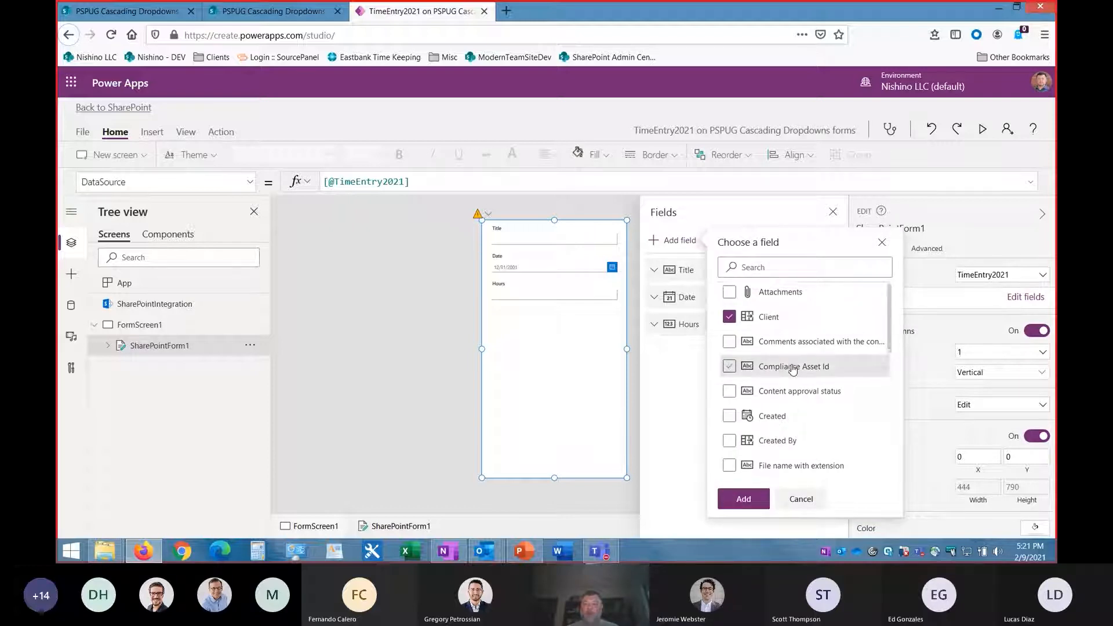
{"action": "scroll", "coordinate": [793, 369], "scroll_direction": "down", "scroll_amount": 3}
{"action": "scroll", "coordinate": [793, 369], "scroll_direction": "down", "scroll_amount": 3}
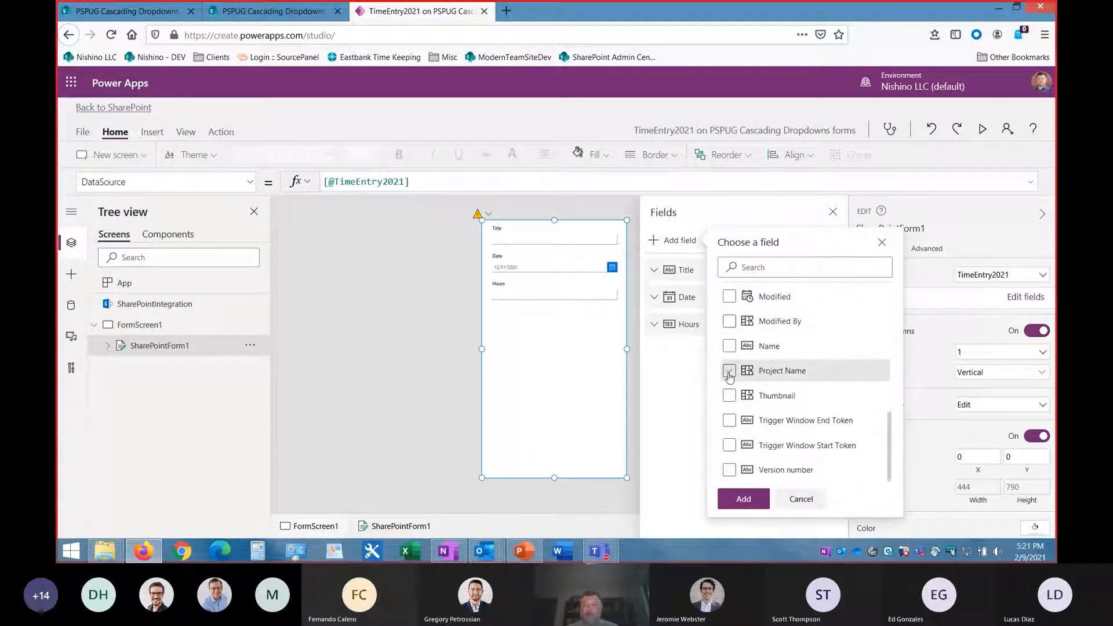
{"action": "left_click", "coordinate": [729, 371]}
{"action": "left_click", "coordinate": [735, 502]}
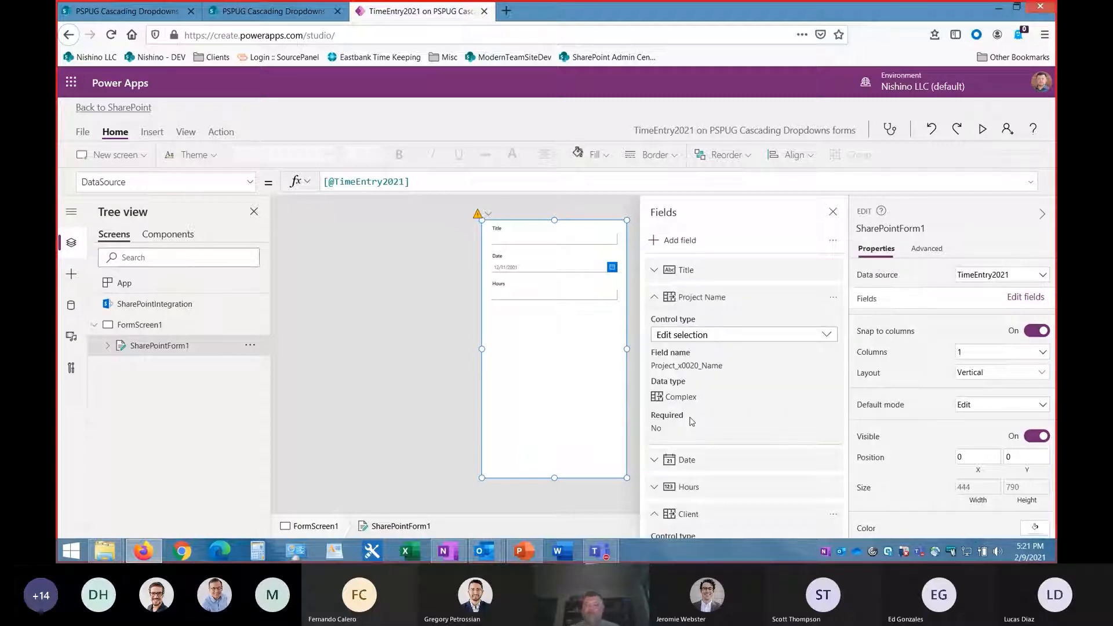
Step: Reorder the form fields so Client and Project Name come directly after Title, and close the field editor
{"action": "left_click", "coordinate": [719, 354]}
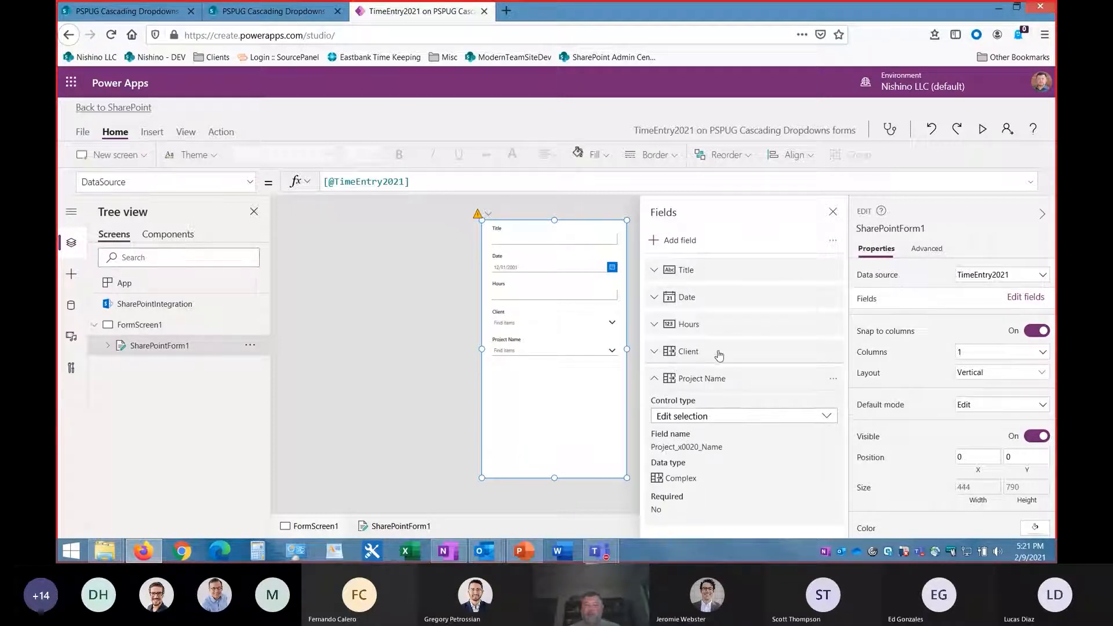
{"action": "left_click_drag", "start_coordinate": [721, 352], "coordinate": [716, 297]}
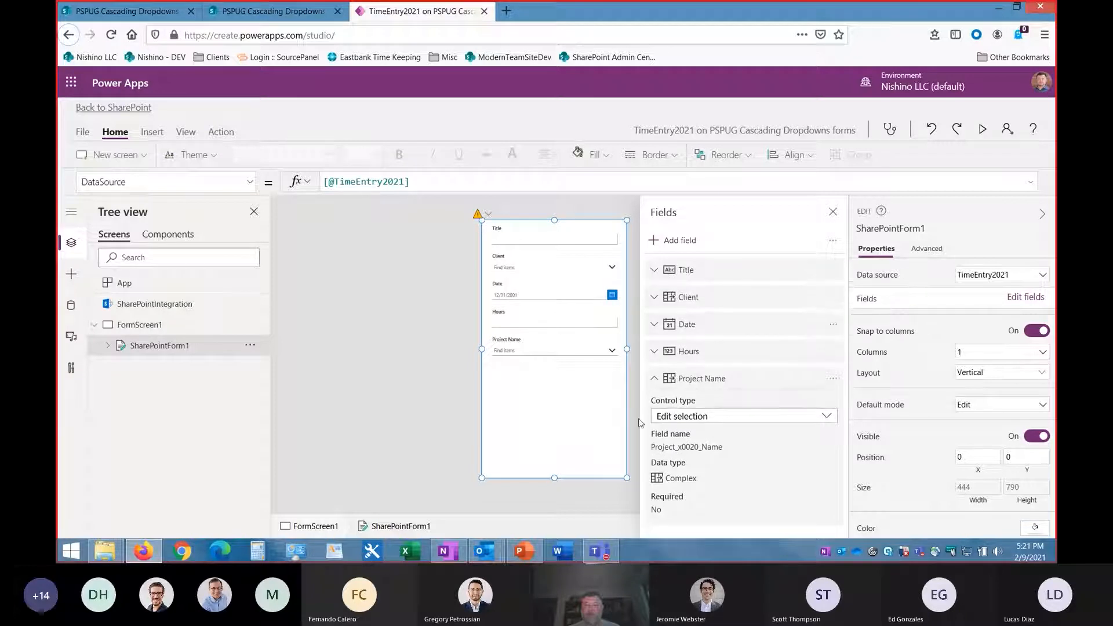
{"action": "left_click", "coordinate": [655, 381]}
{"action": "left_click_drag", "start_coordinate": [708, 383], "coordinate": [714, 326]}
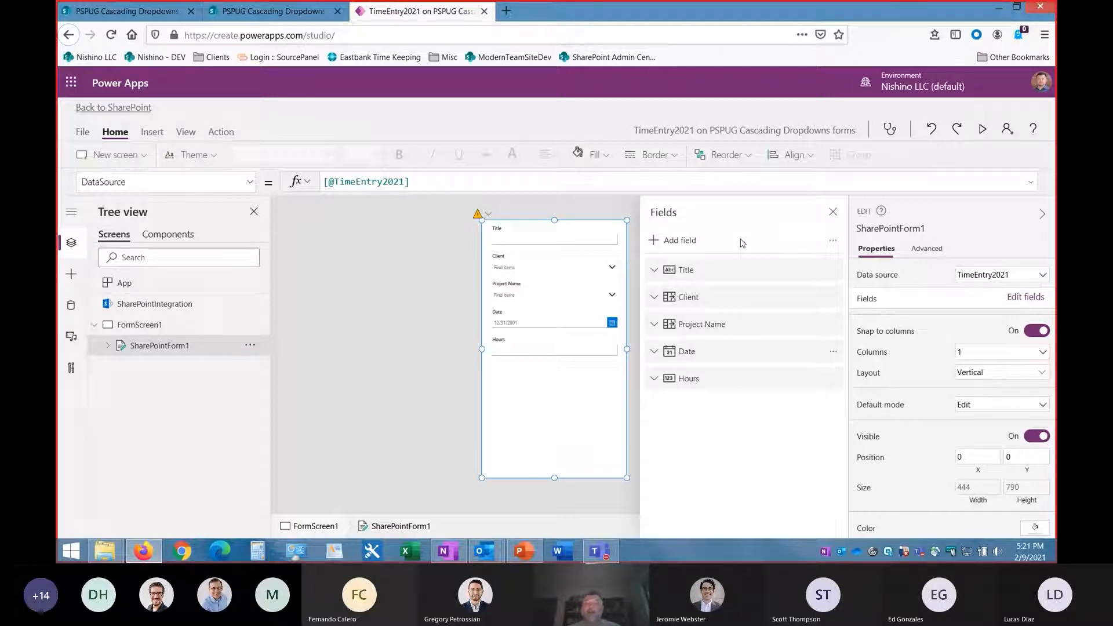
{"action": "left_click", "coordinate": [833, 213]}
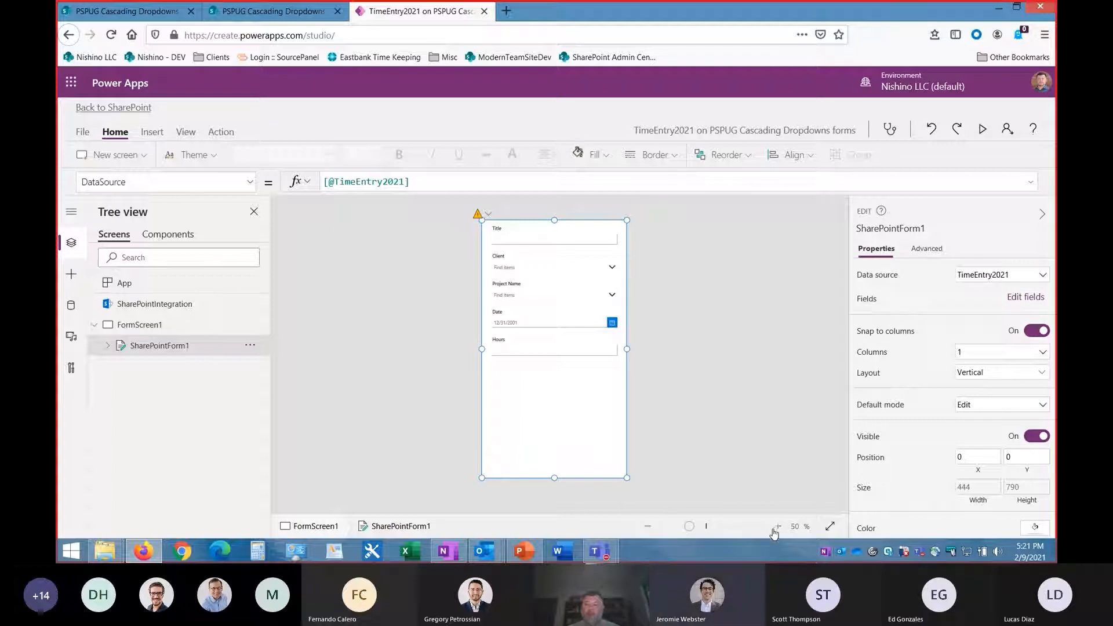
Step: Start adding a SharePoint data source to the form using an existing SharePoint connection
{"action": "left_click", "coordinate": [778, 526]}
{"action": "scroll", "coordinate": [687, 423], "scroll_direction": "up", "scroll_amount": 2}
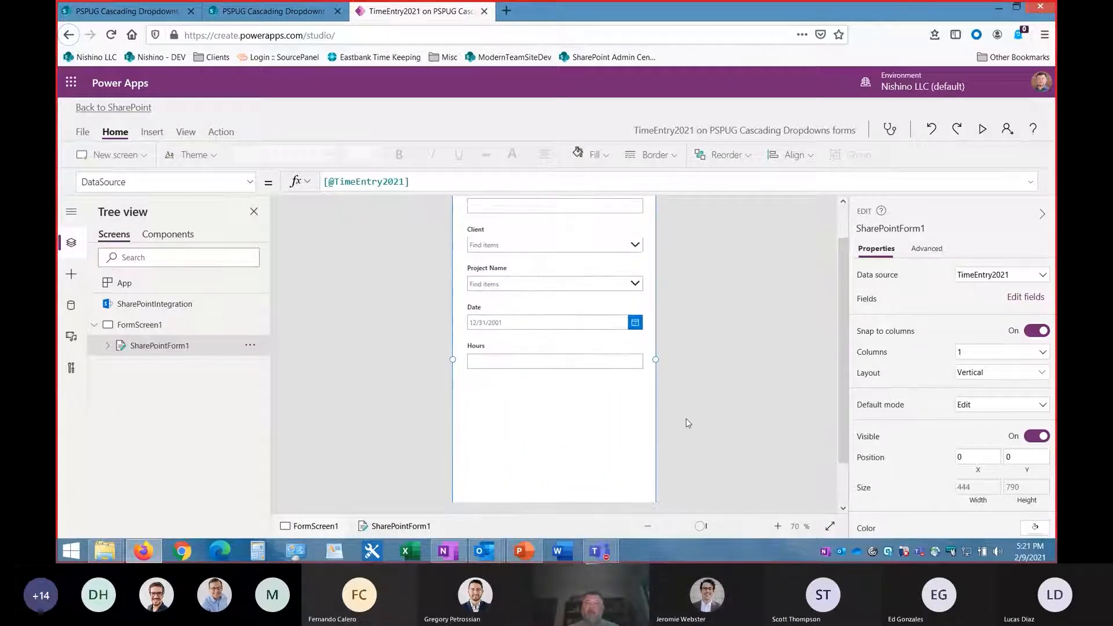
{"action": "scroll", "coordinate": [688, 423], "scroll_direction": "up", "scroll_amount": 1}
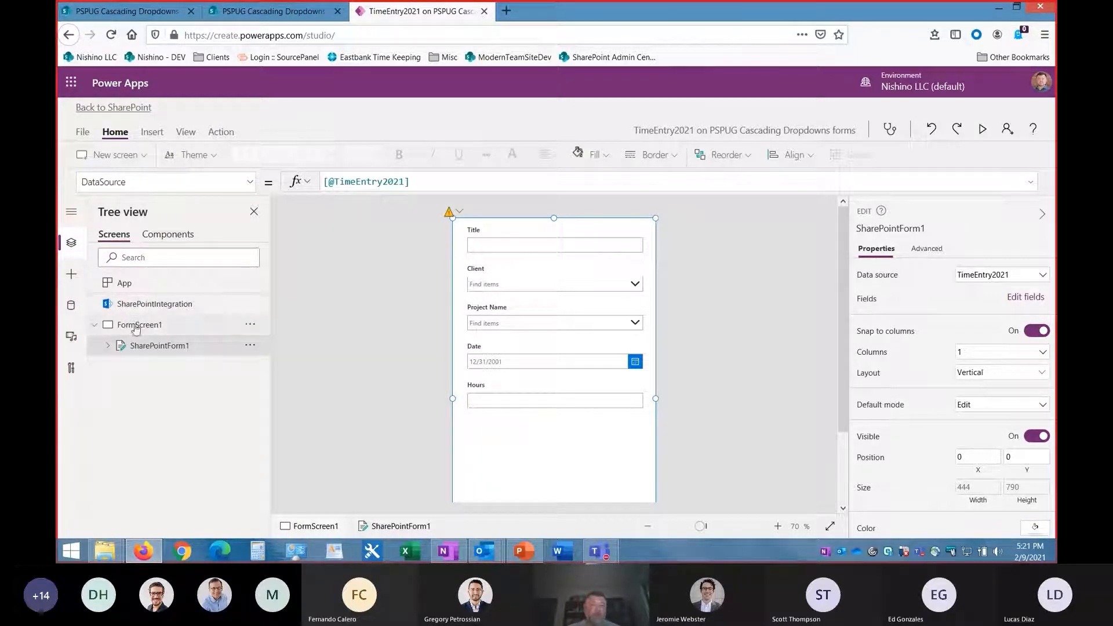
{"action": "left_click", "coordinate": [71, 243]}
{"action": "left_click", "coordinate": [73, 243]}
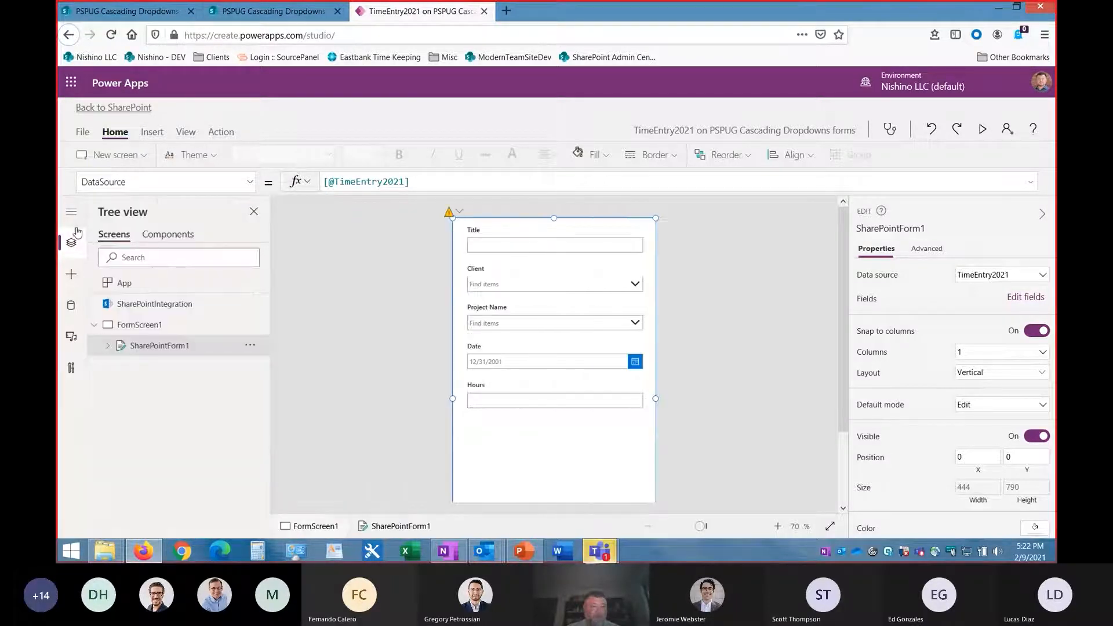
{"action": "left_click", "coordinate": [72, 307]}
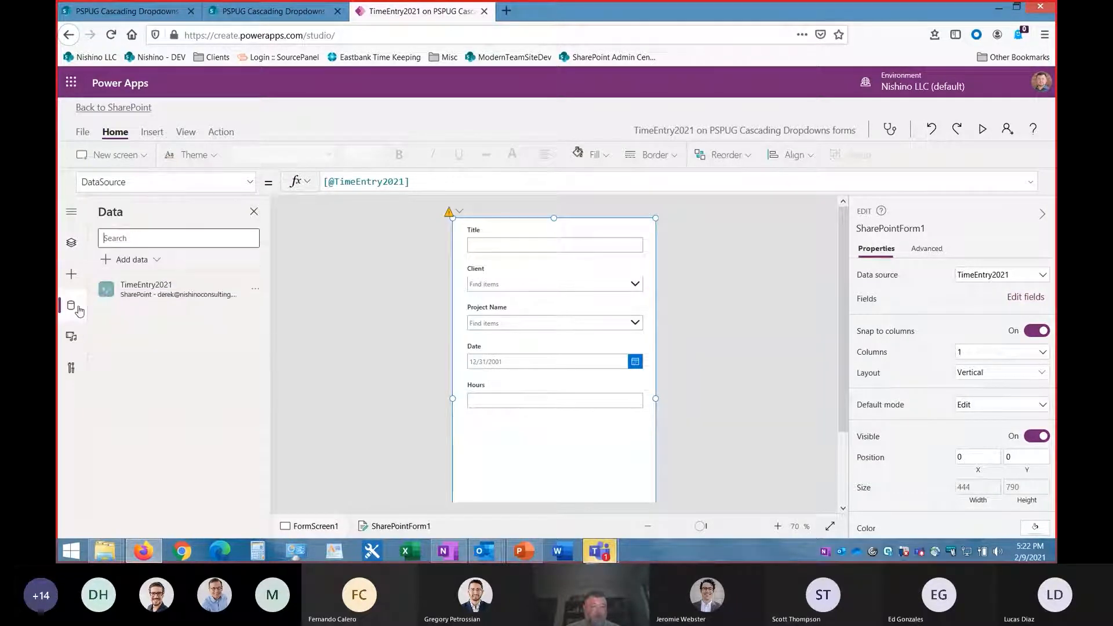
{"action": "left_click", "coordinate": [105, 261]}
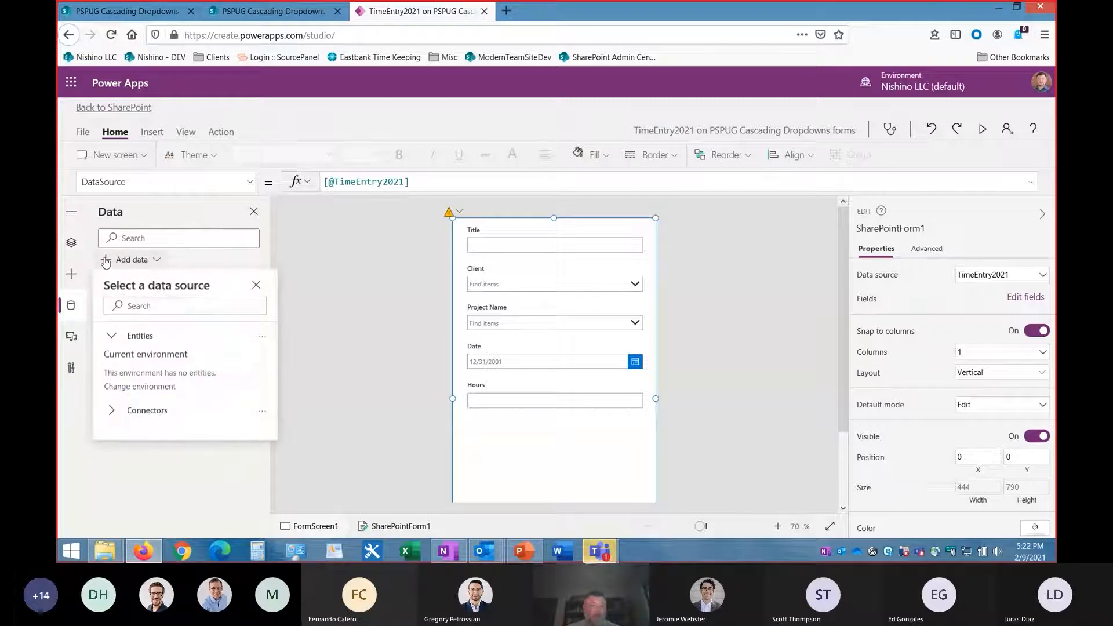
{"action": "left_click", "coordinate": [133, 411]}
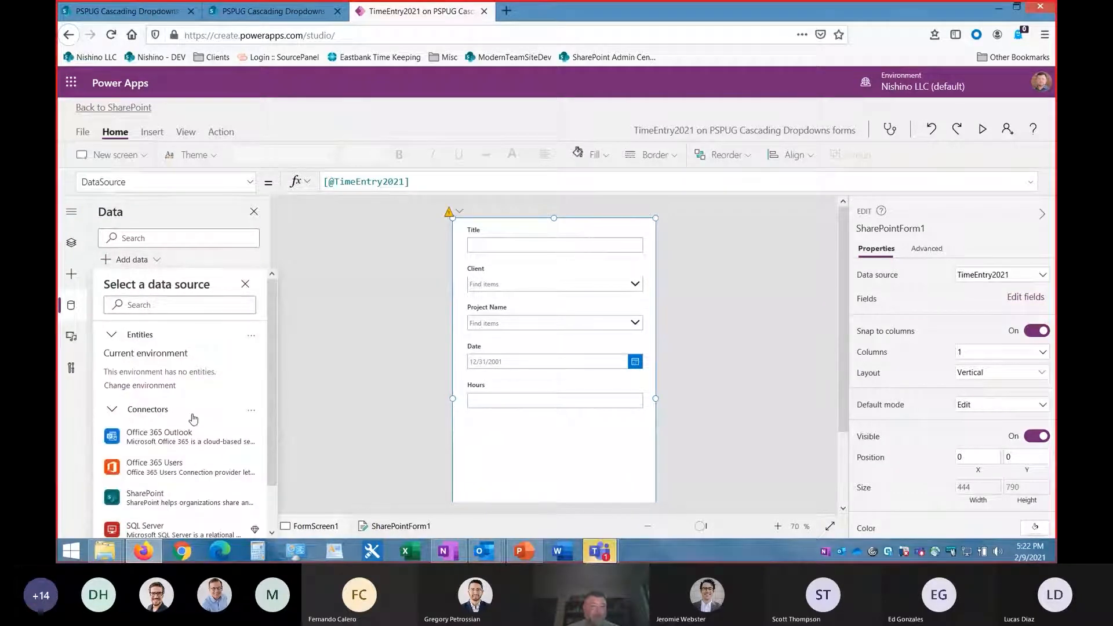
{"action": "scroll", "coordinate": [191, 418], "scroll_direction": "down", "scroll_amount": 1}
{"action": "left_click", "coordinate": [177, 454]}
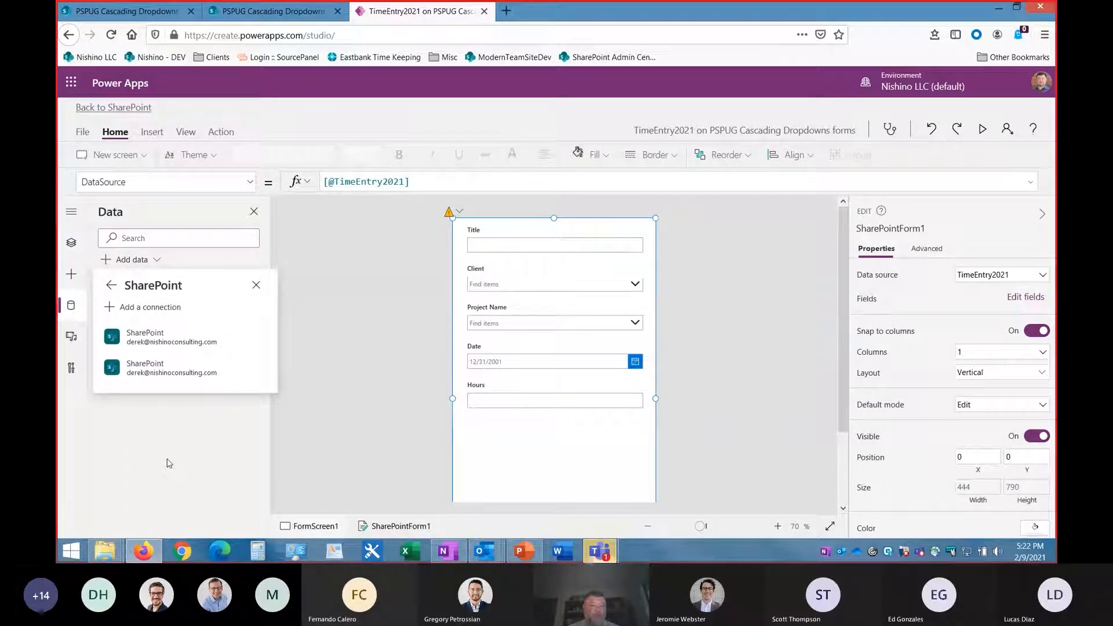
{"action": "left_click", "coordinate": [172, 354]}
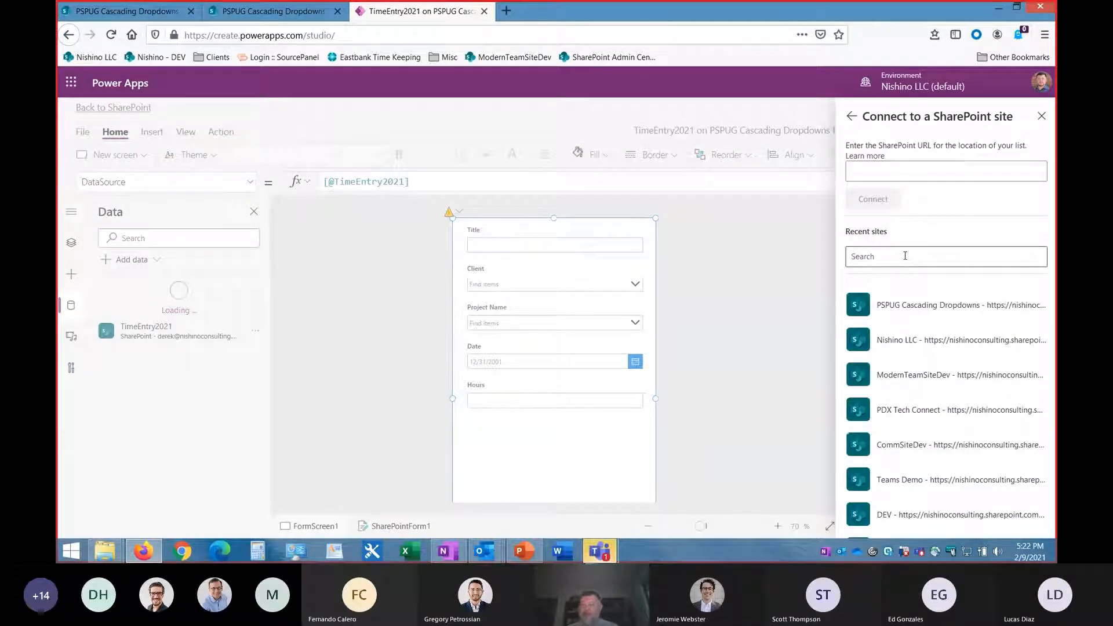
Step: Connect the Clients and Projects lists from the PSPUG Cascading Dropdowns site as data sources
{"action": "left_click", "coordinate": [905, 314]}
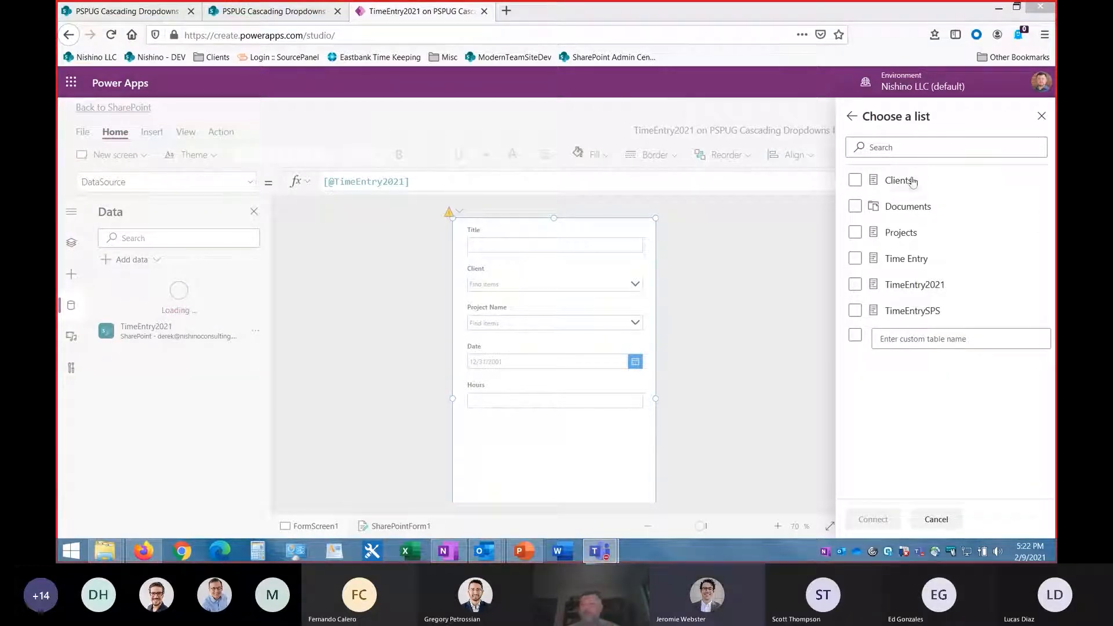
{"action": "left_click", "coordinate": [843, 280]}
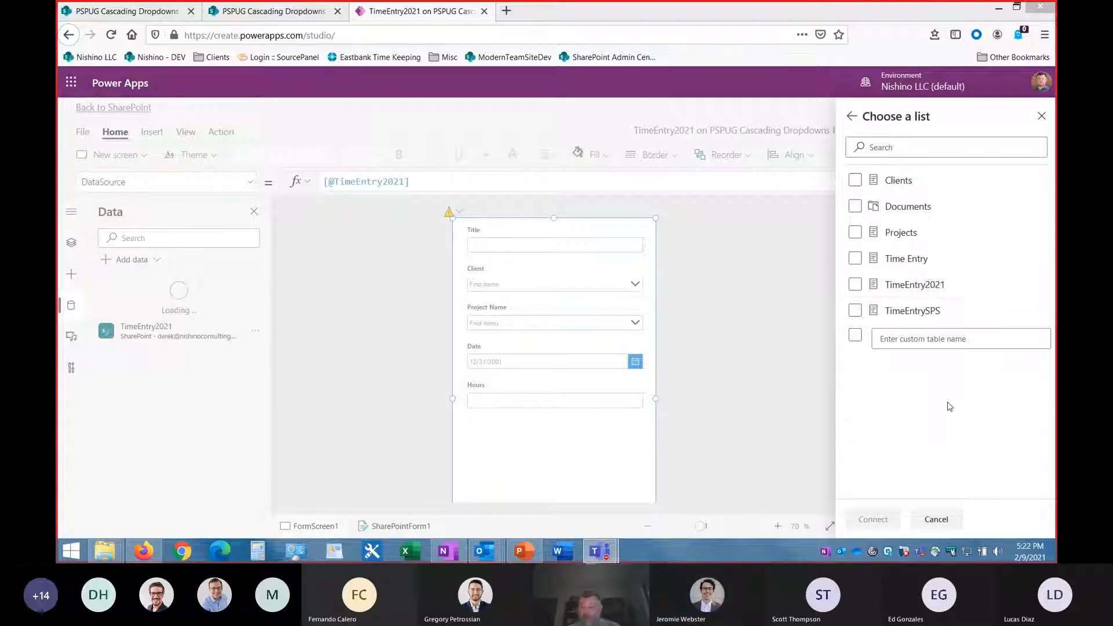
{"action": "left_click", "coordinate": [854, 181]}
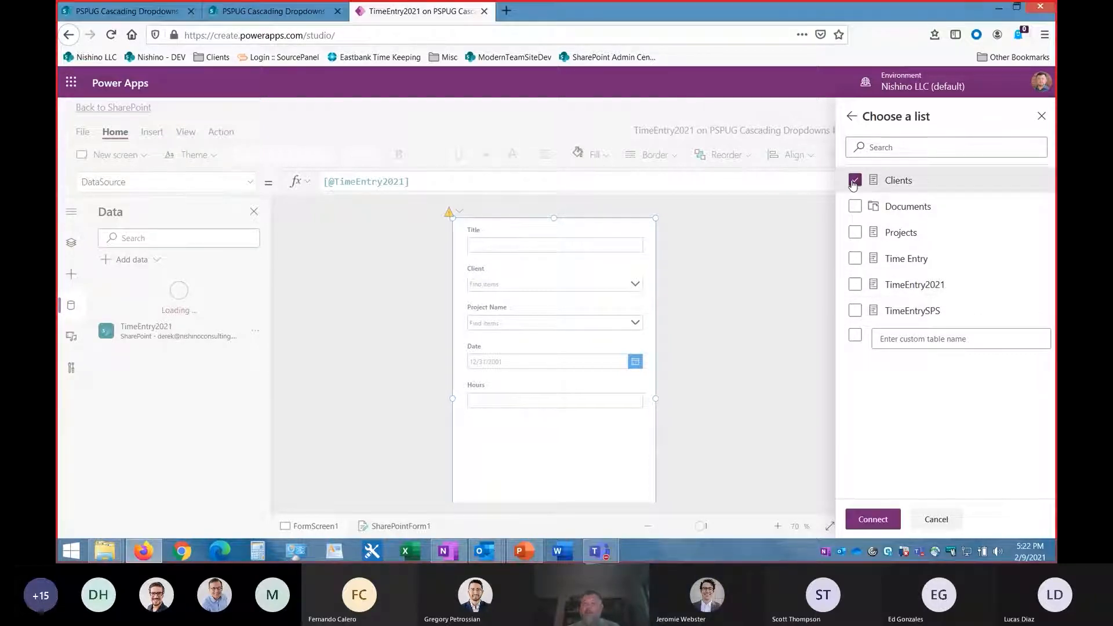
{"action": "left_click", "coordinate": [854, 233]}
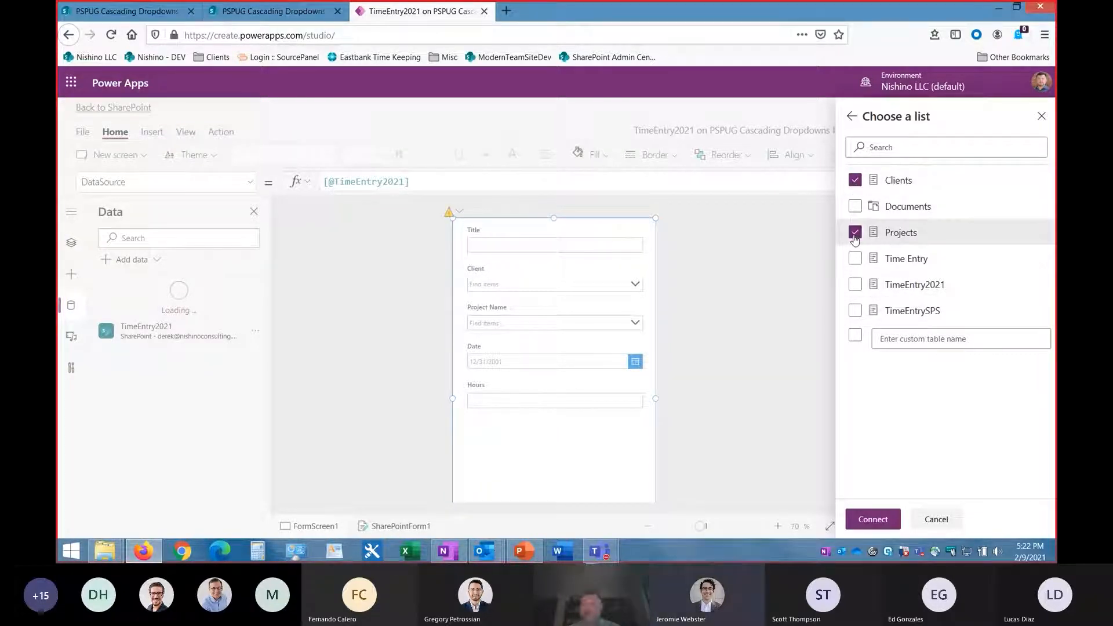
{"action": "left_click", "coordinate": [872, 519]}
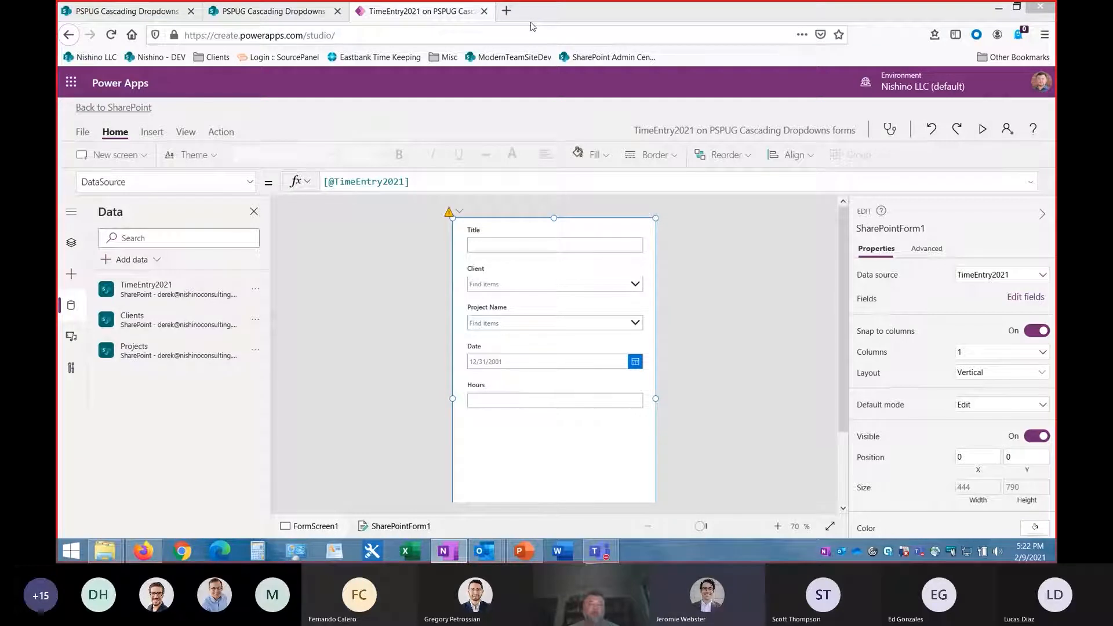
Step: Expand SharePointForm1 in the screen tree to list its data cards, and select FormScreen1
{"action": "left_click", "coordinate": [71, 250]}
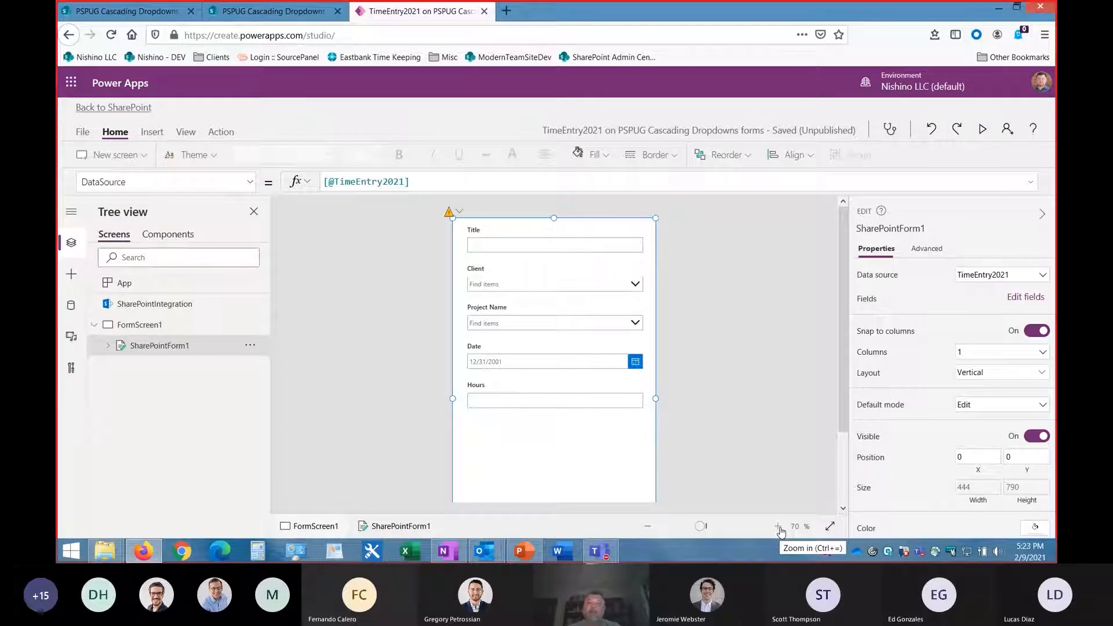
{"action": "left_click", "coordinate": [108, 346]}
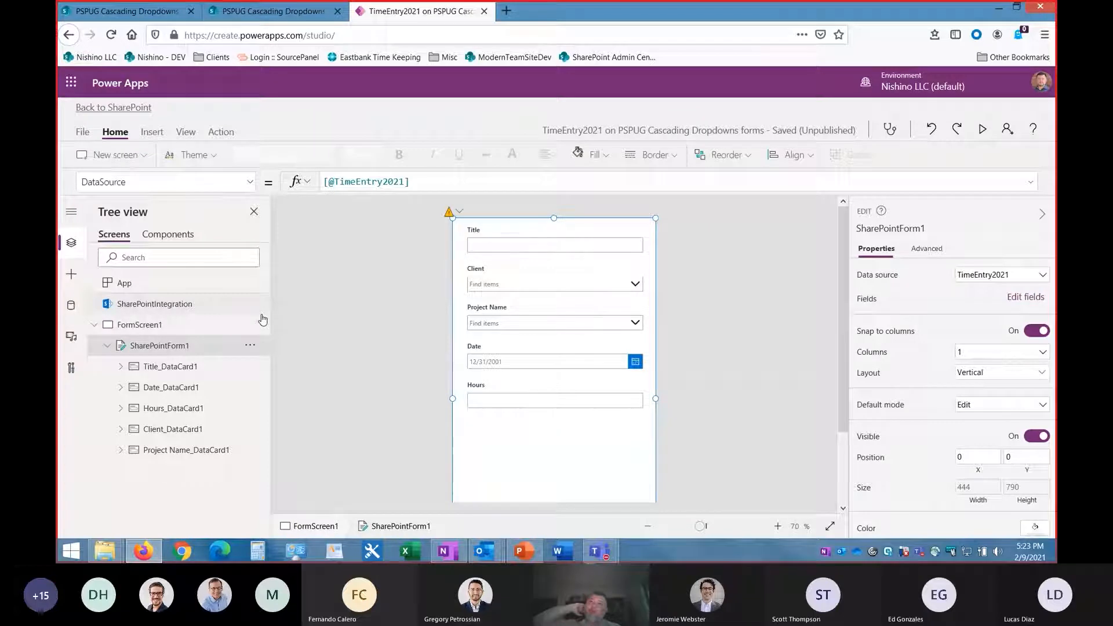
{"action": "left_click", "coordinate": [146, 326]}
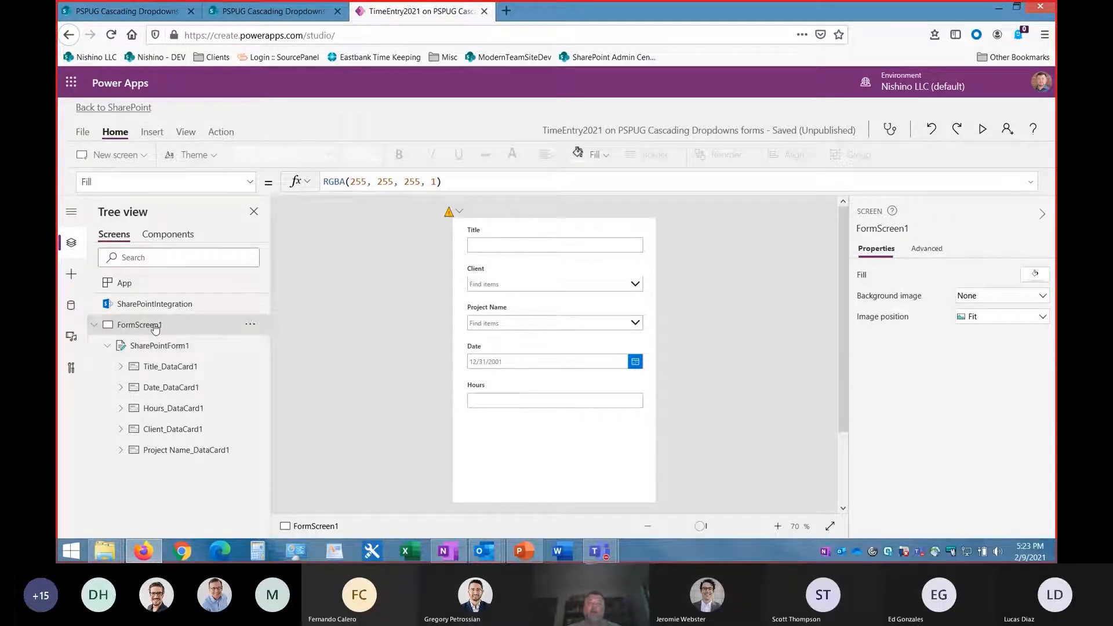
{"action": "left_click", "coordinate": [120, 367]}
{"action": "left_click", "coordinate": [121, 366]}
Step: Set FormScreen1's OnVisible formula to ClearCollect(localClients, Clients); ClearCollect(localProjects, Projects)
{"action": "left_click", "coordinate": [929, 249]}
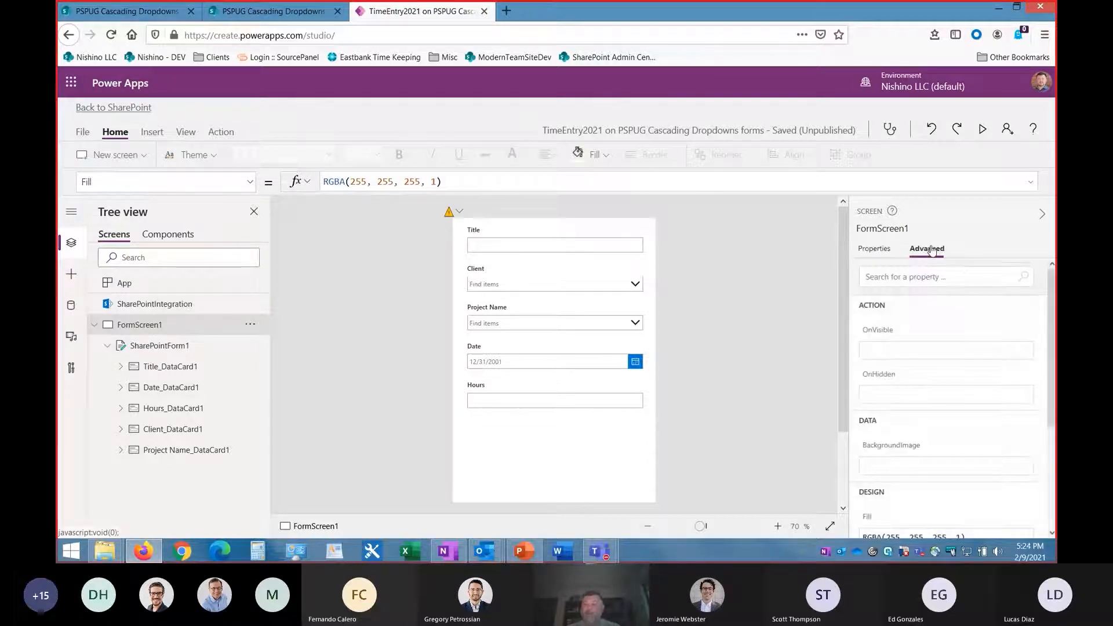
{"action": "left_click", "coordinate": [877, 335]}
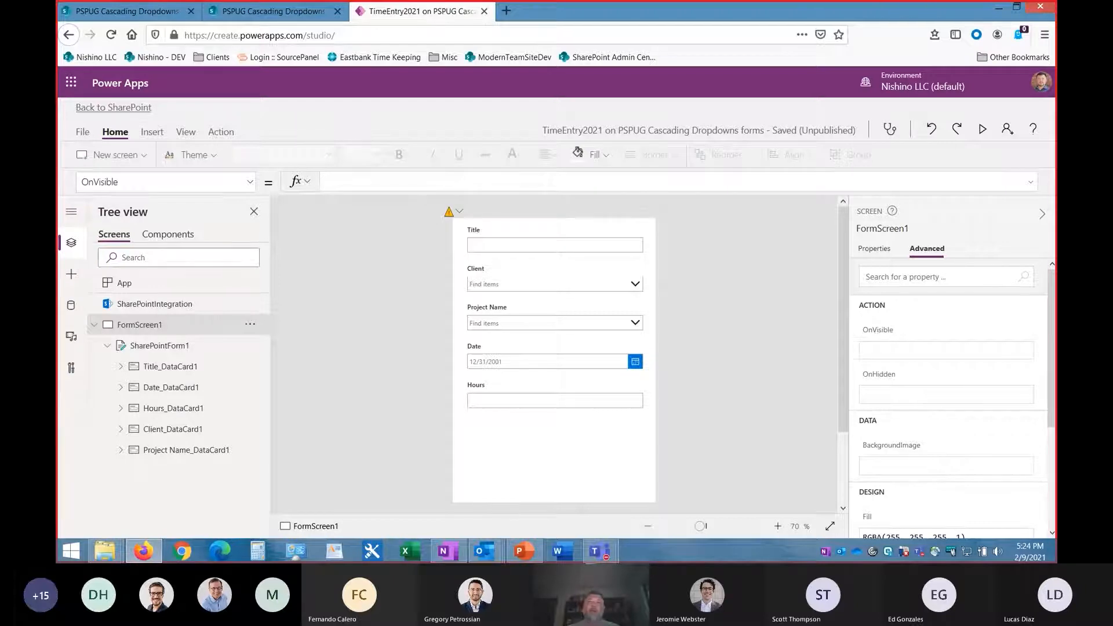
{"action": "key", "text": "alt+Tab"}
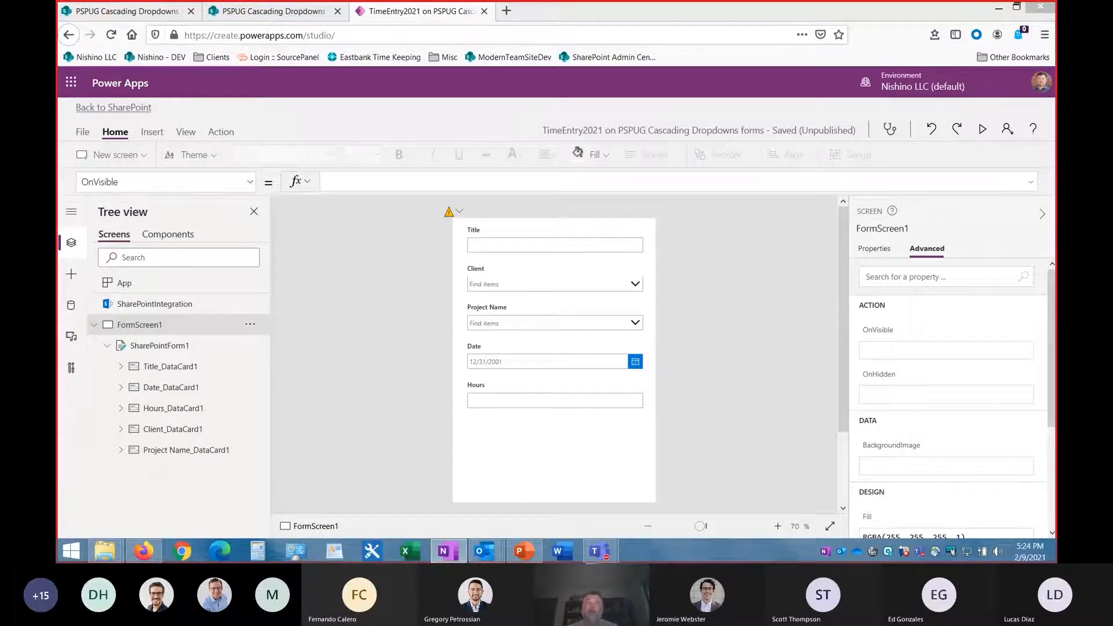
{"action": "left_click", "coordinate": [433, 184]}
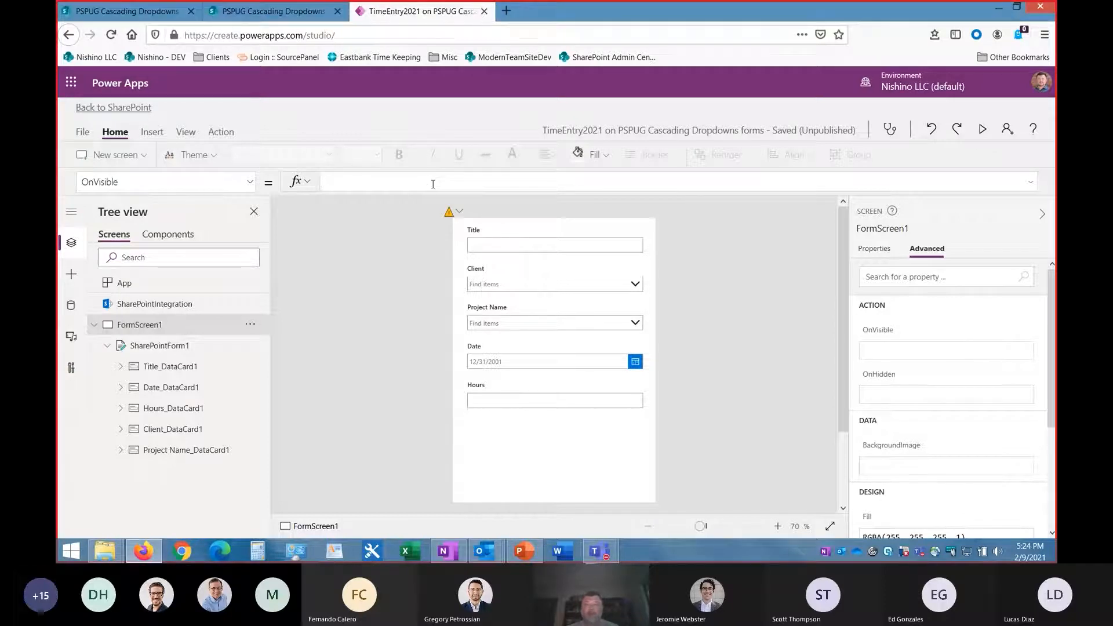
{"action": "type", "text": "§ ClearCollect(localClients, Clients); ClearCollect(localProjects, Projects)"}
{"action": "key", "text": "BackSpace"}
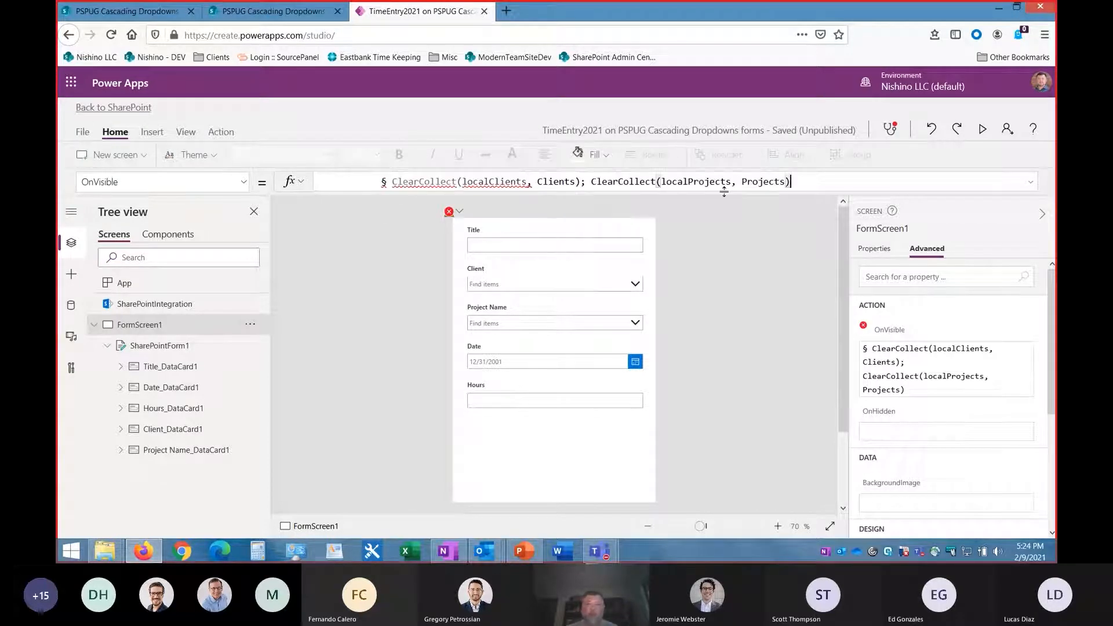
{"action": "left_click", "coordinate": [393, 182]}
{"action": "key", "text": "BackSpace"}
{"action": "key", "text": "BackSpace"}
{"action": "key", "text": "BackSpace"}
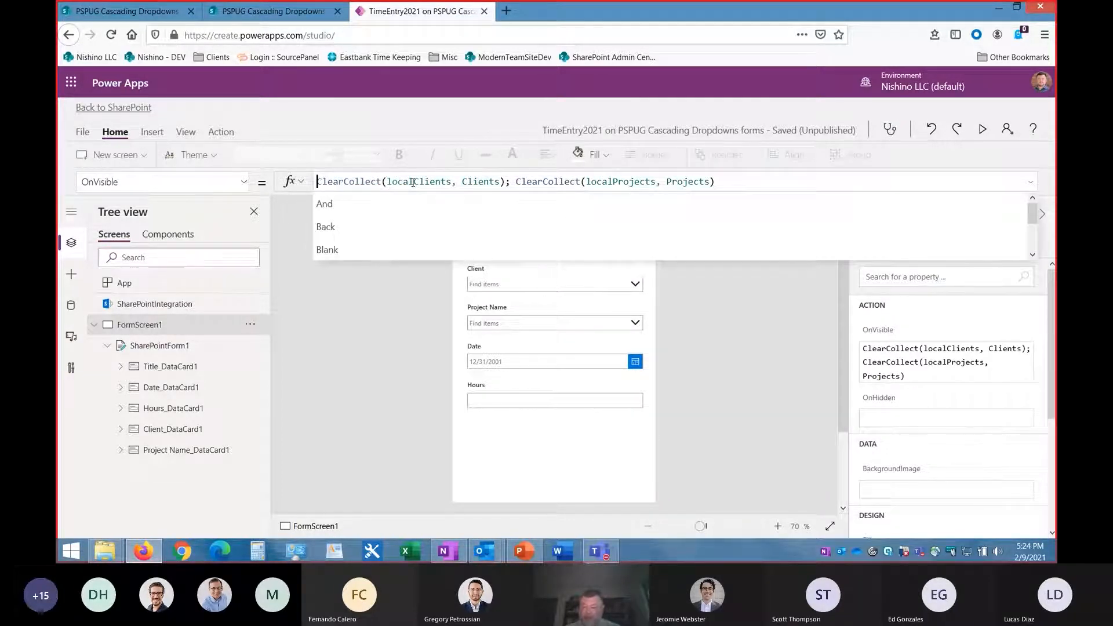
{"action": "left_click", "coordinate": [417, 268]}
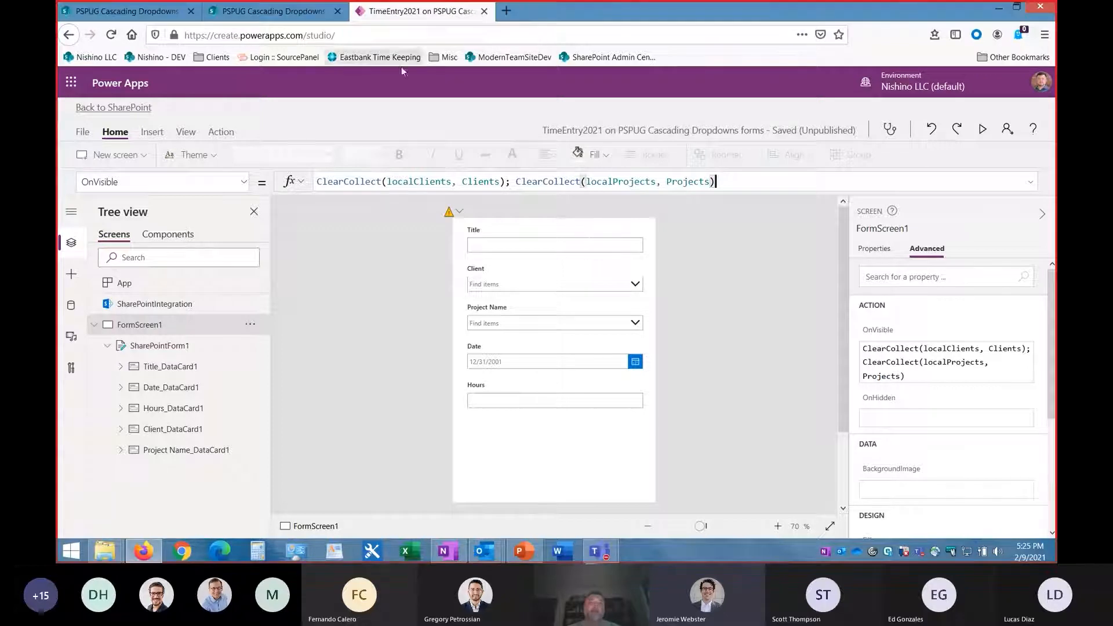
Step: Check the Active column of the Clients list in SharePoint, and back in Power Apps unlock the Client combo box for property changes
{"action": "left_click", "coordinate": [171, 13]}
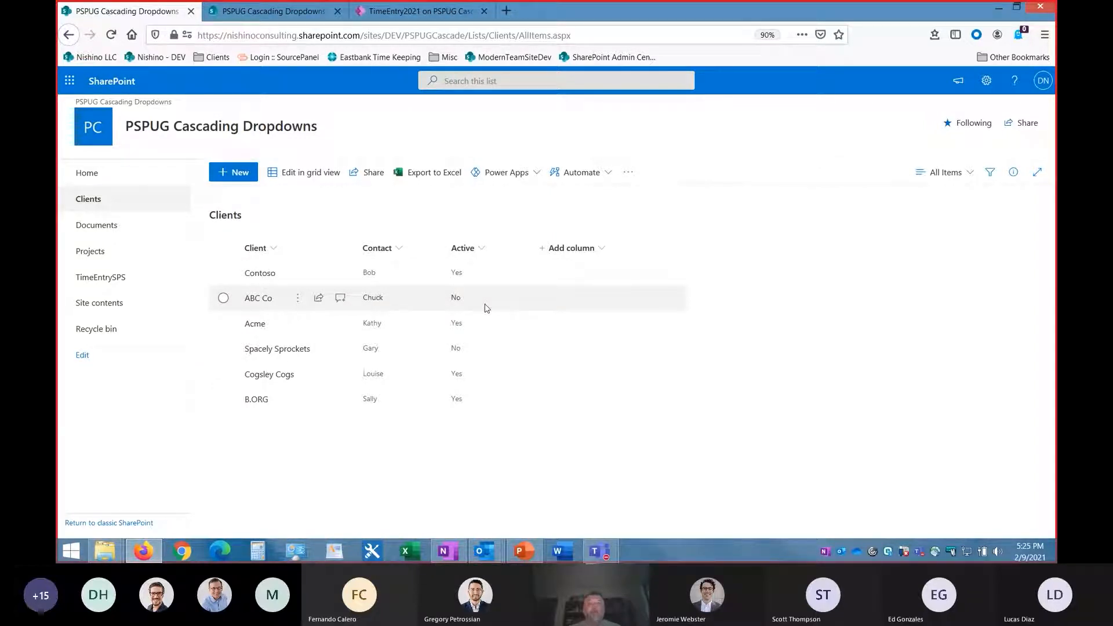
{"action": "left_click", "coordinate": [462, 17]}
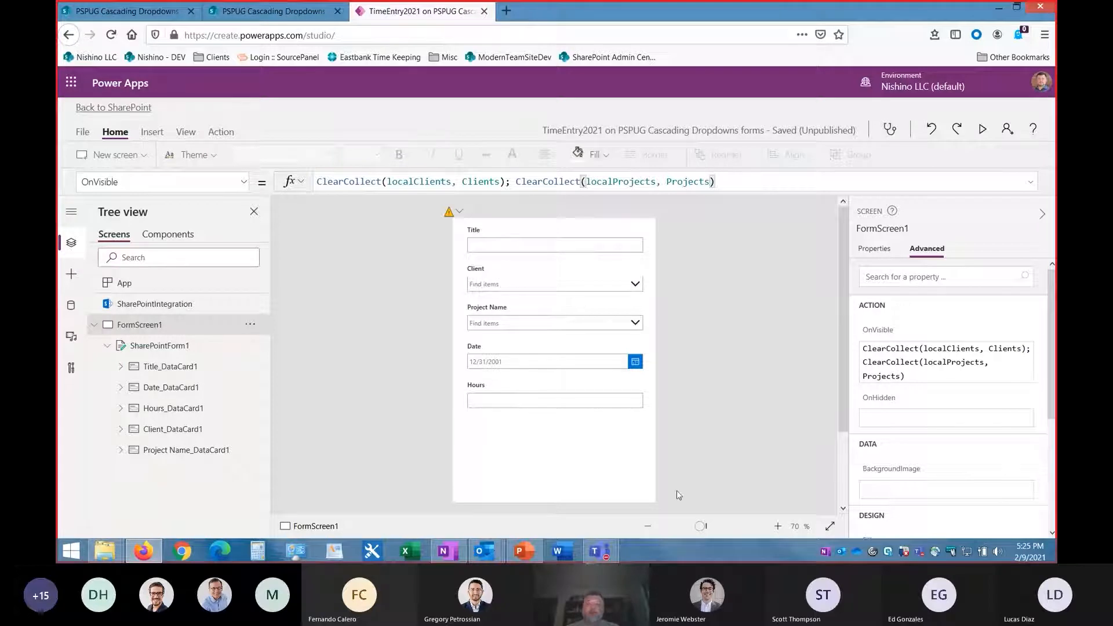
{"action": "left_click", "coordinate": [778, 526]}
{"action": "left_click", "coordinate": [778, 526]}
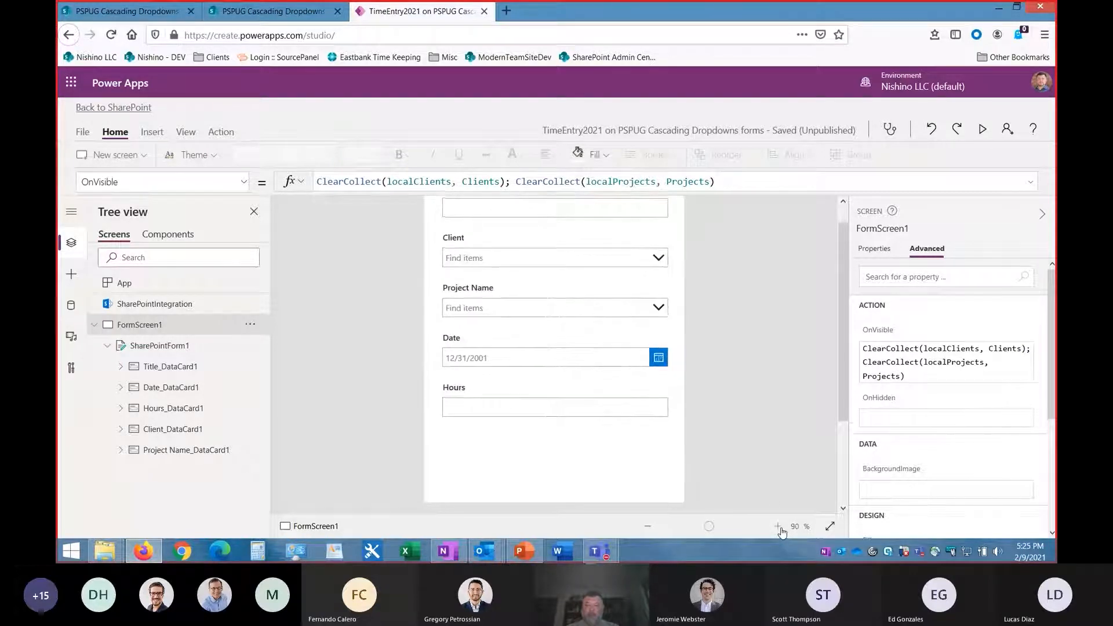
{"action": "left_click", "coordinate": [551, 258]}
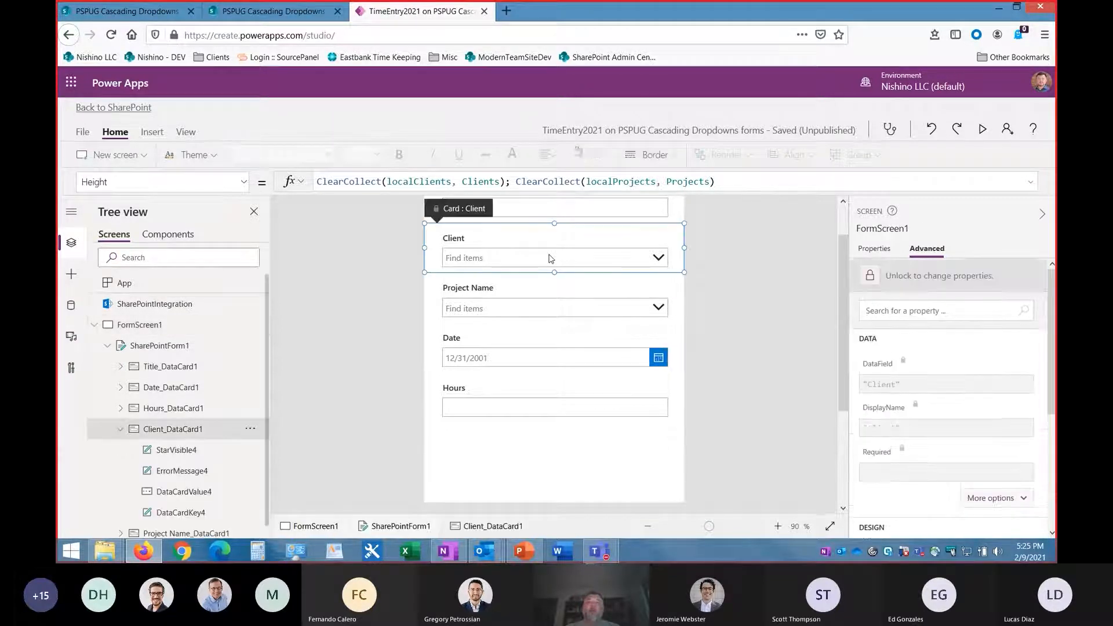
{"action": "left_click", "coordinate": [490, 258]}
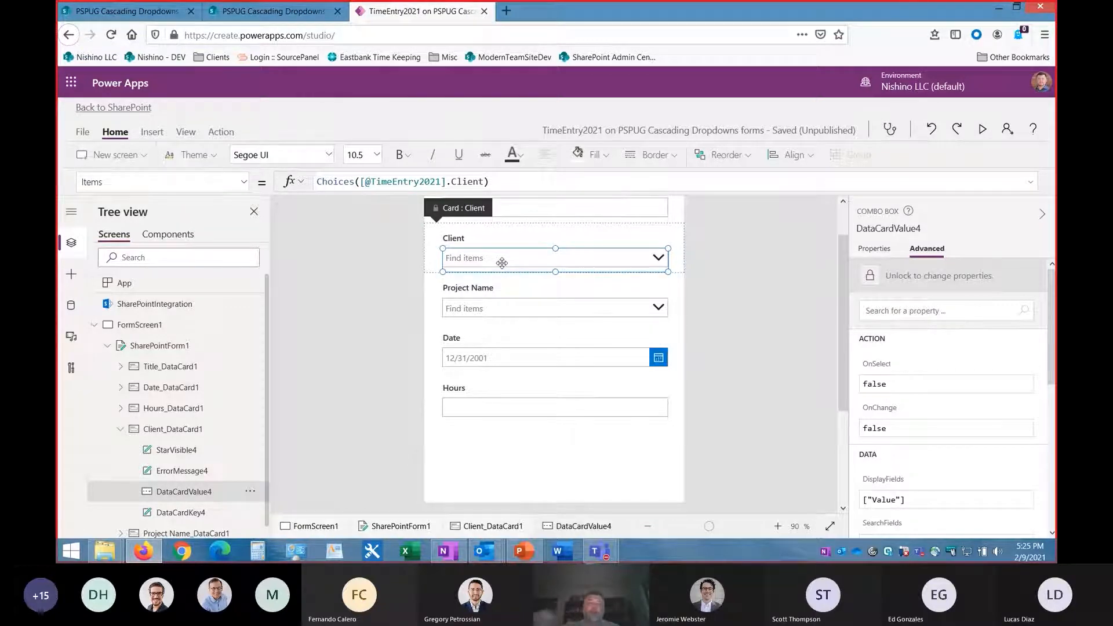
{"action": "left_click", "coordinate": [943, 283]}
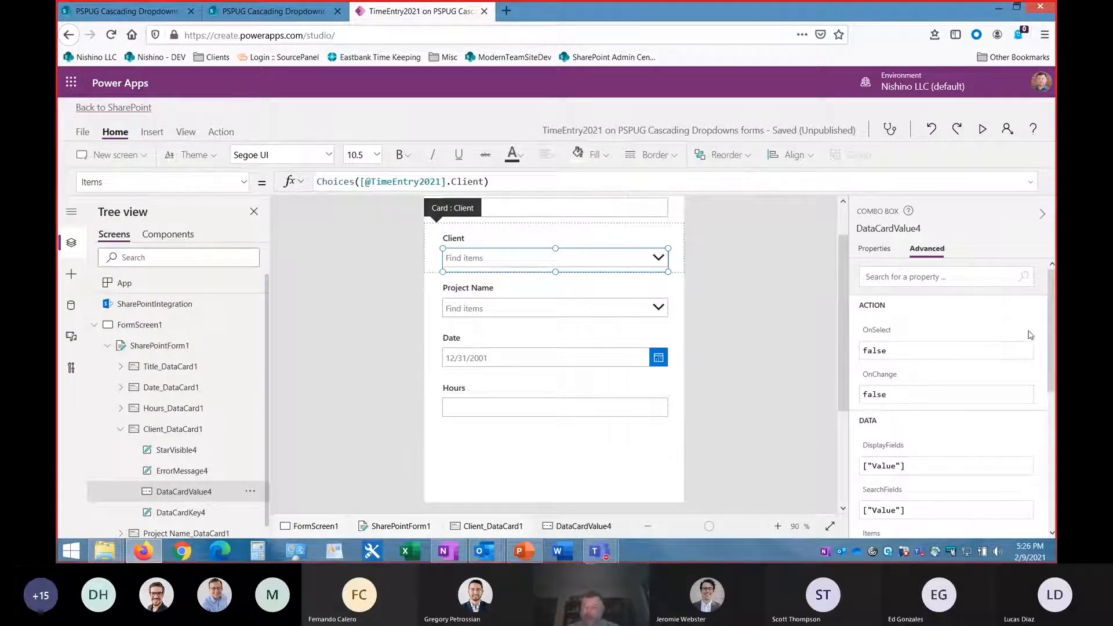
Step: Replace the Client combo box's Items formula with the localClients collection
{"action": "scroll", "coordinate": [1030, 335], "scroll_direction": "down", "scroll_amount": 1}
{"action": "scroll", "coordinate": [1030, 335], "scroll_direction": "down", "scroll_amount": 2}
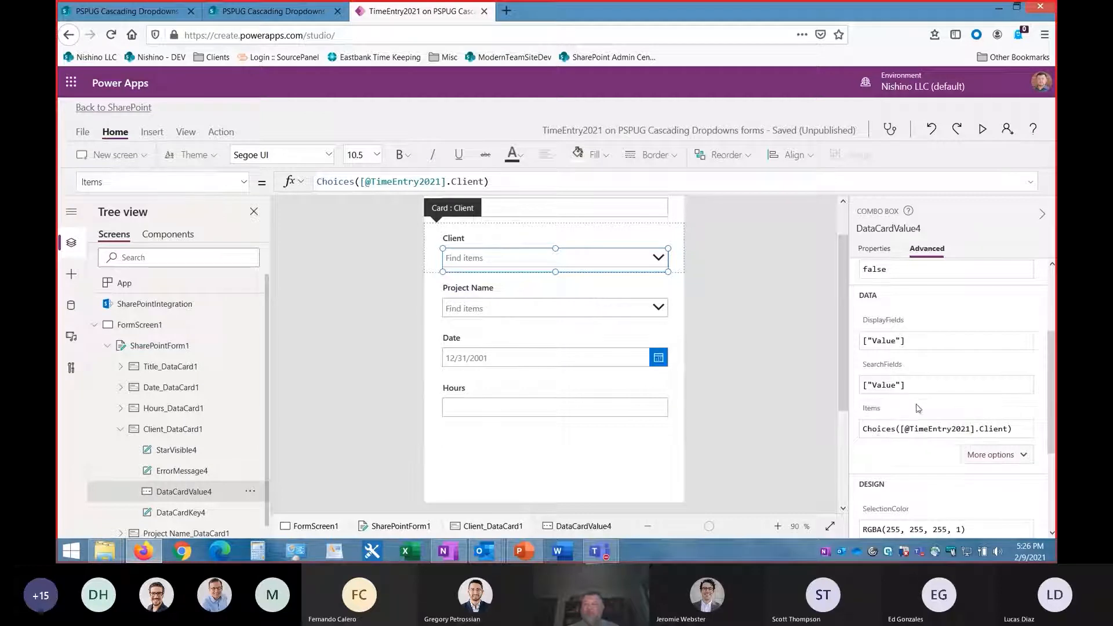
{"action": "left_click", "coordinate": [872, 410]}
{"action": "left_click", "coordinate": [558, 189]}
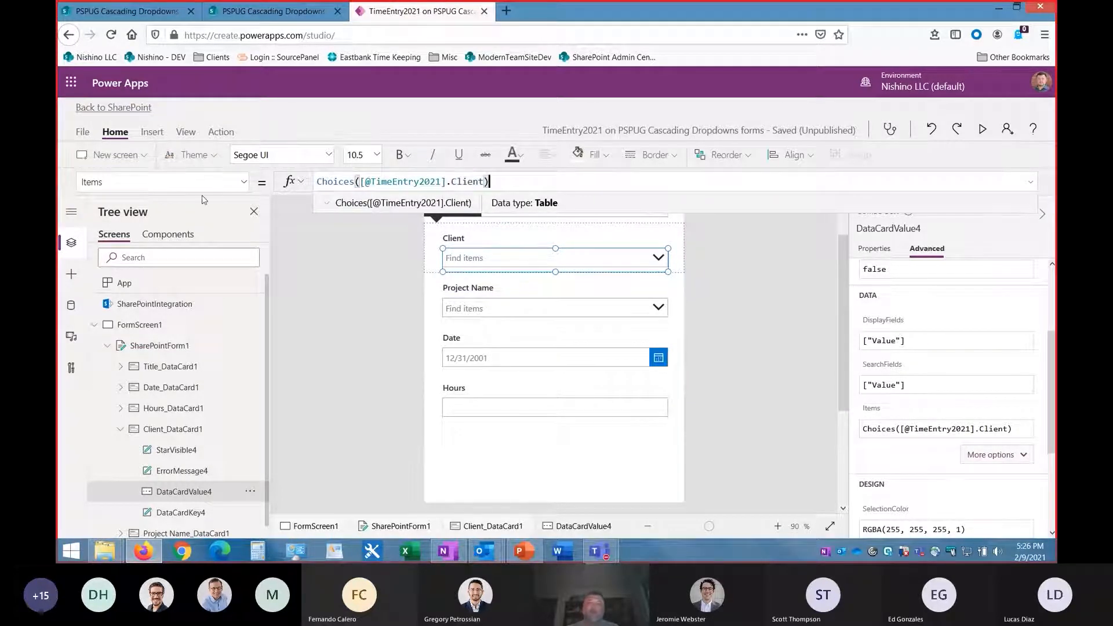
{"action": "key", "text": "BackSpace"}
{"action": "key", "text": "BackSpace"}
{"action": "key", "text": "BackSpace"}
{"action": "key", "text": "BackSpace"}
{"action": "key", "text": "BackSpace"}
{"action": "key", "text": "BackSpace"}
{"action": "key", "text": "BackSpace"}
{"action": "key", "text": "BackSpace"}
{"action": "key", "text": "BackSpace"}
{"action": "key", "text": "BackSpace"}
{"action": "key", "text": "BackSpace"}
{"action": "key", "text": "BackSpace"}
{"action": "key", "text": "BackSpace"}
{"action": "key", "text": "BackSpace"}
{"action": "key", "text": "BackSpace"}
{"action": "key", "text": "BackSpace"}
{"action": "key", "text": "BackSpace"}
{"action": "key", "text": "BackSpace"}
{"action": "key", "text": "BackSpace"}
{"action": "key", "text": "BackSpace"}
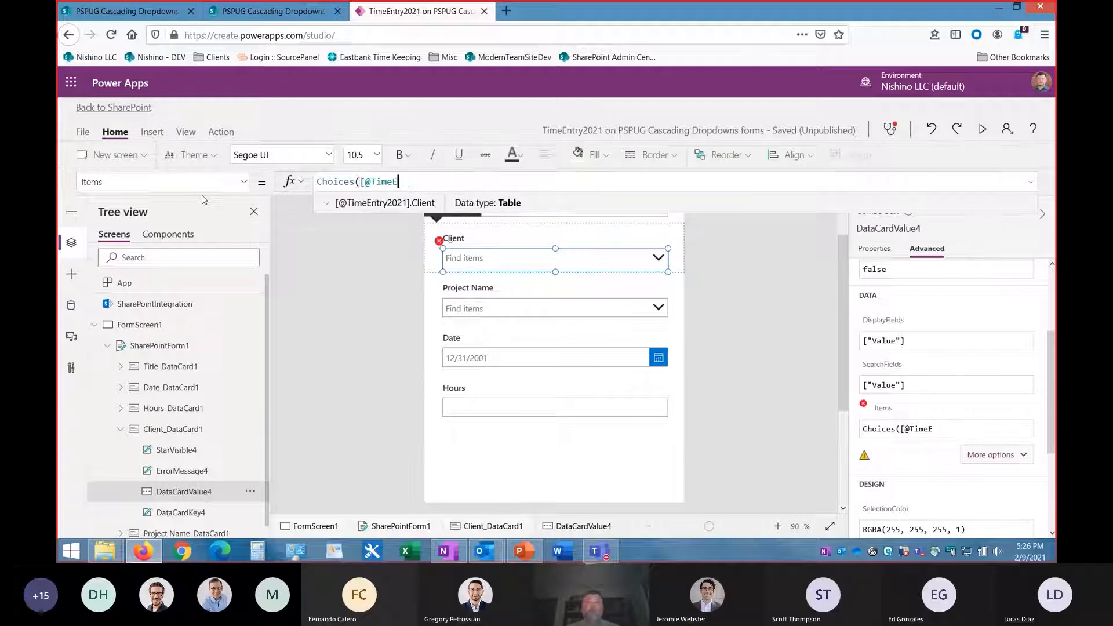
{"action": "key", "text": "BackSpace"}
{"action": "key", "text": "BackSpace"}
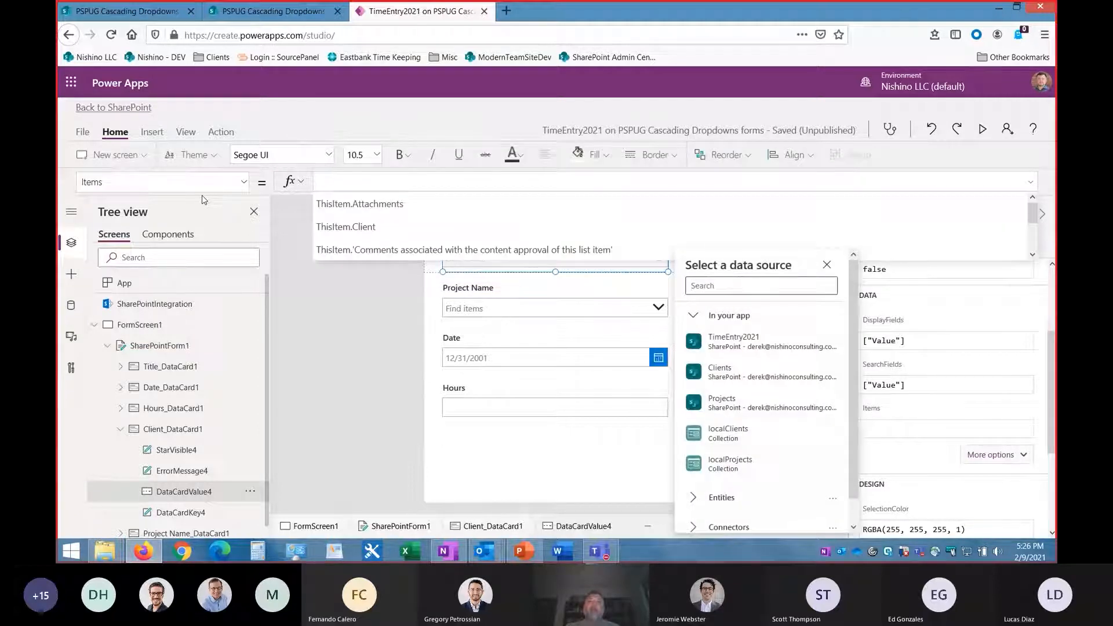
{"action": "type", "text": "lo"}
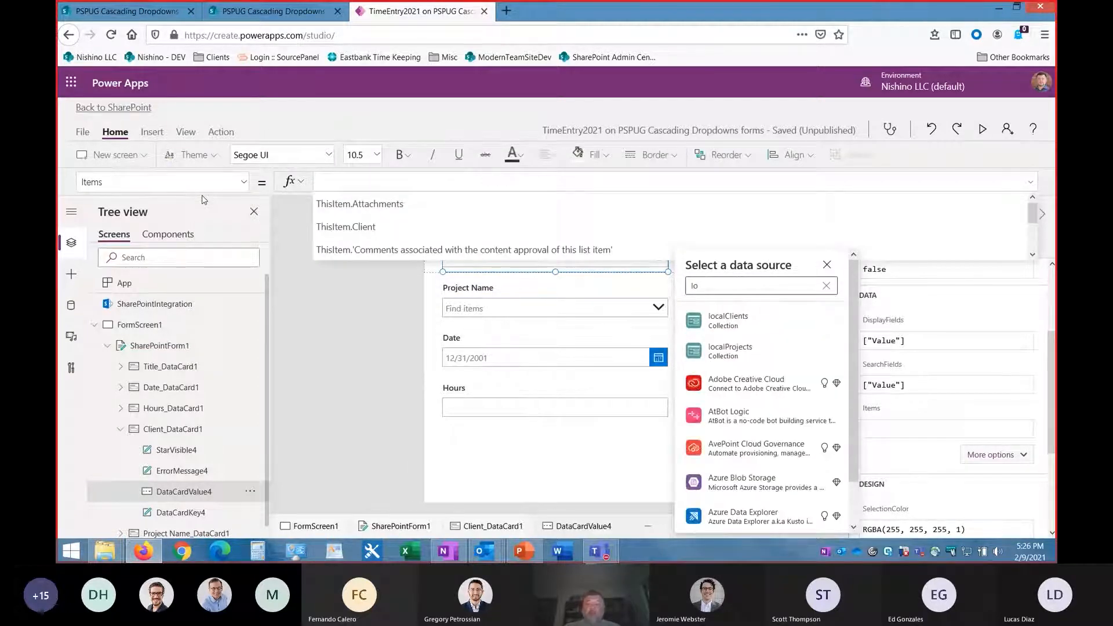
{"action": "left_click", "coordinate": [827, 265]}
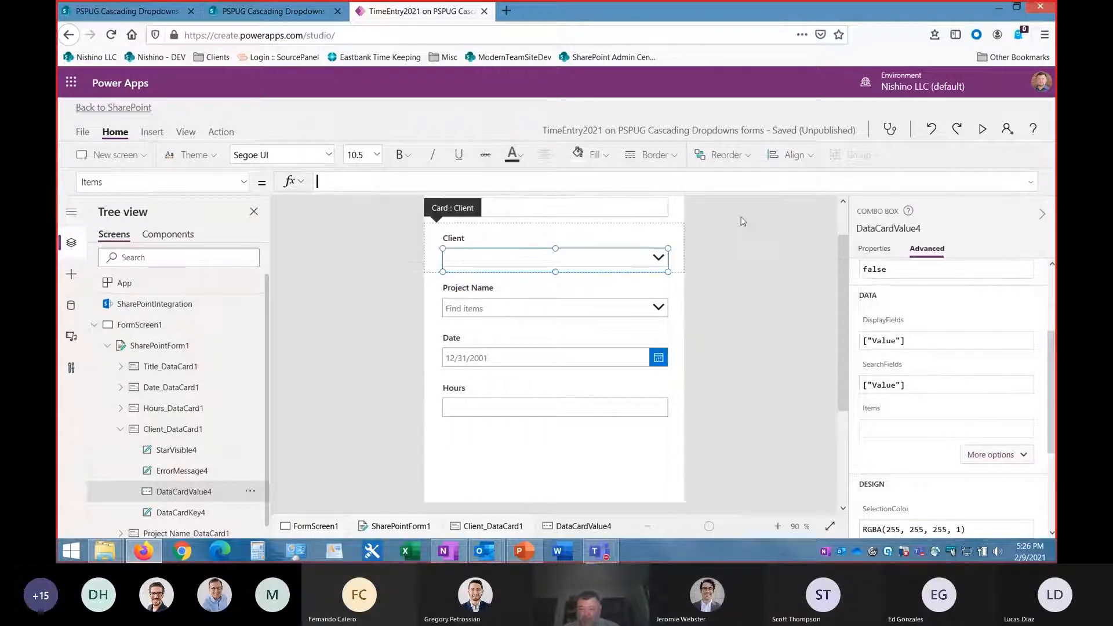
{"action": "left_click", "coordinate": [639, 183]}
{"action": "type", "text": "localClients"}
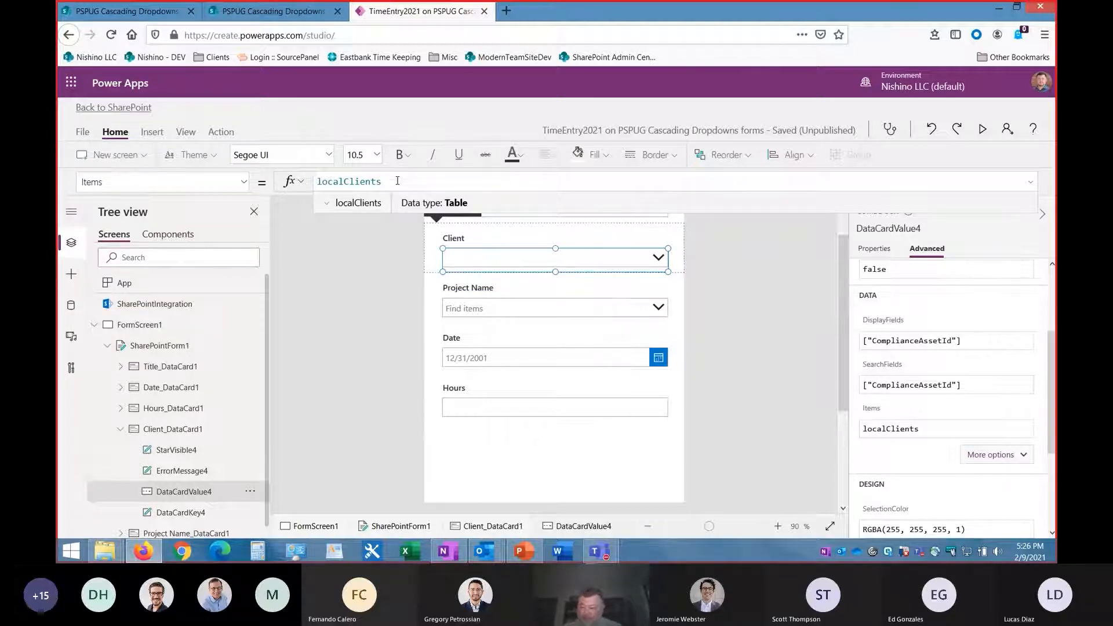
Step: Limit the Client combo box's items to active clients with the formula Filter(localClients, Active =true)
{"action": "key", "text": "Left"}
{"action": "key", "text": "Left"}
{"action": "key", "text": "Left"}
{"action": "key", "text": "Left"}
{"action": "key", "text": "Left"}
{"action": "key", "text": "Left"}
{"action": "key", "text": "Left"}
{"action": "key", "text": "Left"}
{"action": "key", "text": "Left"}
{"action": "key", "text": "Left"}
{"action": "key", "text": "Left"}
{"action": "key", "text": "Left"}
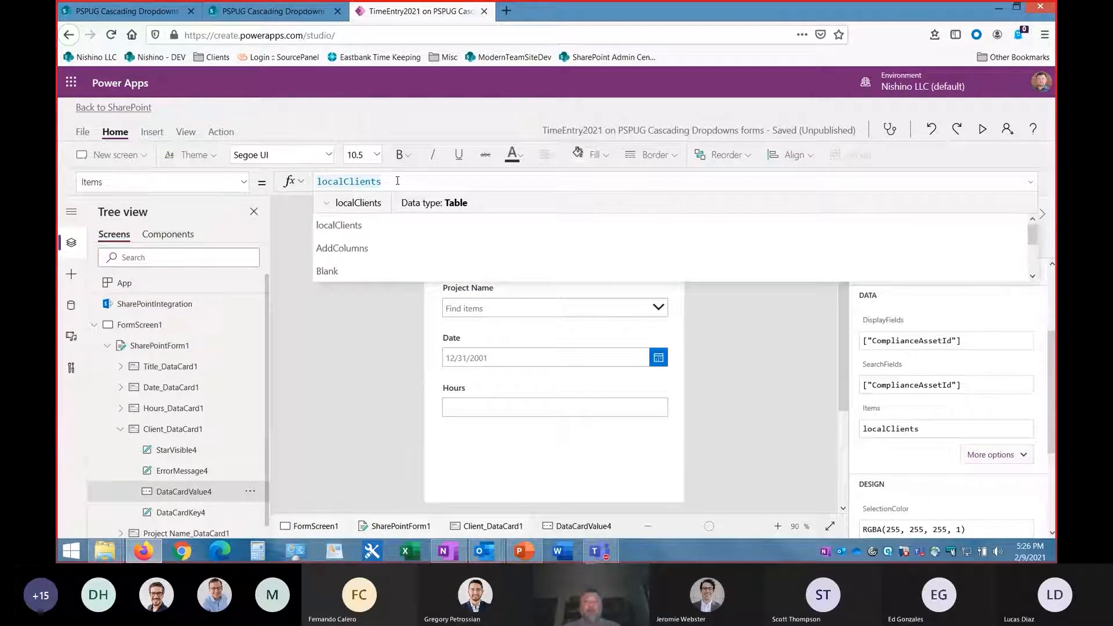
{"action": "type", "text": "Filter(localClients"}
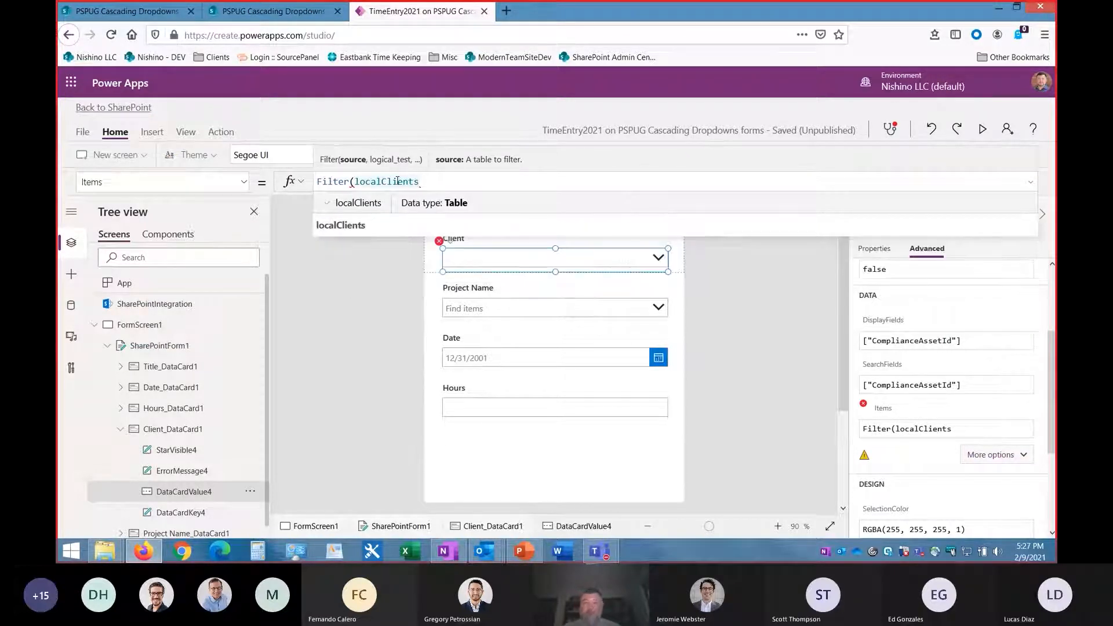
{"action": "type", "text": ", Act"}
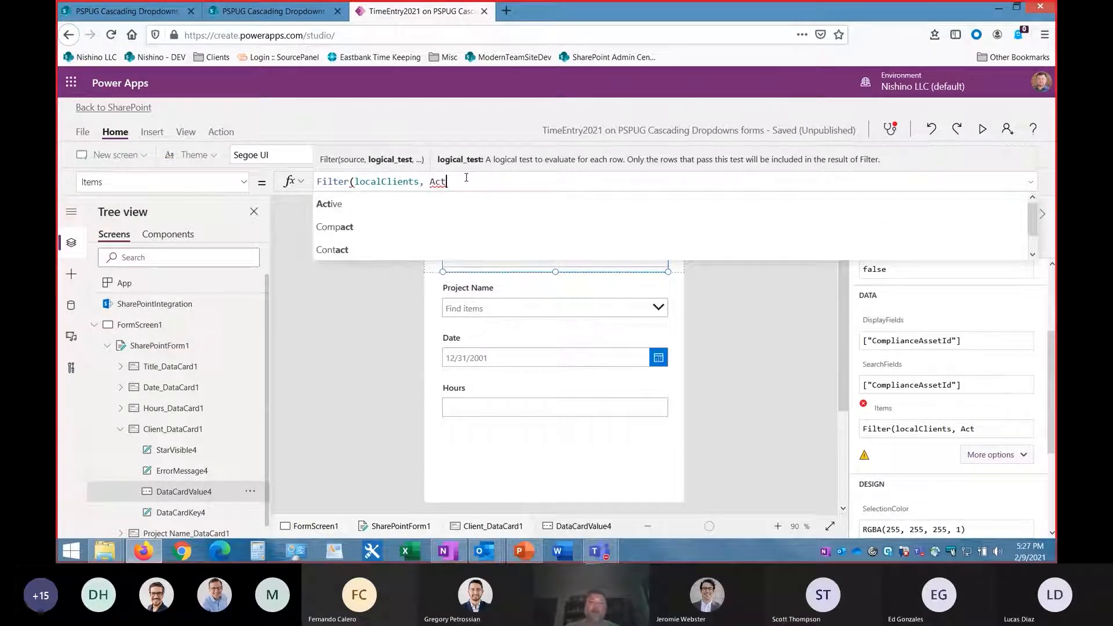
{"action": "left_click", "coordinate": [347, 207]}
{"action": "type", "text": "="}
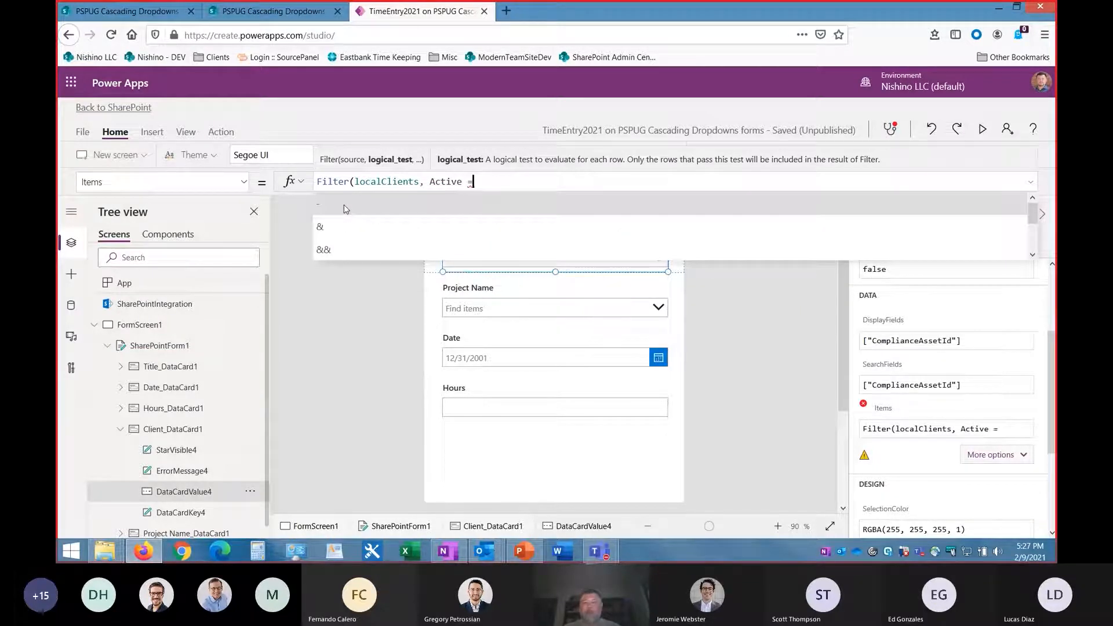
{"action": "type", "text": "true)"}
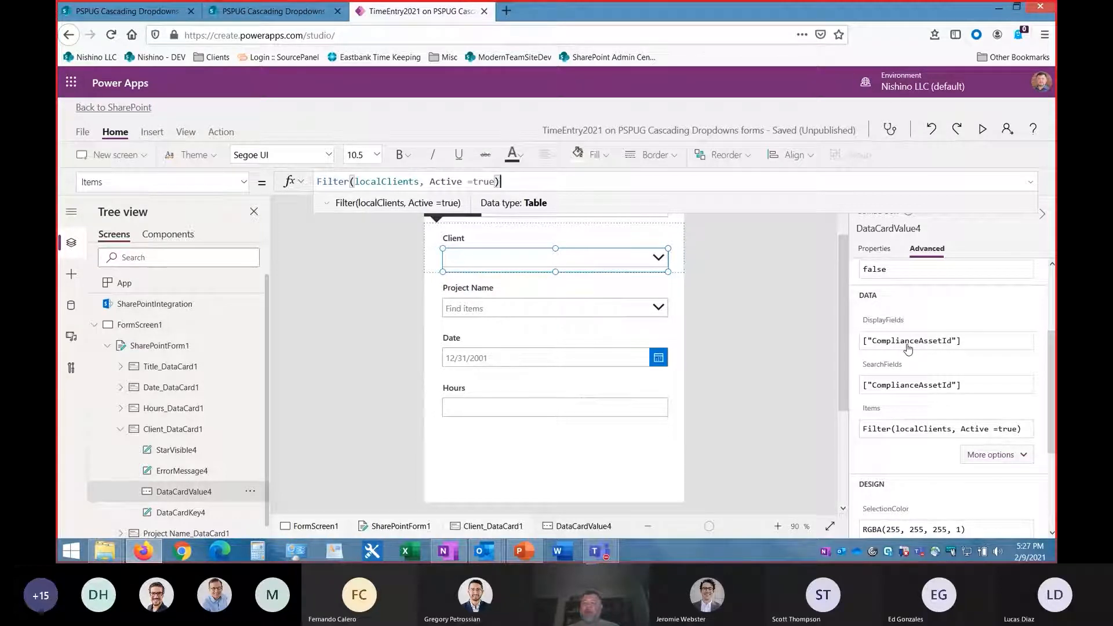
Step: Set both the DisplayFields and SearchFields of the Client combo box to ["Title"]
{"action": "left_click", "coordinate": [887, 323]}
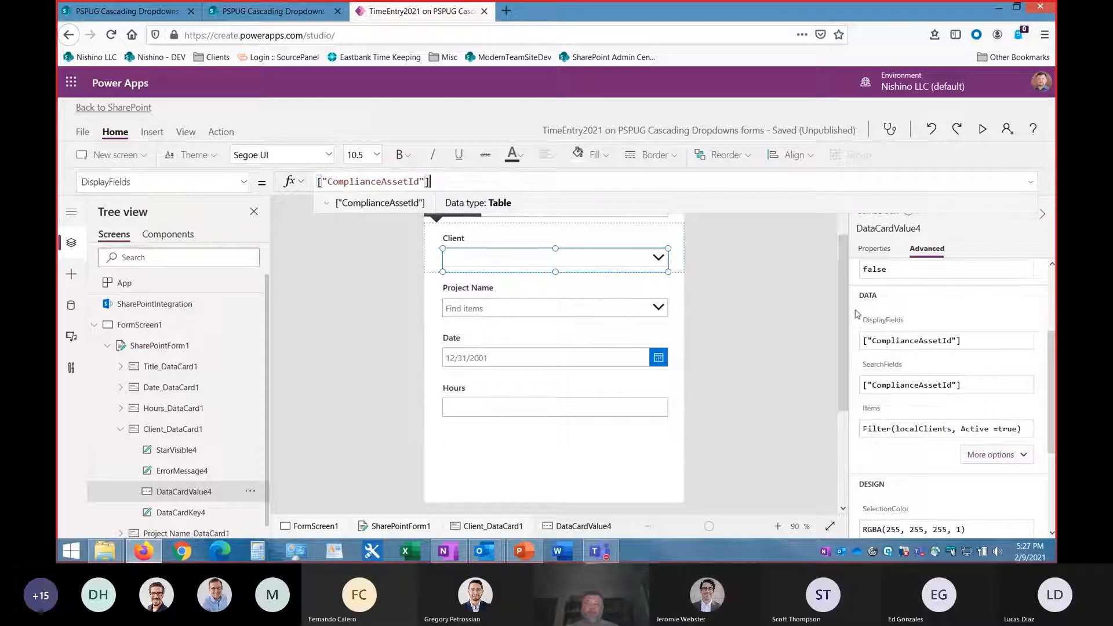
{"action": "double_click", "coordinate": [374, 181]}
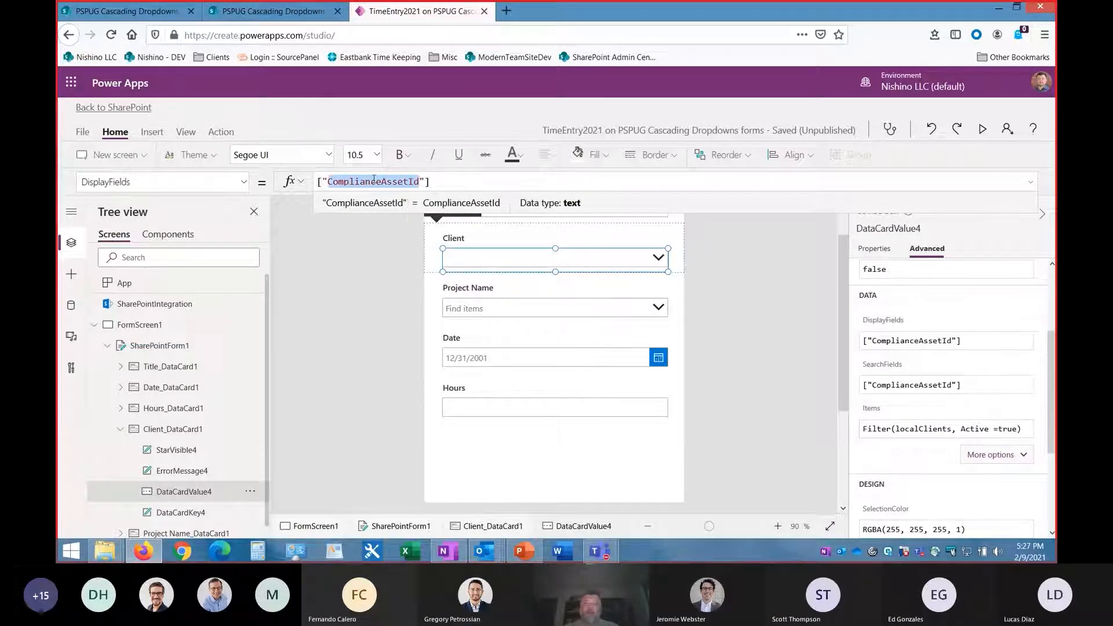
{"action": "type", "text": "Title"}
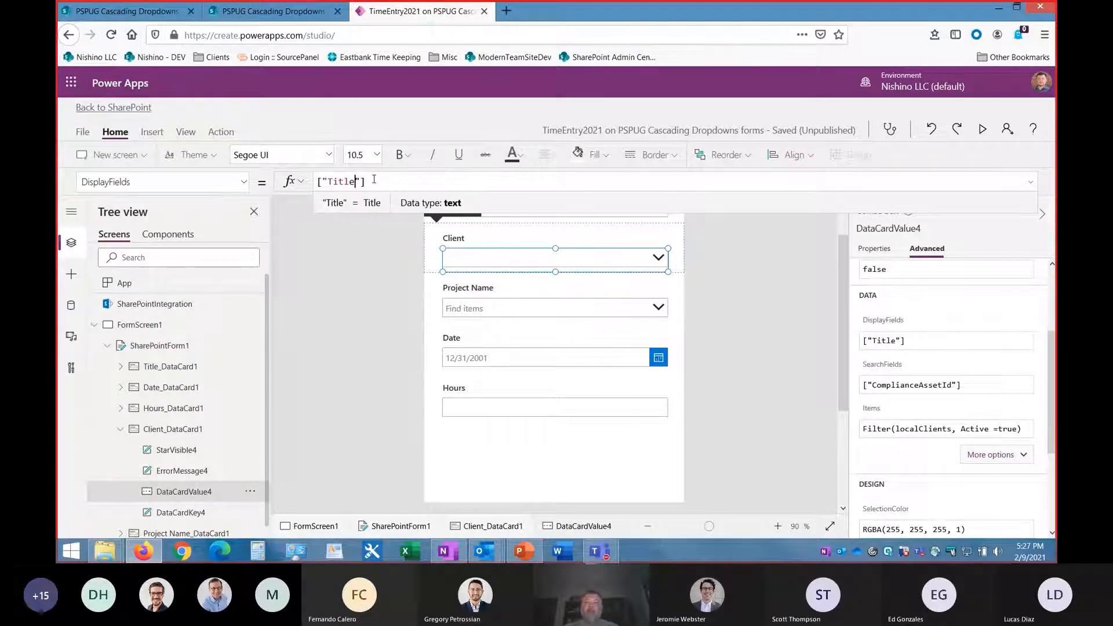
{"action": "left_click", "coordinate": [903, 384]}
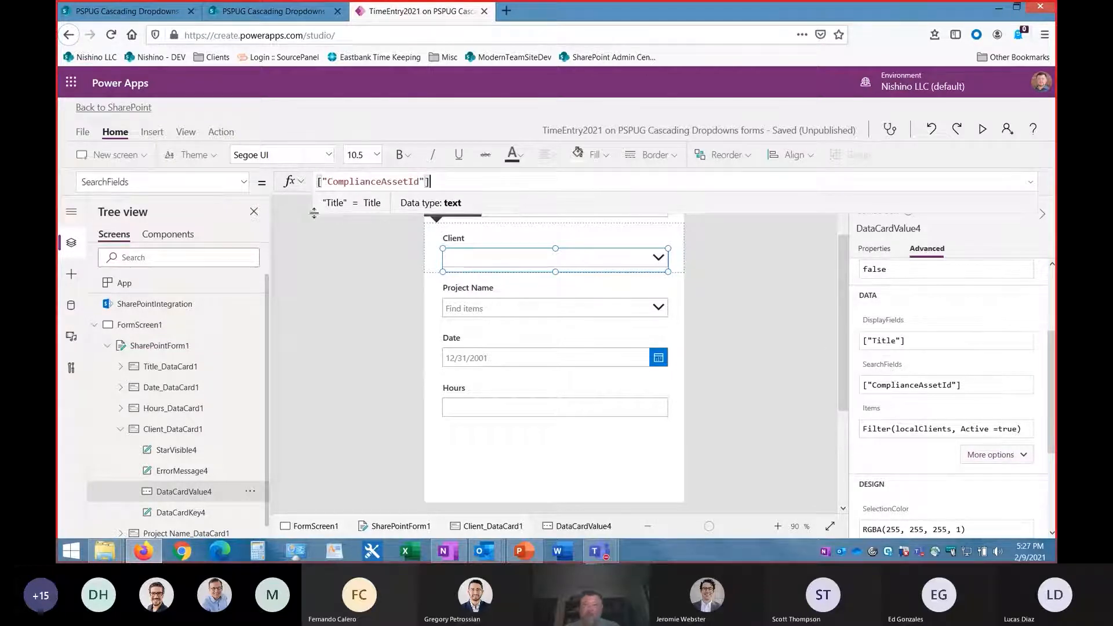
{"action": "double_click", "coordinate": [361, 182]}
{"action": "type", "text": "Title"}
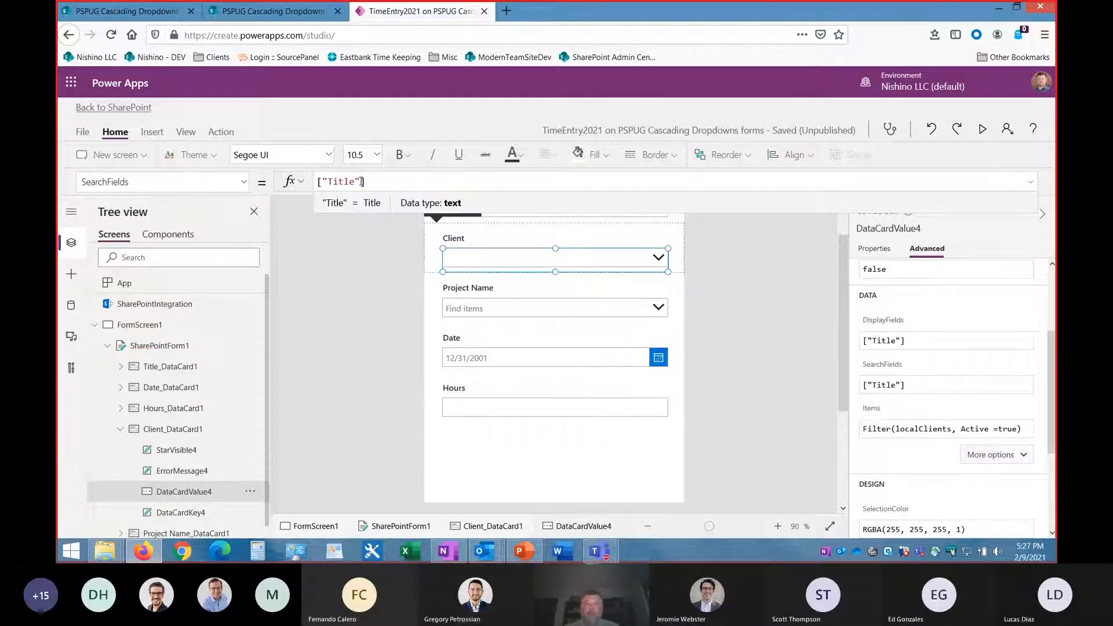
{"action": "left_click", "coordinate": [405, 182]}
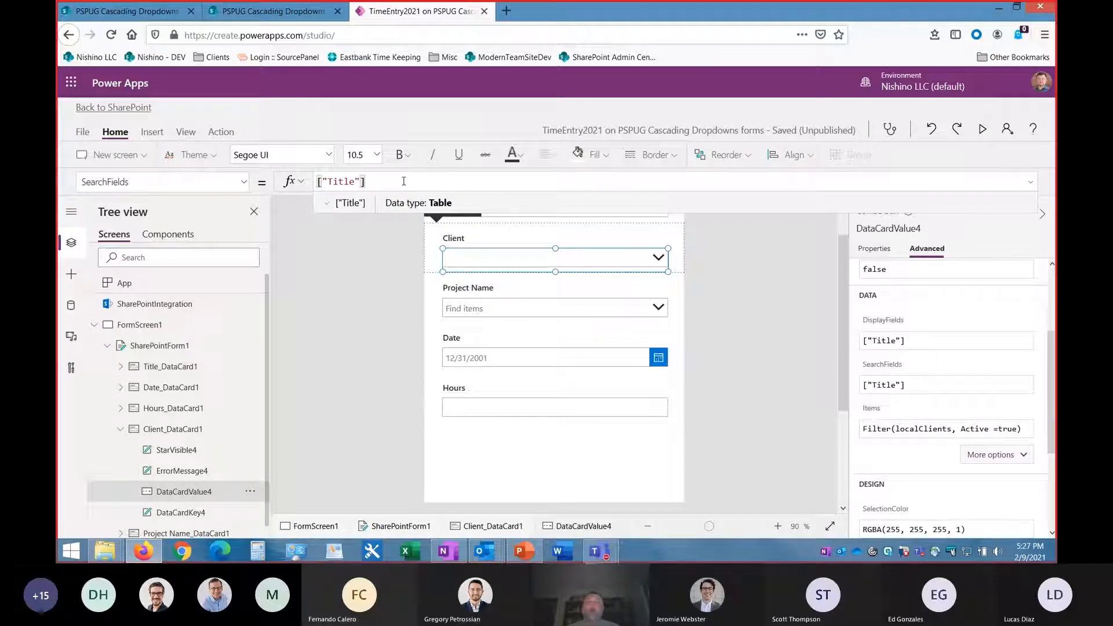
Step: Check the Client column of the Clients list in SharePoint, and back in Power Apps review the Client combo box's SearchFields formula
{"action": "left_click", "coordinate": [87, 11]}
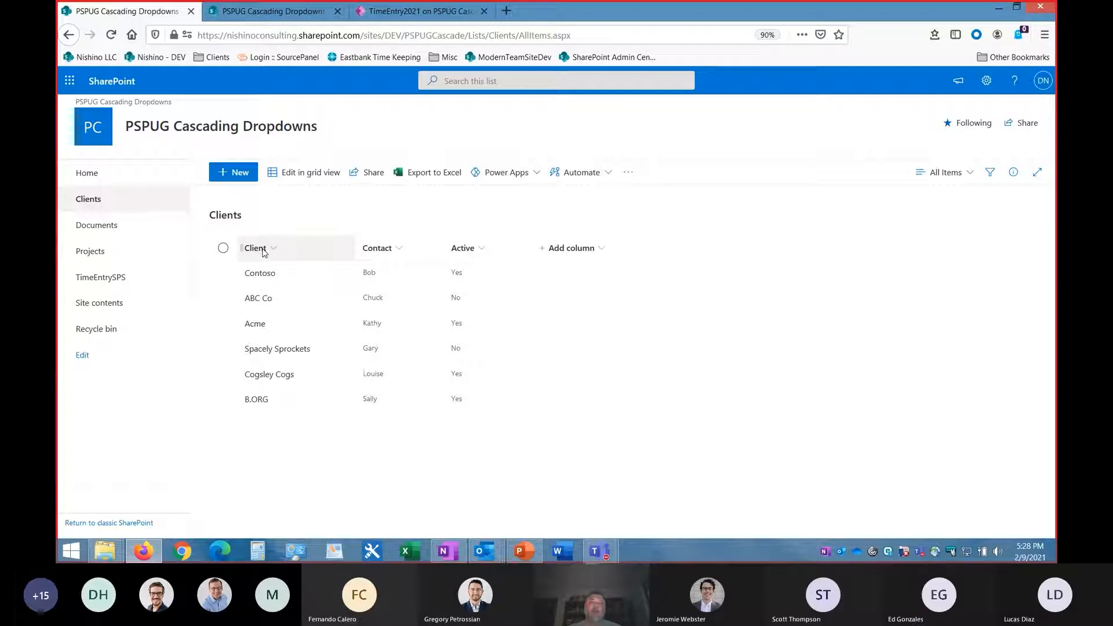
{"action": "left_click", "coordinate": [422, 16]}
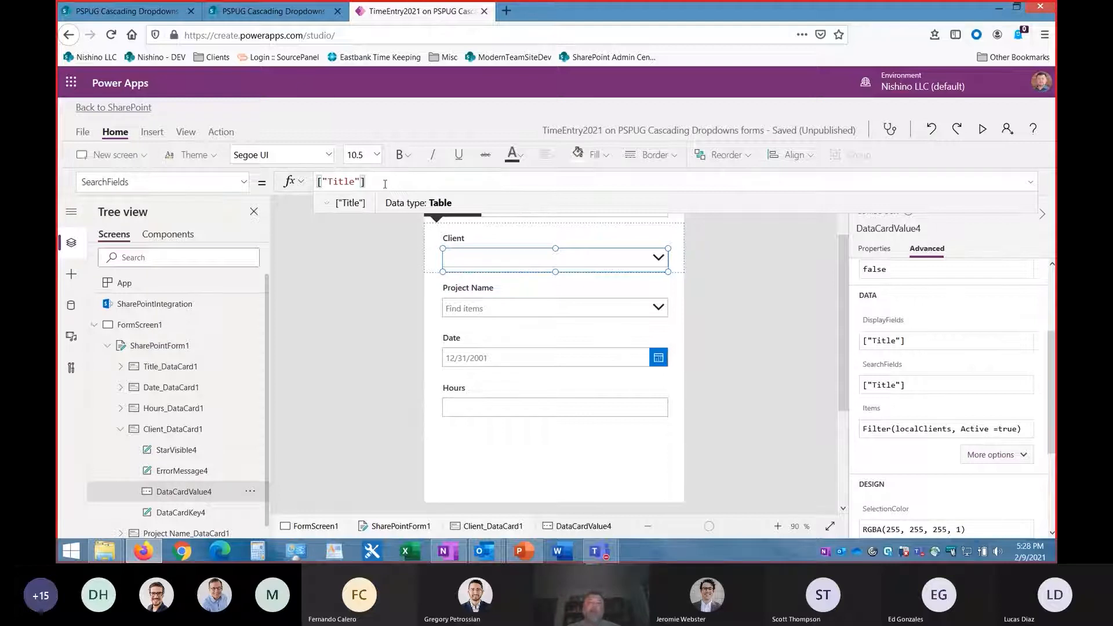
{"action": "left_click", "coordinate": [351, 182]}
{"action": "left_click", "coordinate": [422, 181]}
Step: Switch to SharePoint, review the columns in the Clients list settings, and return to the list
{"action": "left_click", "coordinate": [134, 15]}
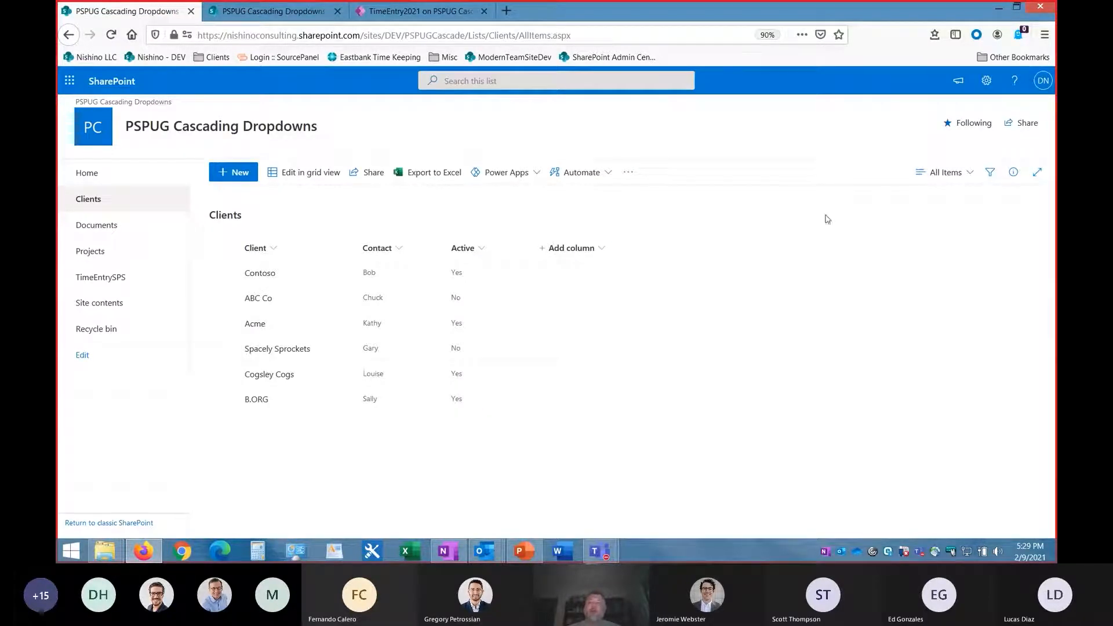
{"action": "left_click", "coordinate": [986, 83]}
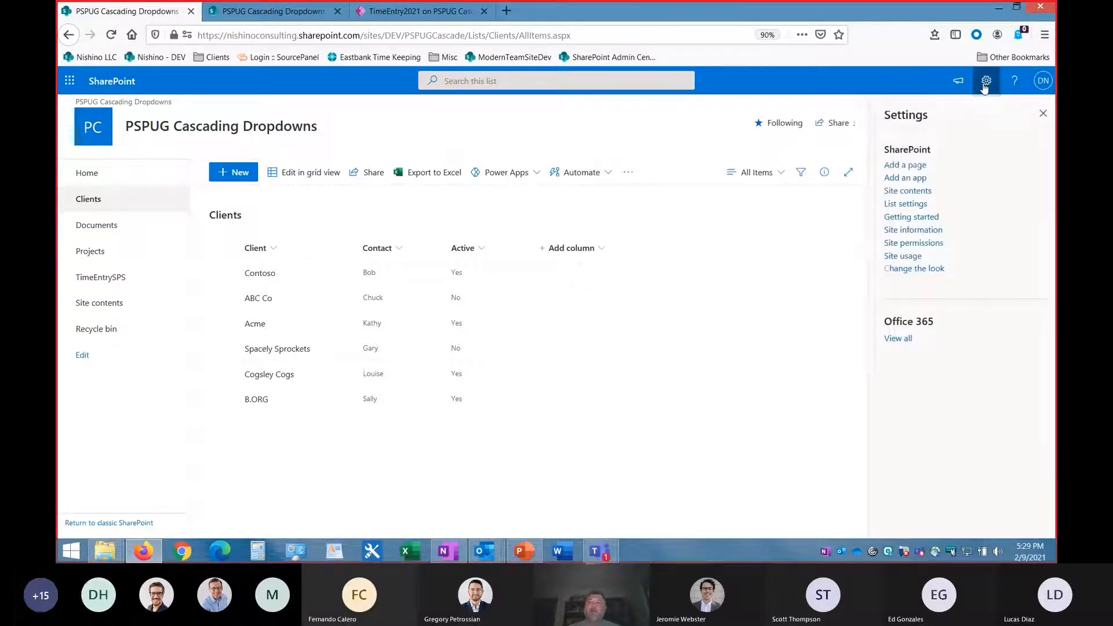
{"action": "left_click", "coordinate": [905, 206]}
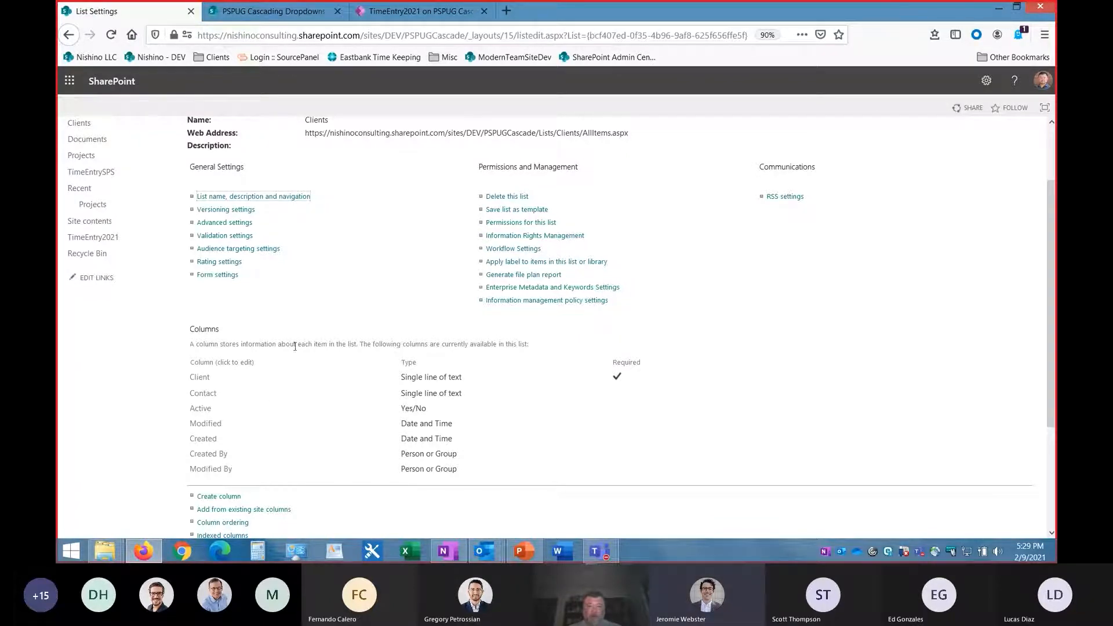
{"action": "scroll", "coordinate": [296, 345], "scroll_direction": "down", "scroll_amount": 3}
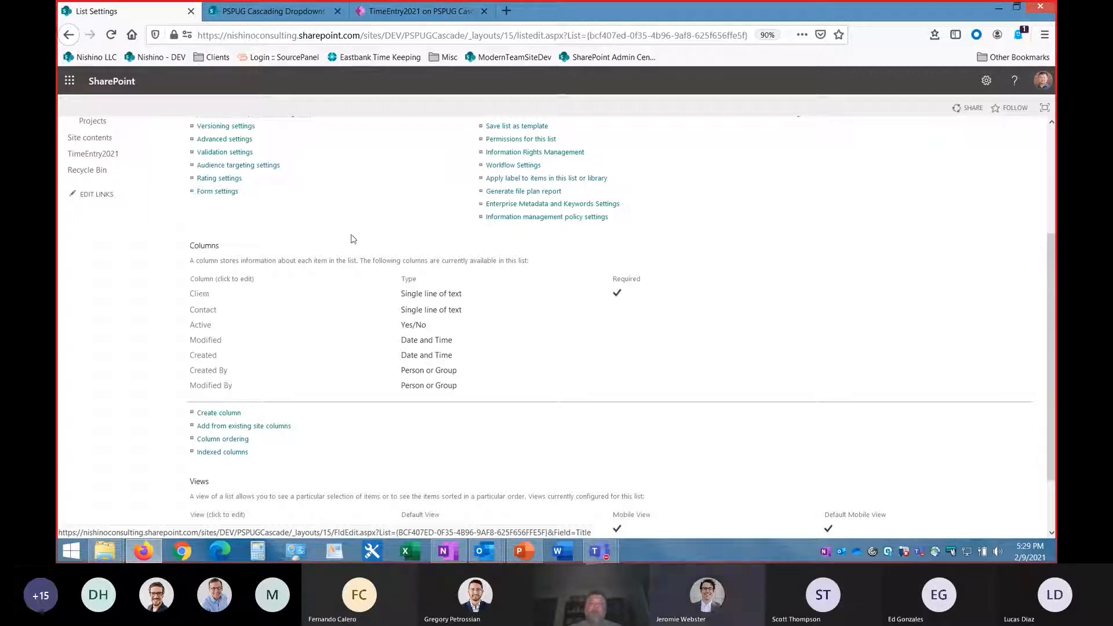
{"action": "scroll", "coordinate": [380, 236], "scroll_direction": "up", "scroll_amount": 3}
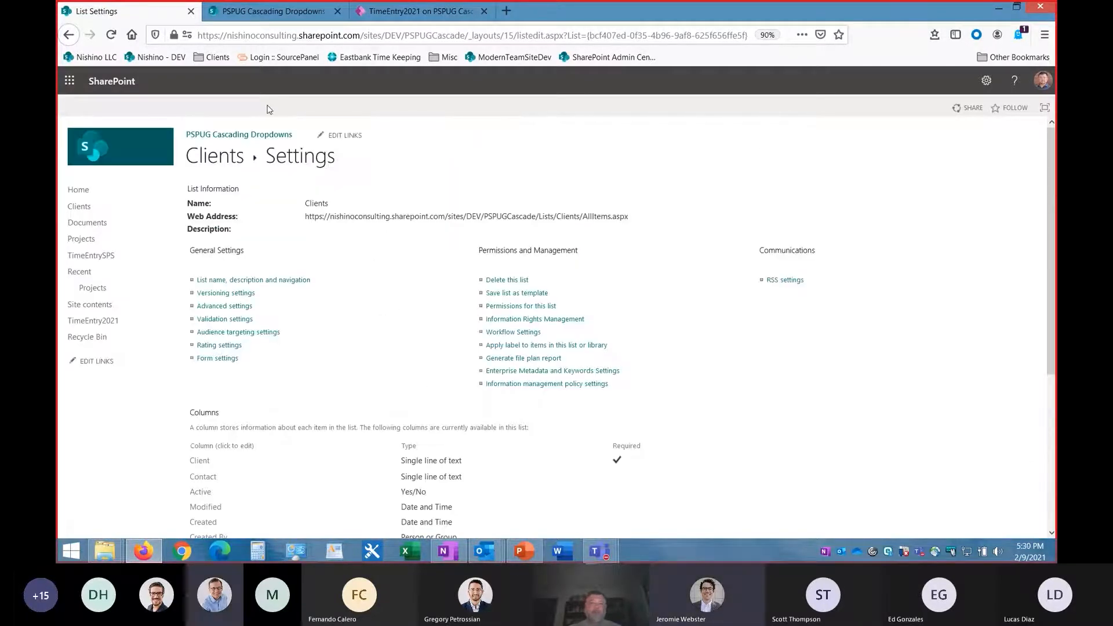
{"action": "left_click", "coordinate": [220, 165]}
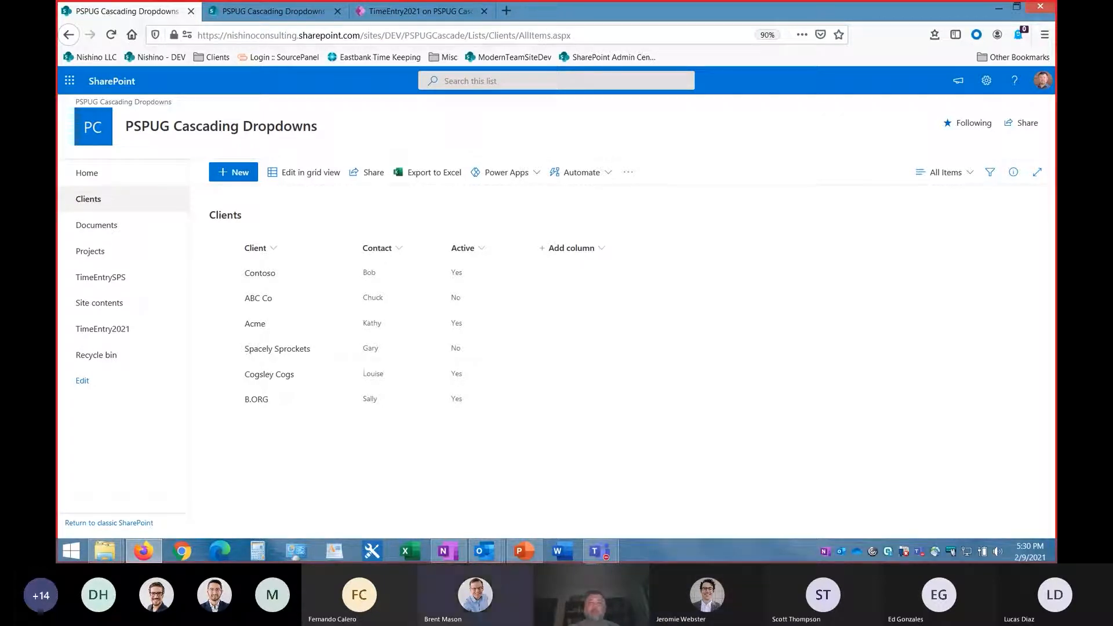
Step: Back in Power Apps, try yes and 1 as the value compared with Active in the Client combo box's Items filter
{"action": "left_click", "coordinate": [450, 13]}
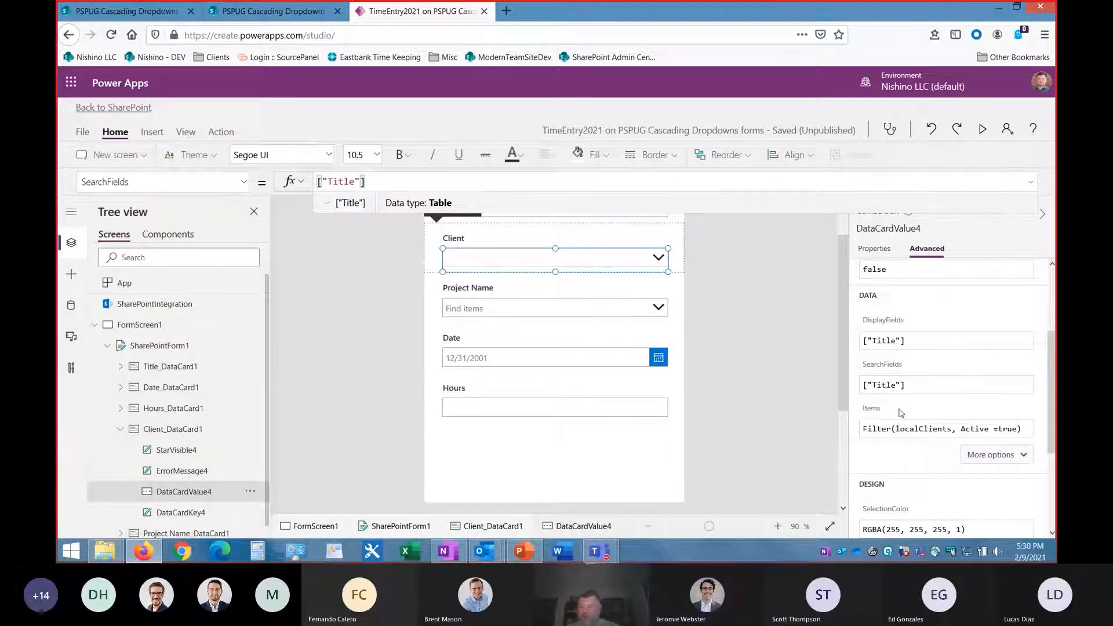
{"action": "left_click", "coordinate": [879, 428]}
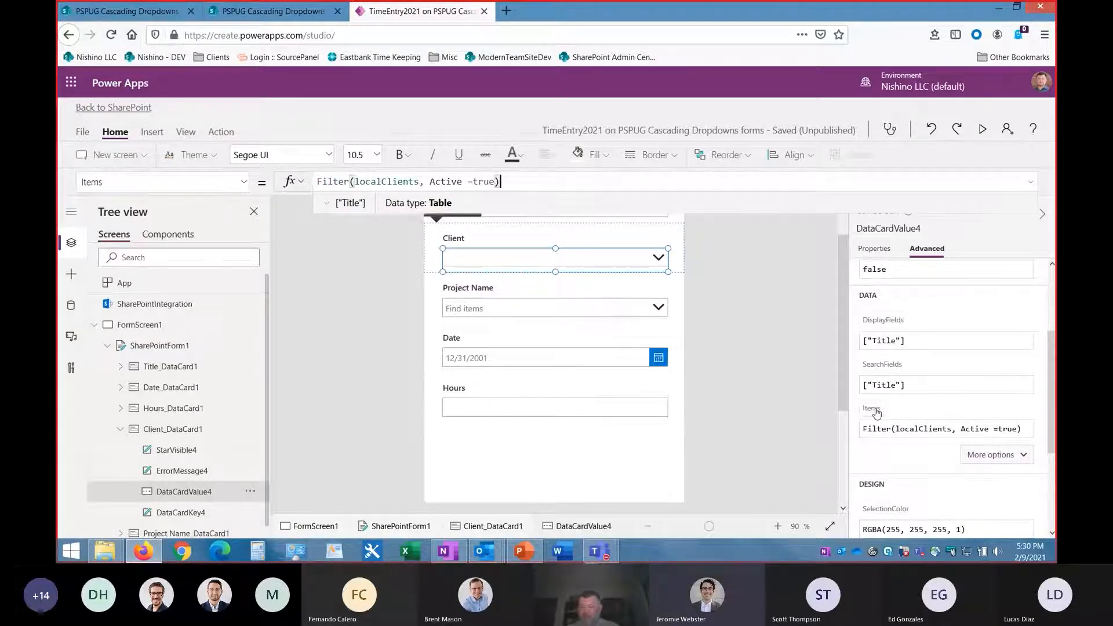
{"action": "left_click", "coordinate": [475, 183]}
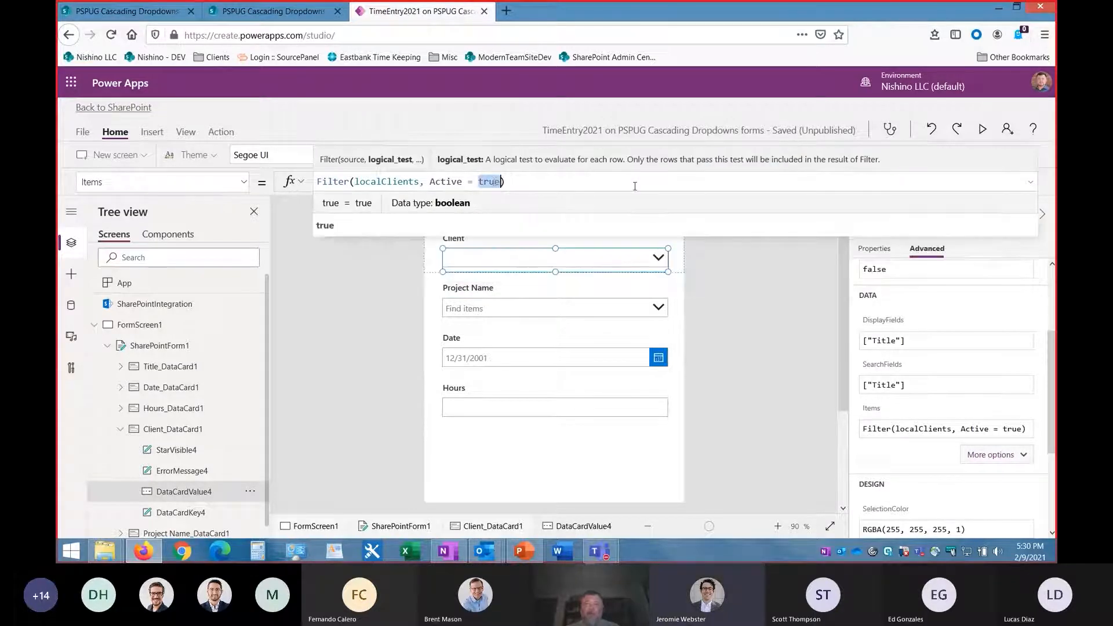
{"action": "type", "text": "y"}
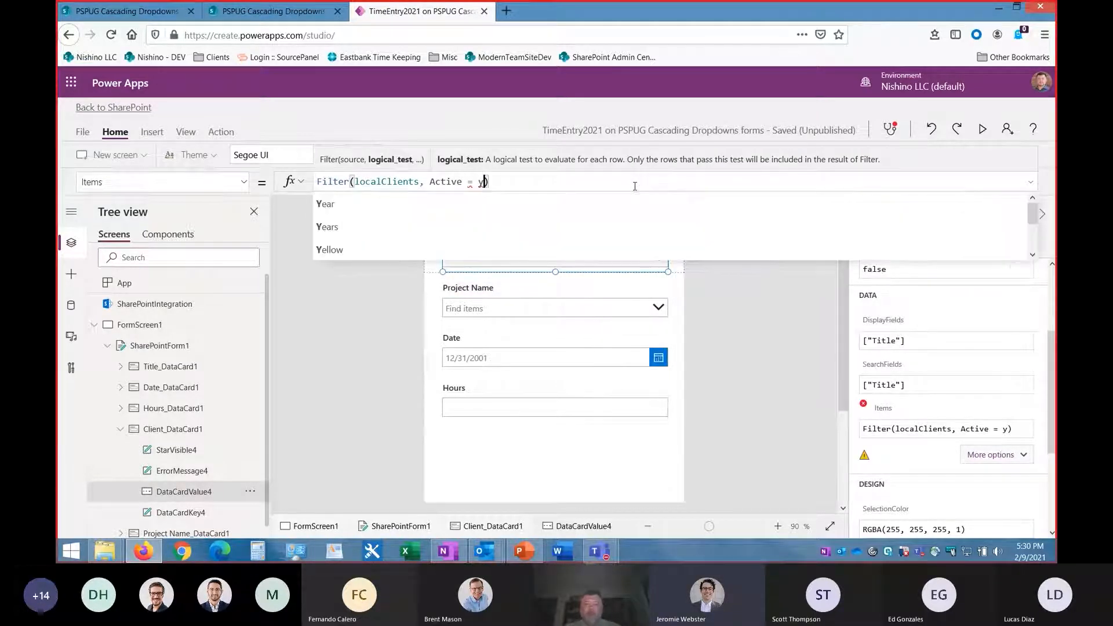
{"action": "type", "text": "es"}
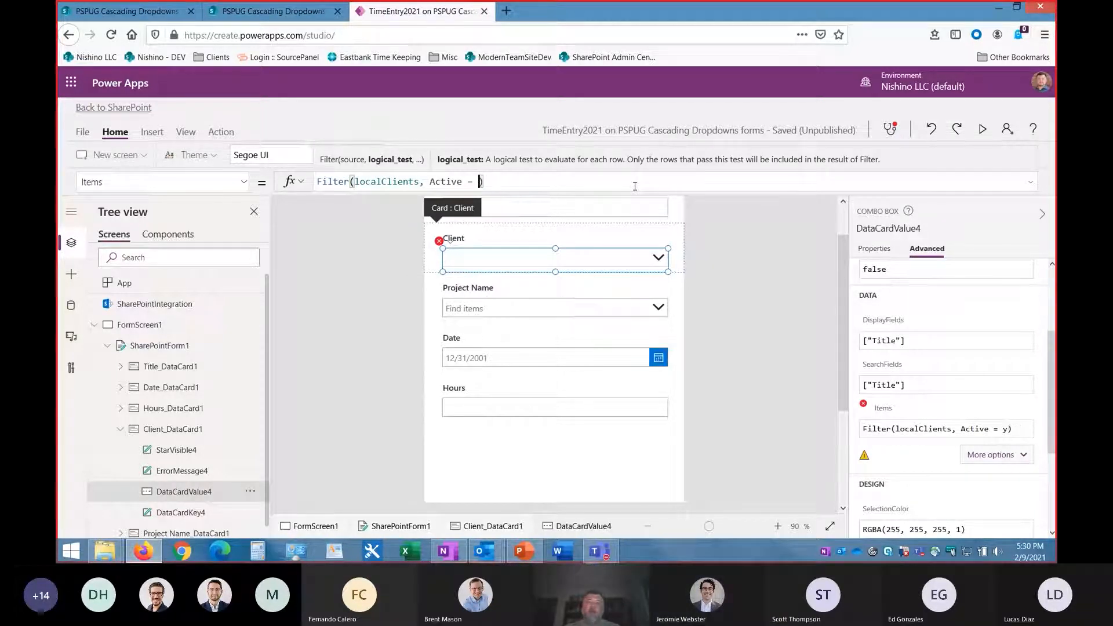
{"action": "type", "text": "1"}
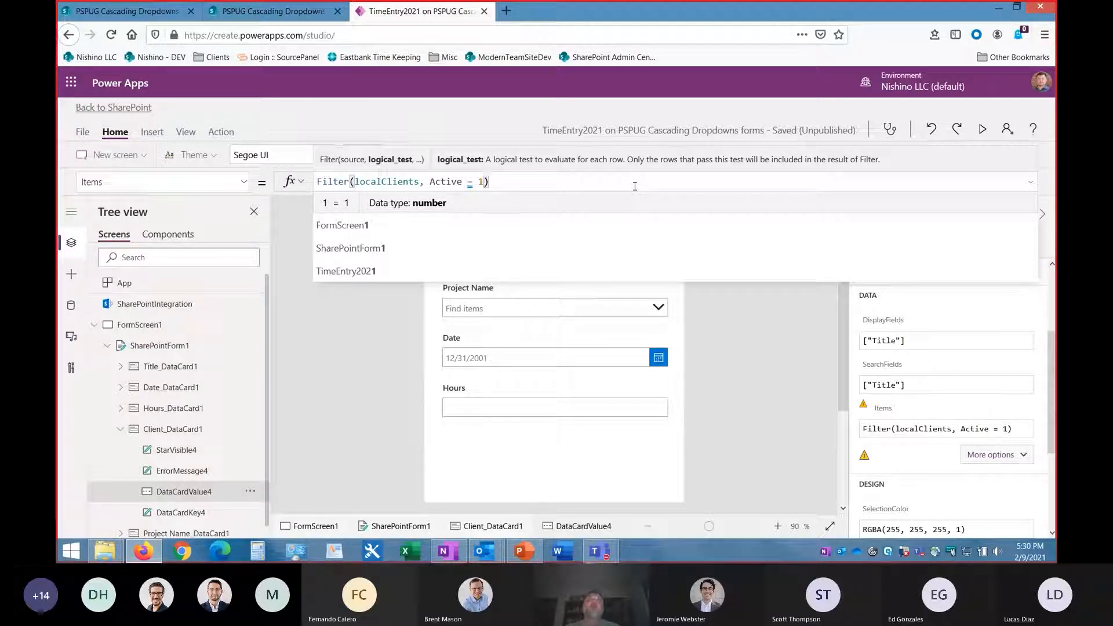
Step: Restore the Client combo box's Items formula to Filter(localClients, Active = true) and save the form
{"action": "key", "text": "BackSpace"}
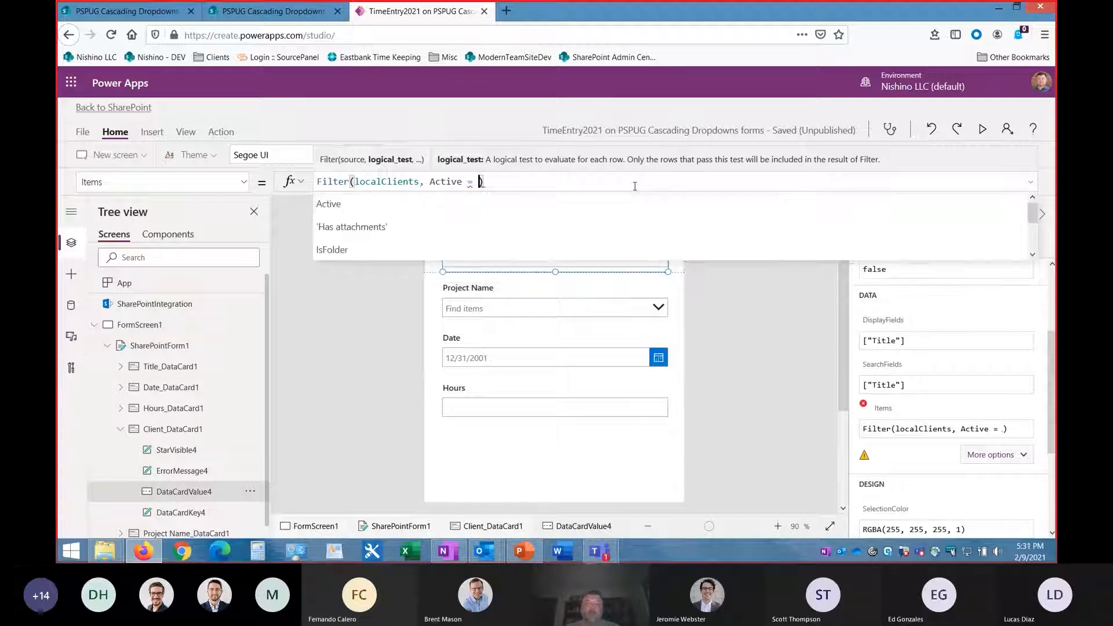
{"action": "type", "text": "true"}
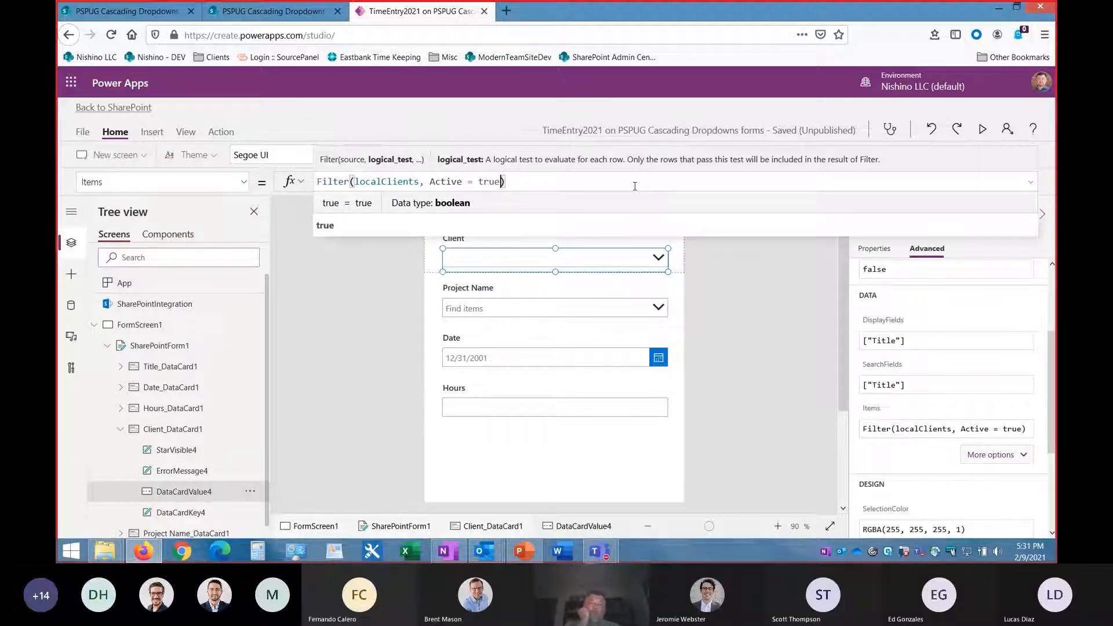
{"action": "left_click", "coordinate": [600, 183]}
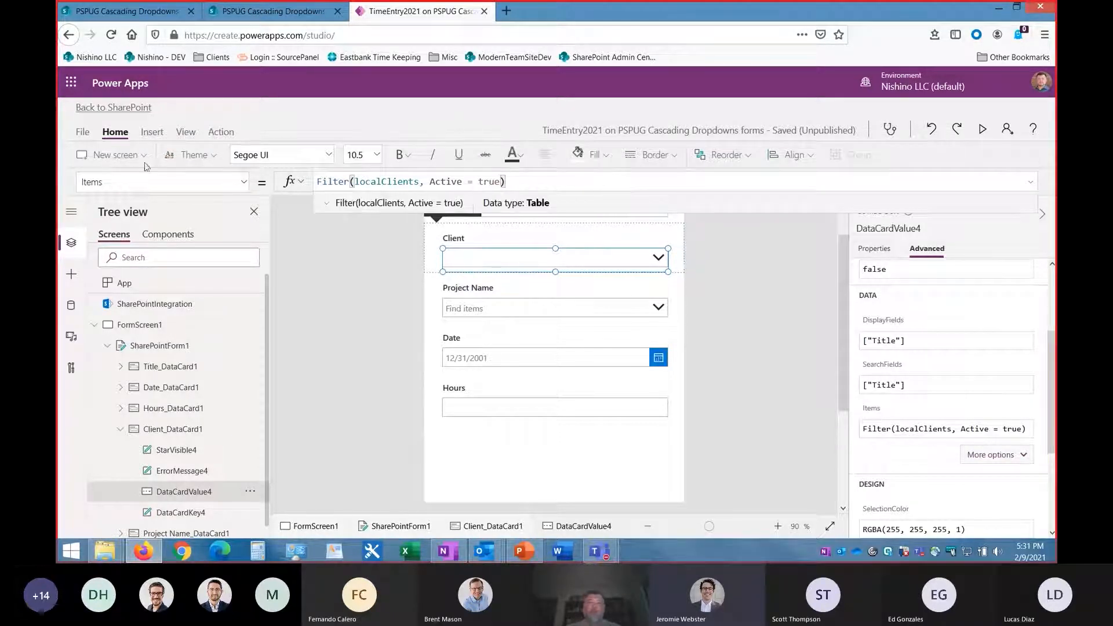
{"action": "left_click", "coordinate": [83, 131]}
{"action": "left_click", "coordinate": [218, 328]}
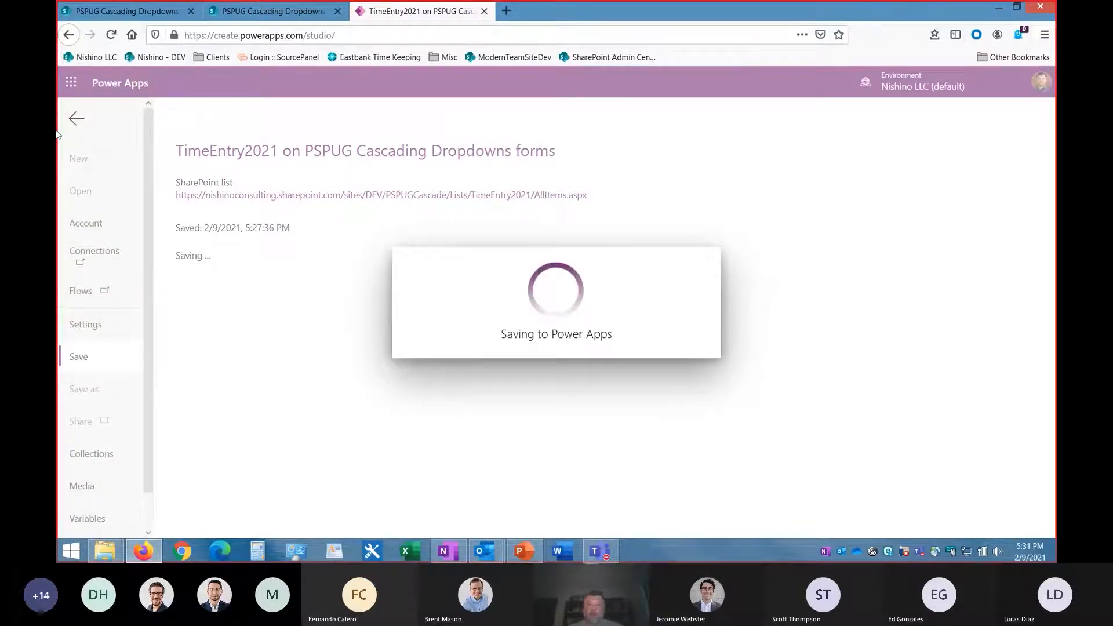
{"action": "left_click", "coordinate": [77, 118]}
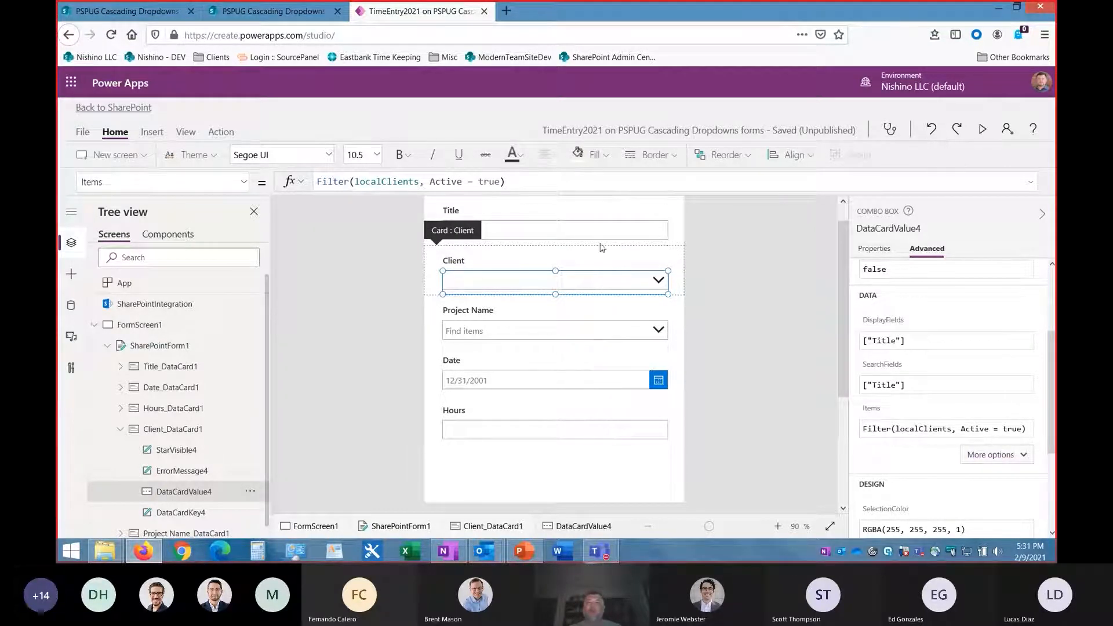
Step: Preview the form, exit the preview, and bring the whole form canvas into view
{"action": "left_click", "coordinate": [986, 129]}
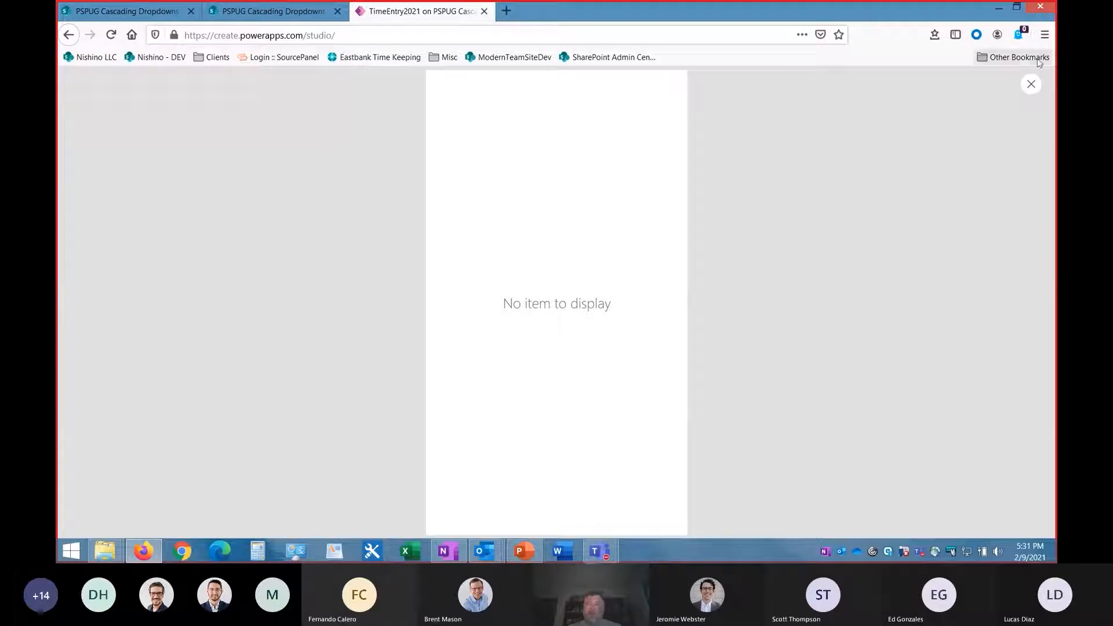
{"action": "key", "text": "Escape"}
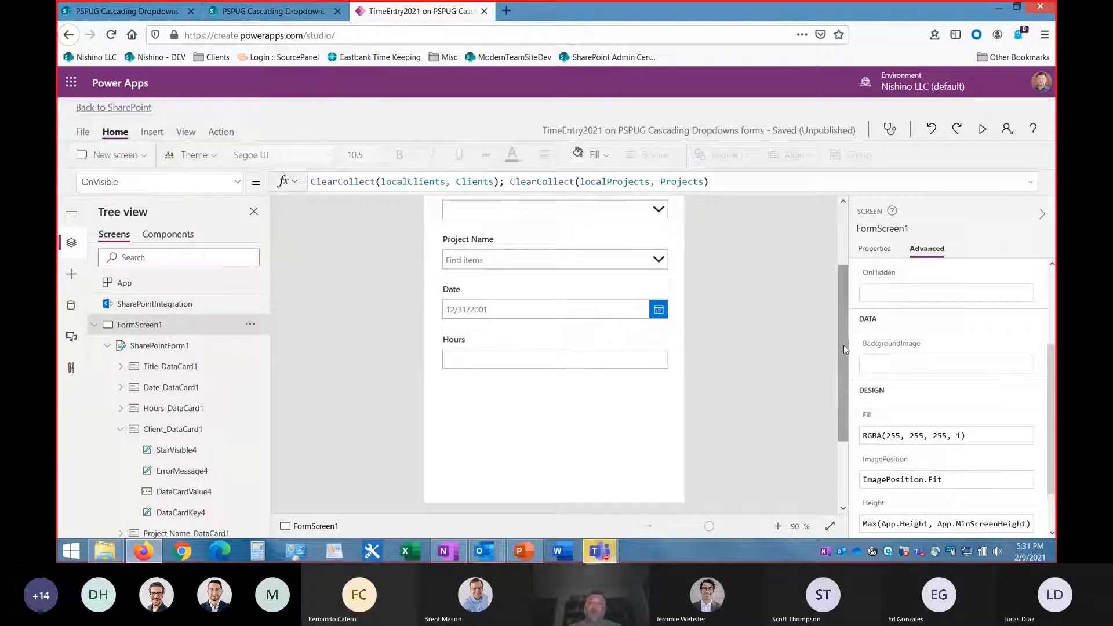
{"action": "left_click_drag", "start_coordinate": [844, 345], "coordinate": [841, 285]}
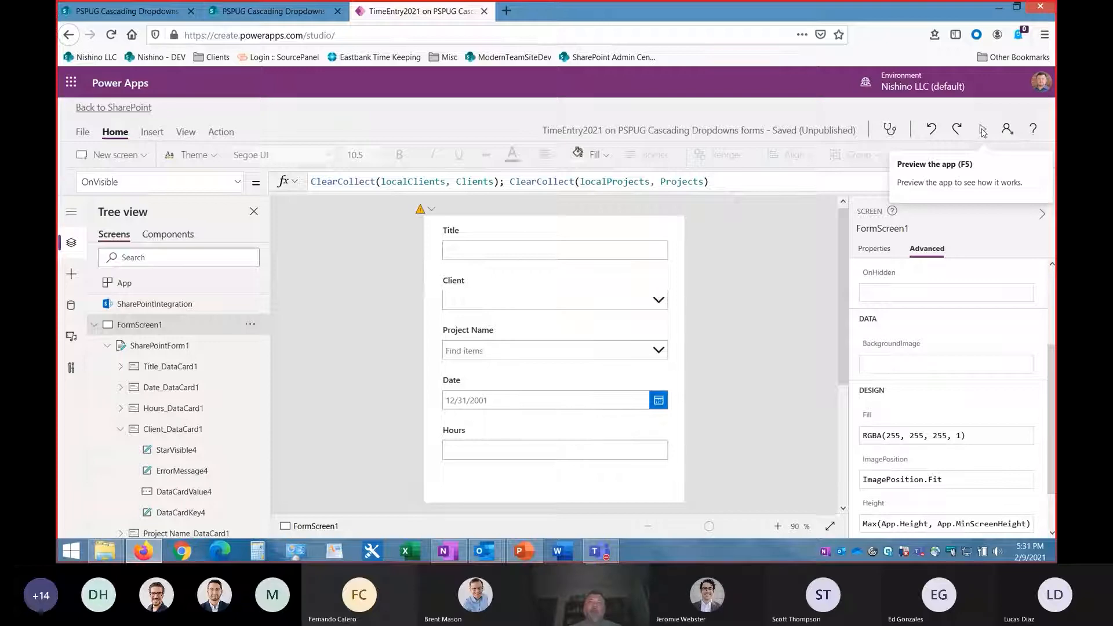
Step: Switch to SharePoint and open the TimeEntry2021 list in a new browser tab
{"action": "left_click", "coordinate": [125, 11]}
{"action": "left_click", "coordinate": [288, 19]}
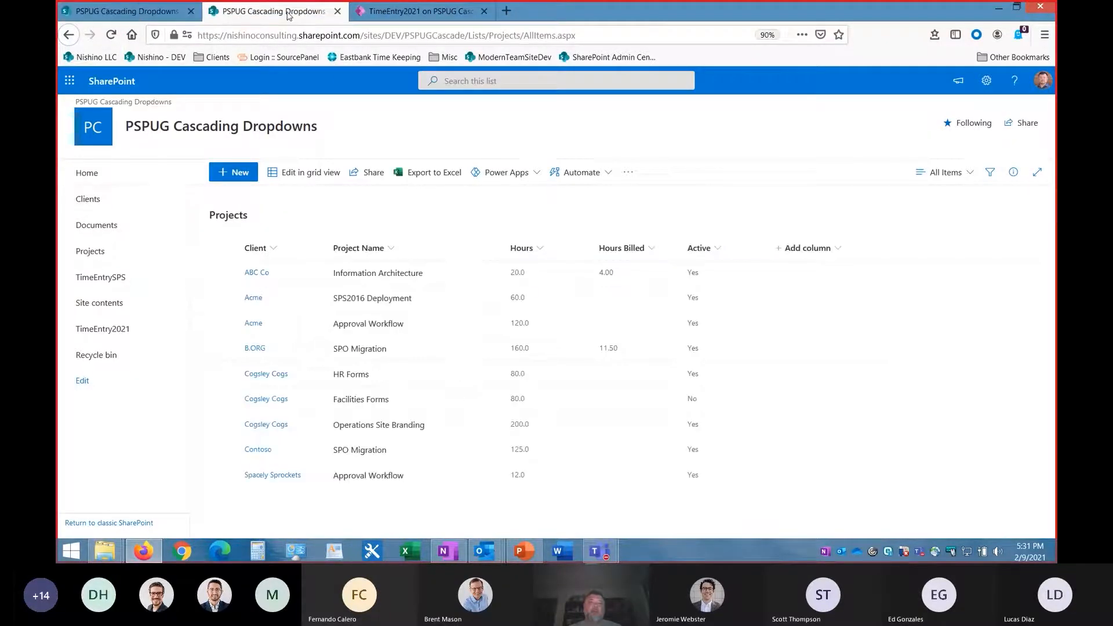
{"action": "left_click", "coordinate": [106, 329], "text": "ctrl"}
{"action": "left_click", "coordinate": [408, 17]}
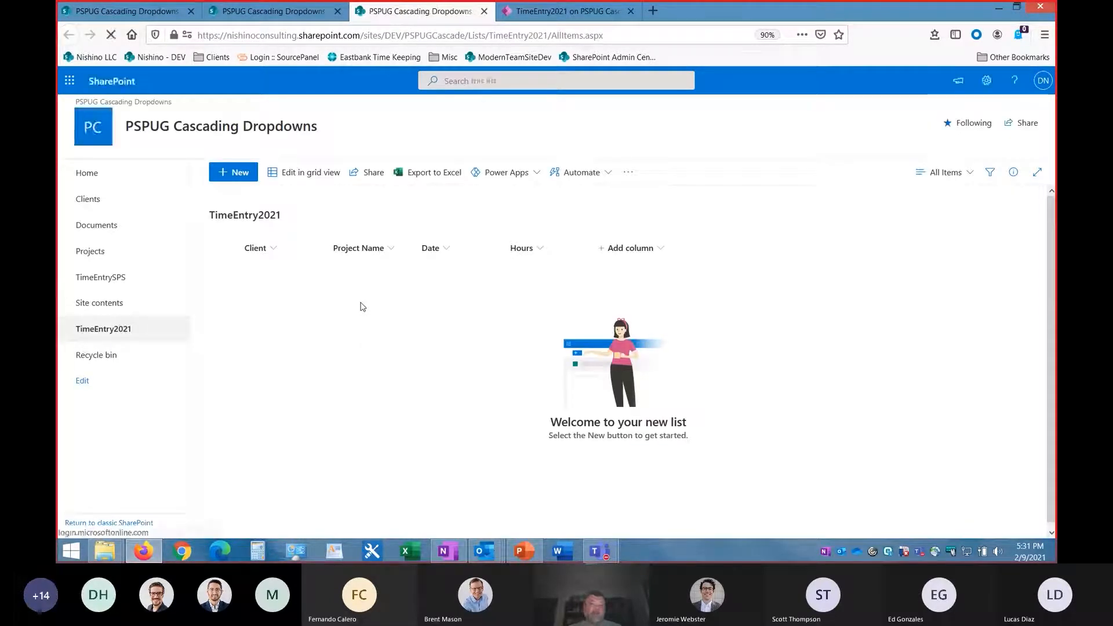
Step: Create and save a TimeEntry2021 item titled xyz with client ABC Co and project name Information Architecture
{"action": "left_click", "coordinate": [235, 172]}
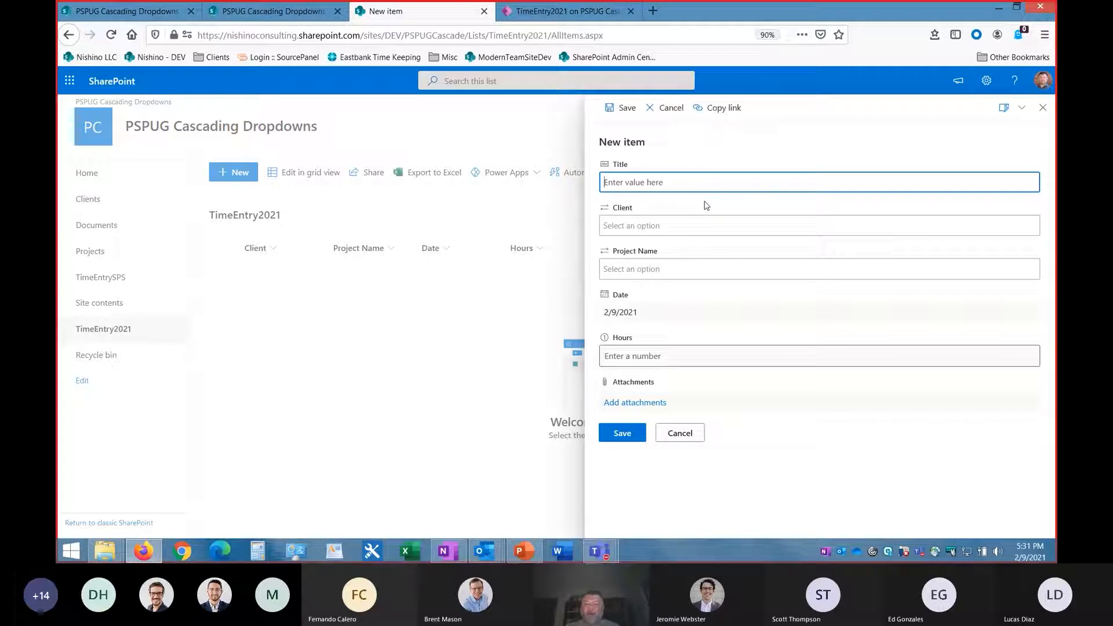
{"action": "type", "text": "xyz"}
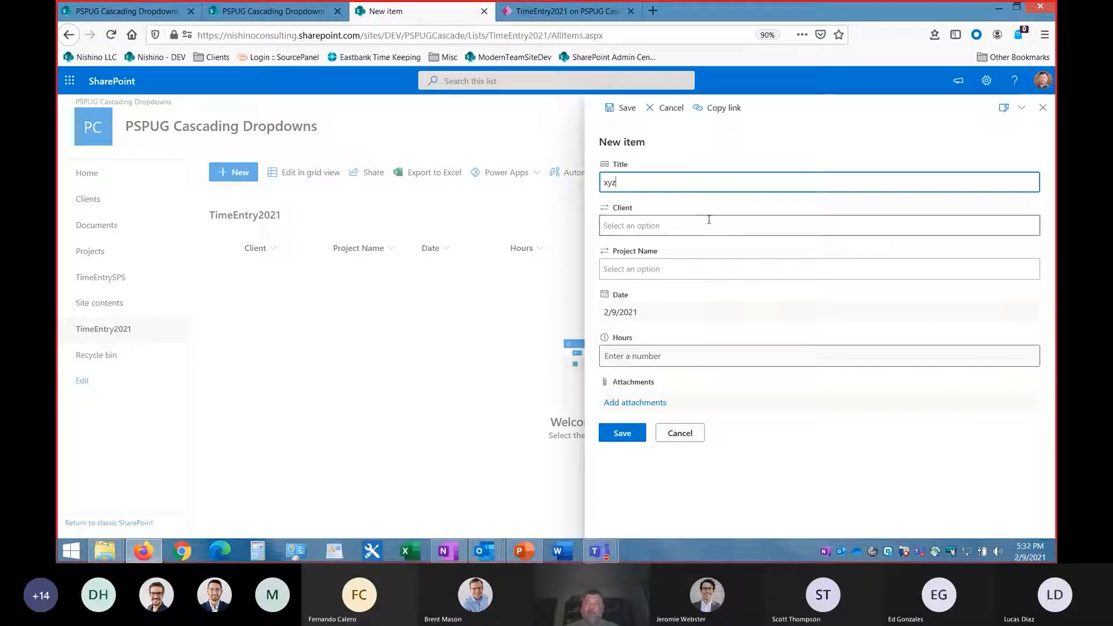
{"action": "left_click", "coordinate": [708, 221]}
{"action": "left_click", "coordinate": [620, 248]}
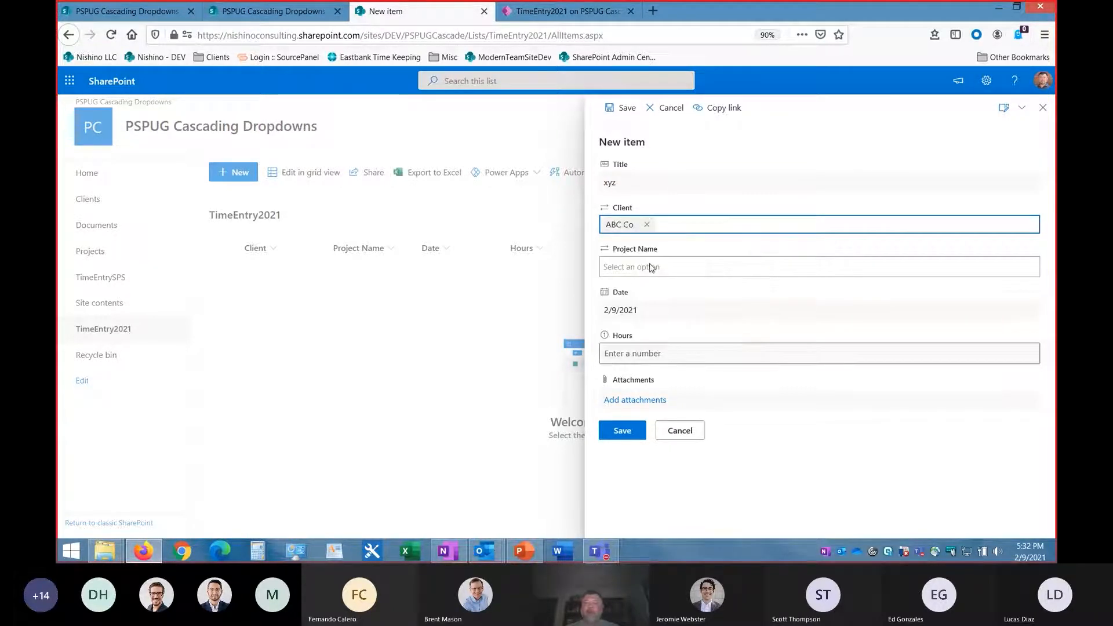
{"action": "left_click", "coordinate": [655, 273]}
{"action": "left_click", "coordinate": [649, 366]}
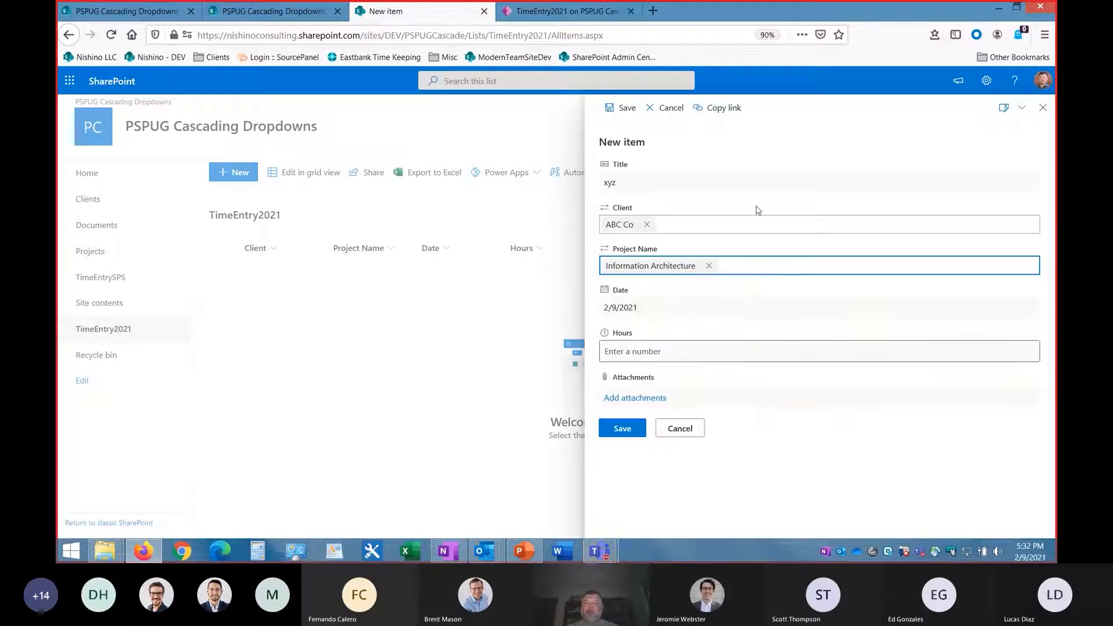
{"action": "left_click", "coordinate": [621, 429]}
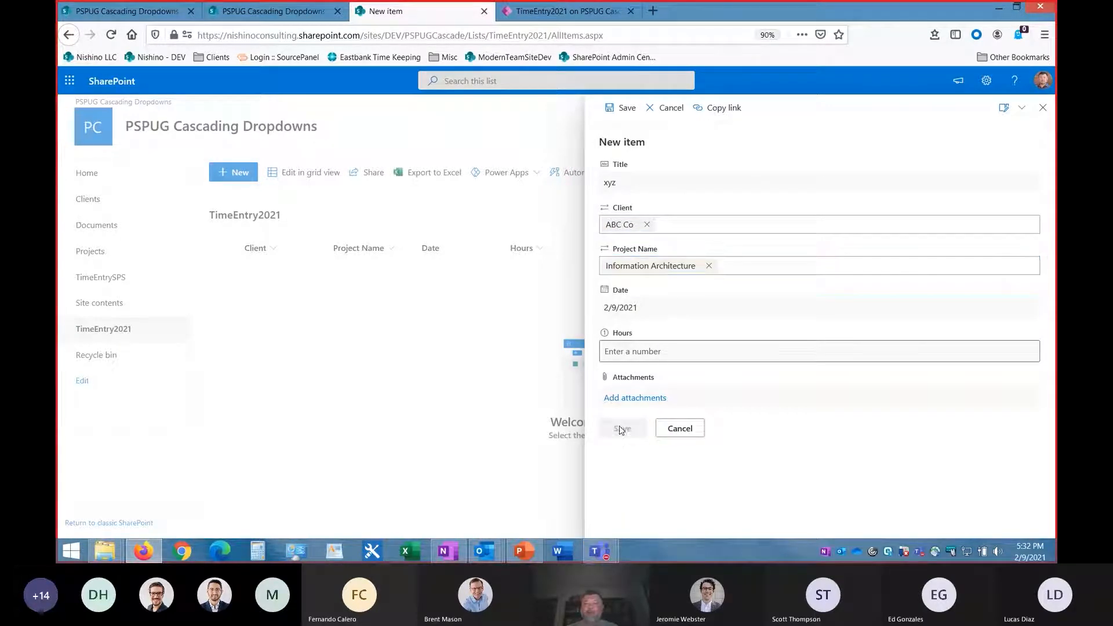
Step: Return to Power Apps, run the form preview again, and close it
{"action": "left_click", "coordinate": [577, 13]}
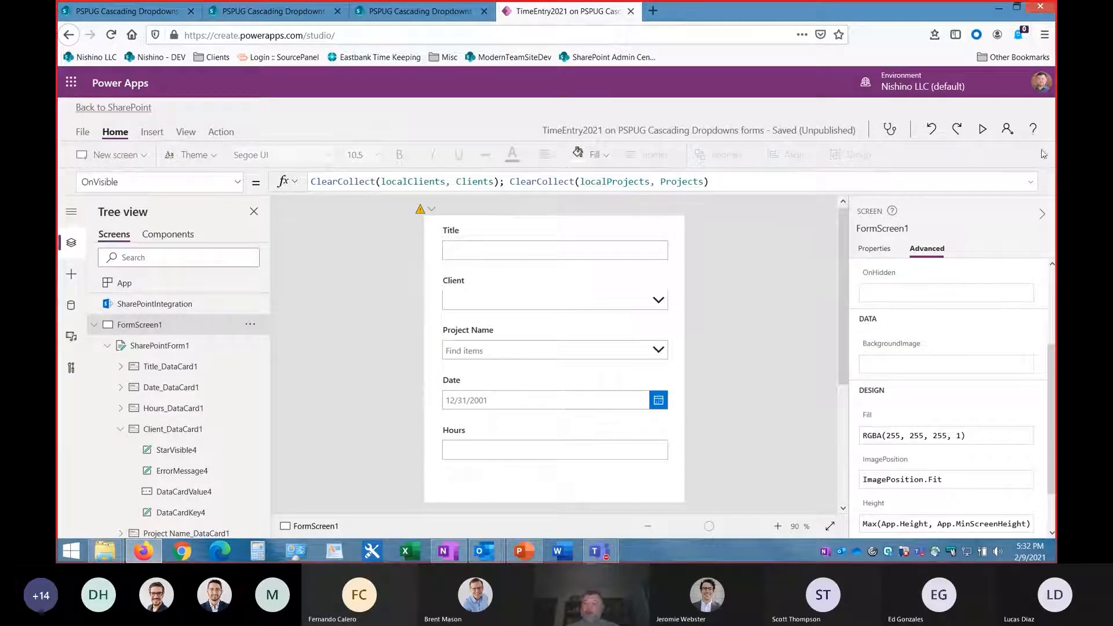
{"action": "left_click", "coordinate": [984, 129]}
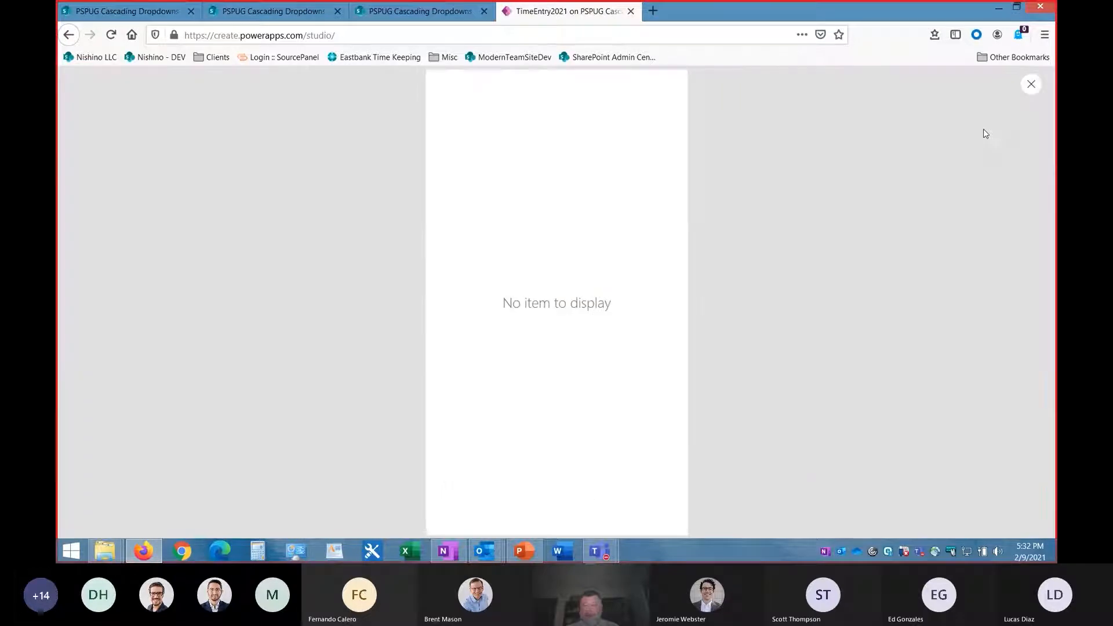
{"action": "left_click", "coordinate": [1028, 93]}
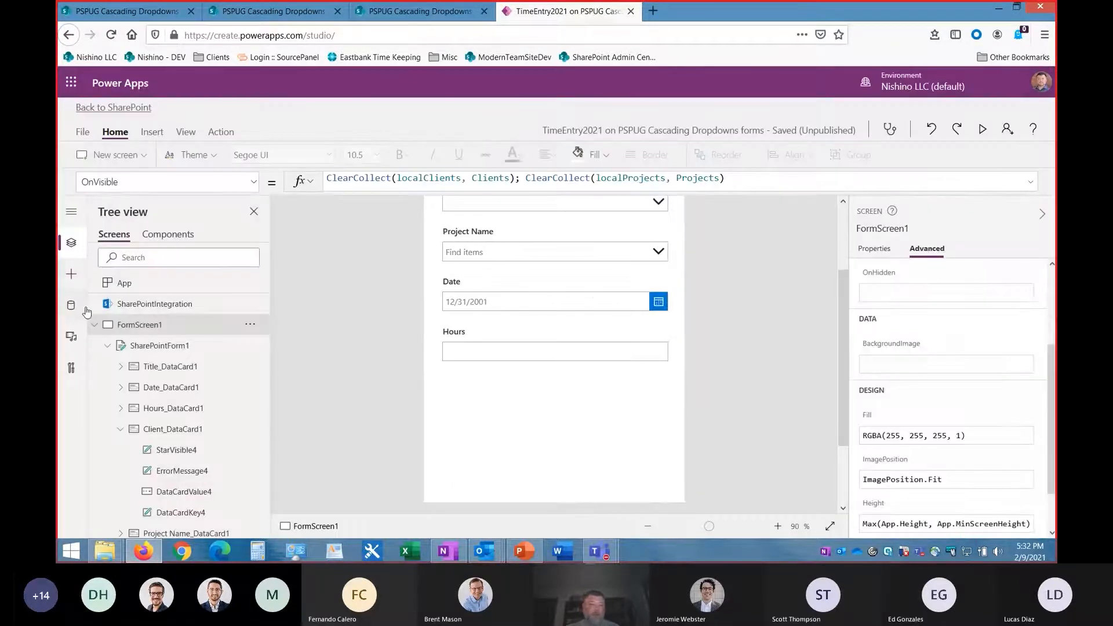
Step: Refresh the TimeEntry2021 data source and preview the form with the sample item
{"action": "left_click", "coordinate": [71, 306]}
{"action": "left_click", "coordinate": [257, 290]}
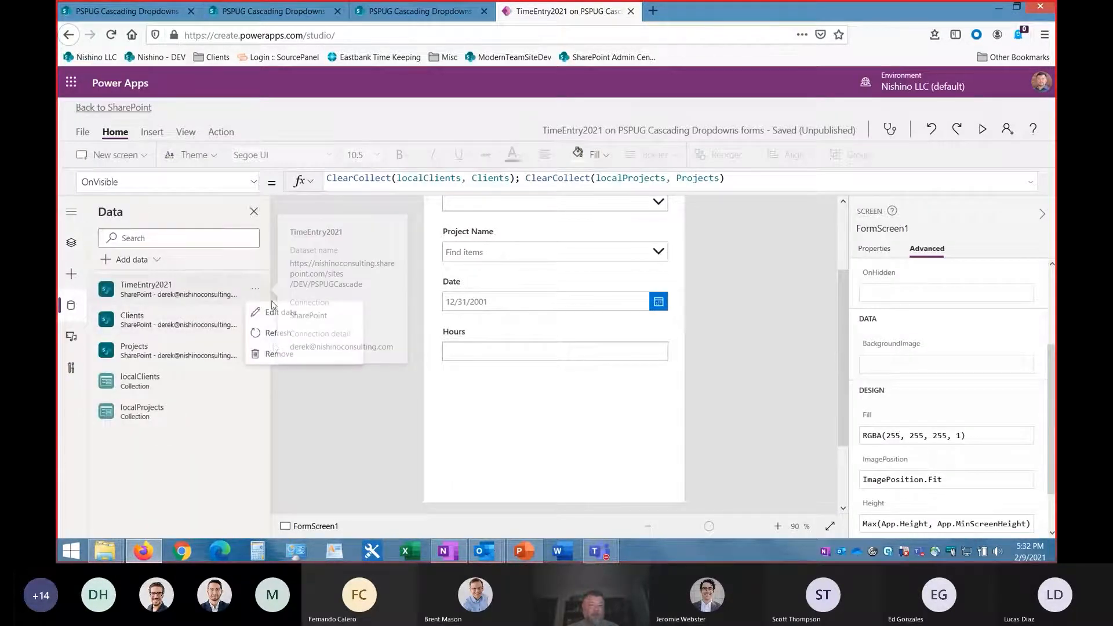
{"action": "left_click", "coordinate": [259, 335]}
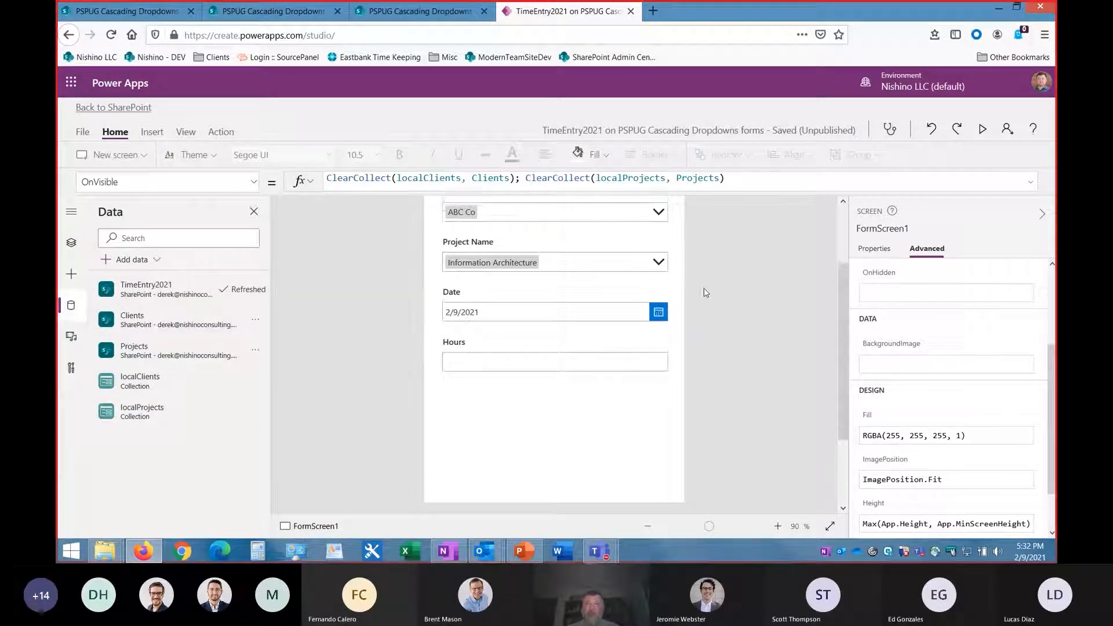
{"action": "scroll", "coordinate": [713, 289], "scroll_direction": "up", "scroll_amount": 1}
{"action": "left_click", "coordinate": [983, 129]}
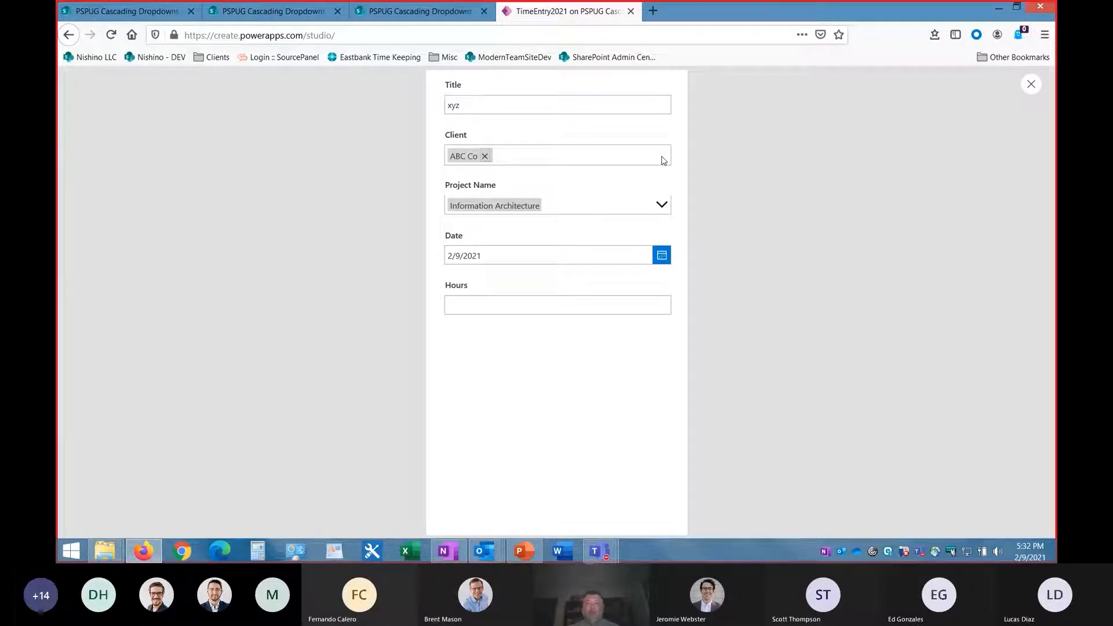
Step: Clear ABC Co from the Client field in the preview, check its dropdown choices, and end the preview
{"action": "left_click", "coordinate": [485, 156]}
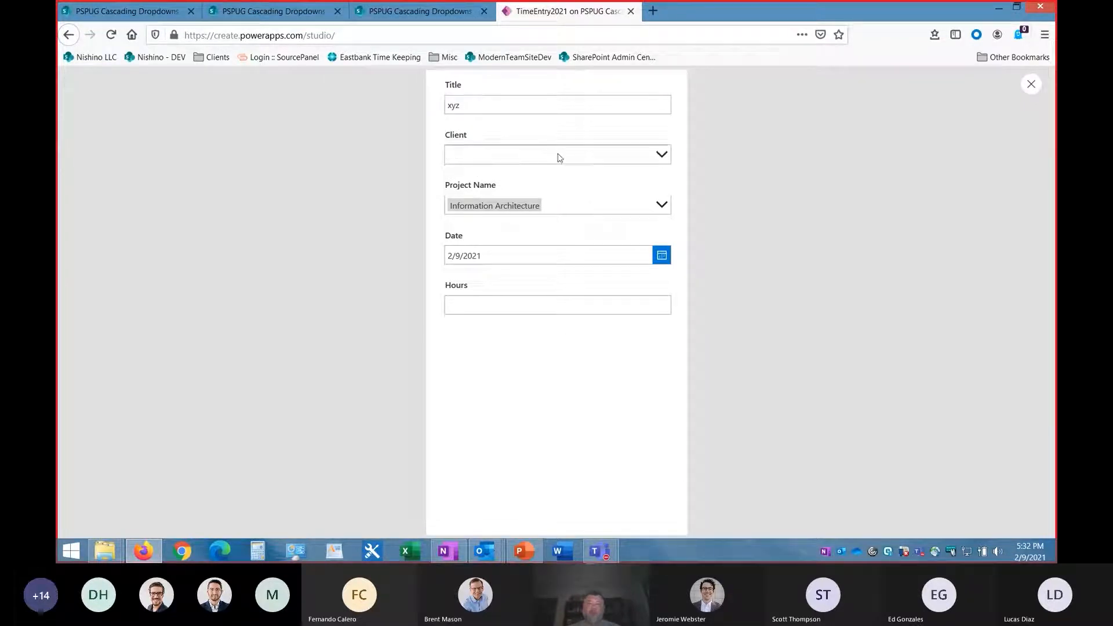
{"action": "left_click", "coordinate": [664, 156]}
{"action": "left_click", "coordinate": [1032, 85]}
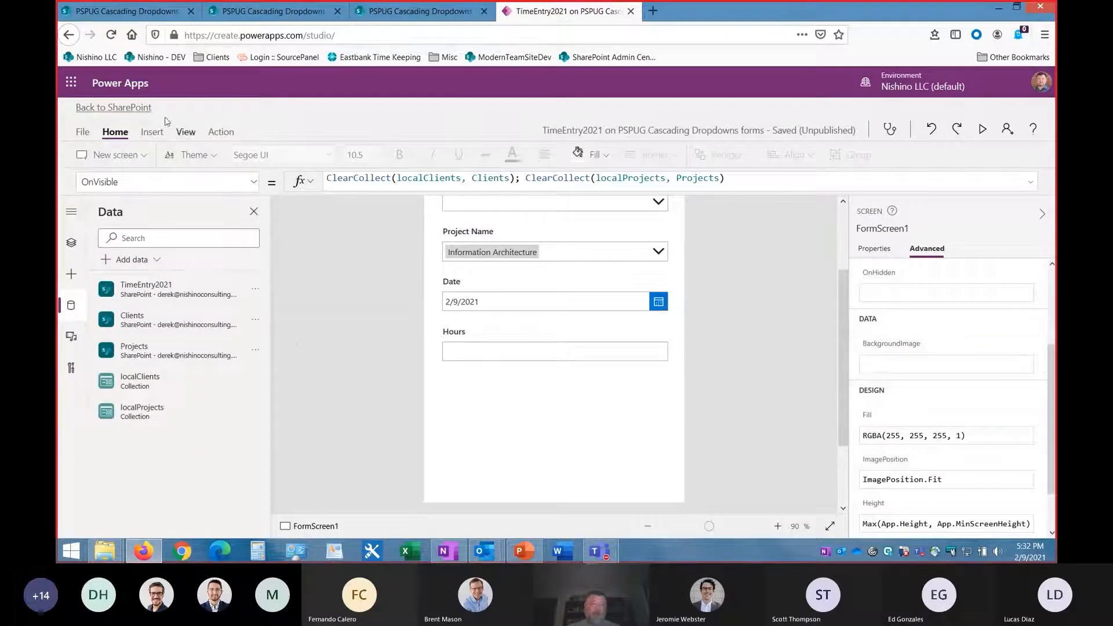
Step: Leave the form editor for the TimeEntry2021 list in SharePoint and reopen its form customization in Power Apps
{"action": "left_click", "coordinate": [124, 107]}
{"action": "left_click", "coordinate": [463, 340]}
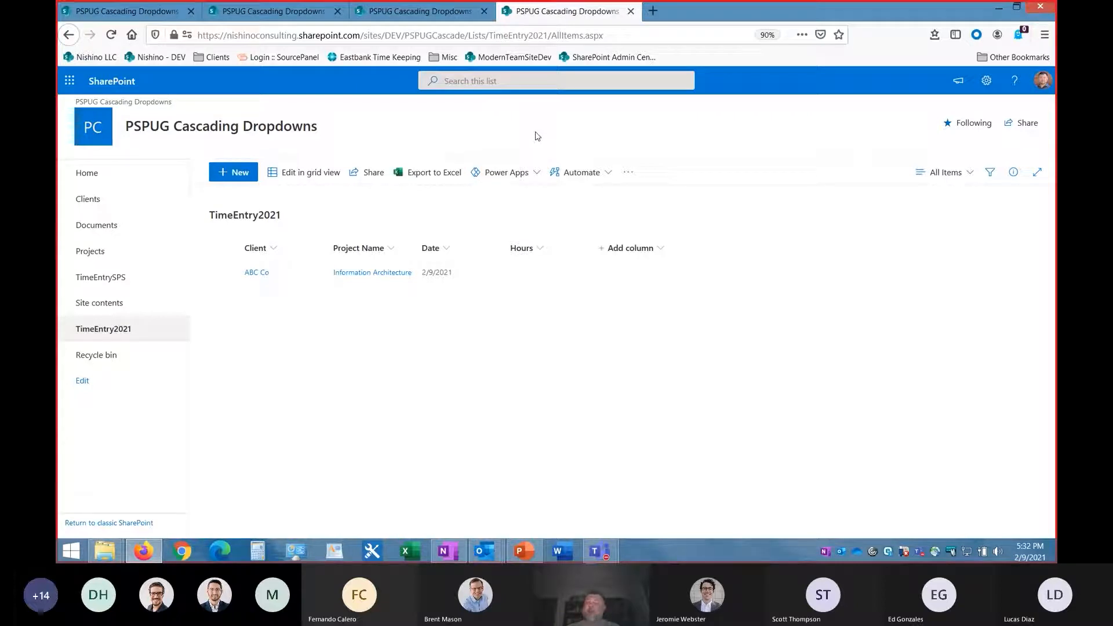
{"action": "left_click", "coordinate": [535, 176]}
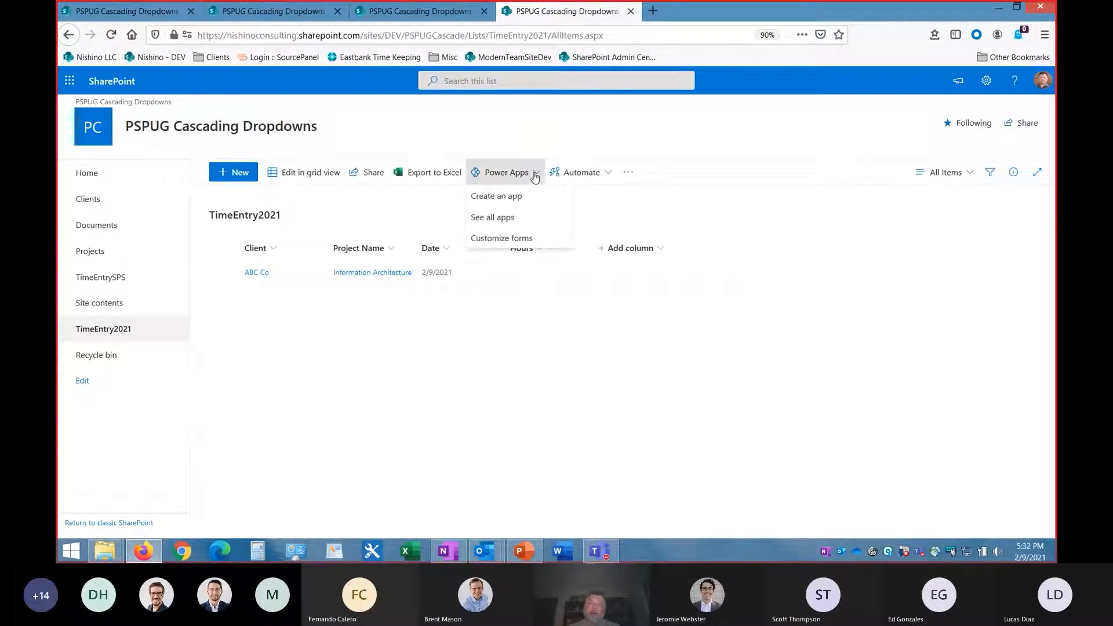
{"action": "left_click", "coordinate": [518, 243]}
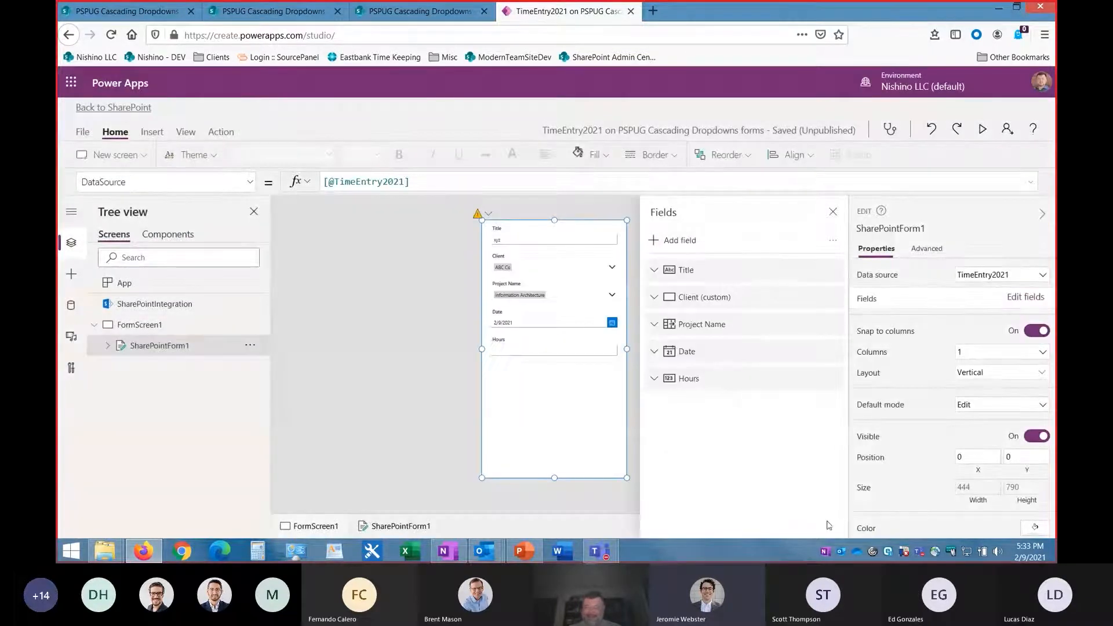
Step: Preview the reloaded form, examine the choices in the Client dropdown, and end the preview
{"action": "left_click", "coordinate": [834, 213]}
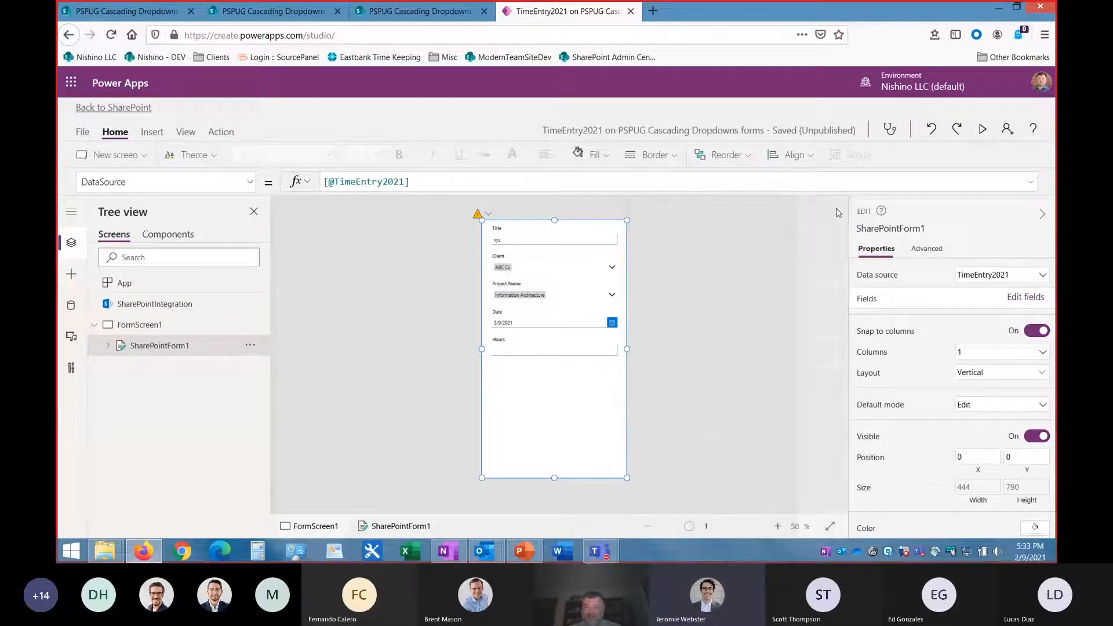
{"action": "left_click", "coordinate": [778, 526]}
{"action": "left_click", "coordinate": [778, 527]}
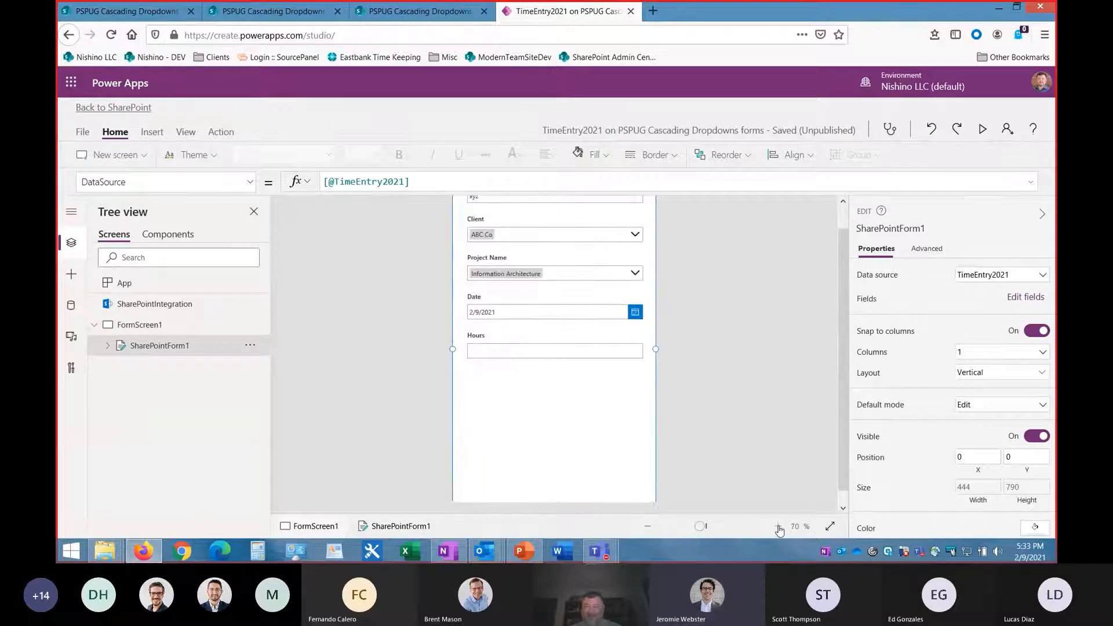
{"action": "left_click", "coordinate": [778, 526]}
{"action": "scroll", "coordinate": [744, 433], "scroll_direction": "up", "scroll_amount": 2}
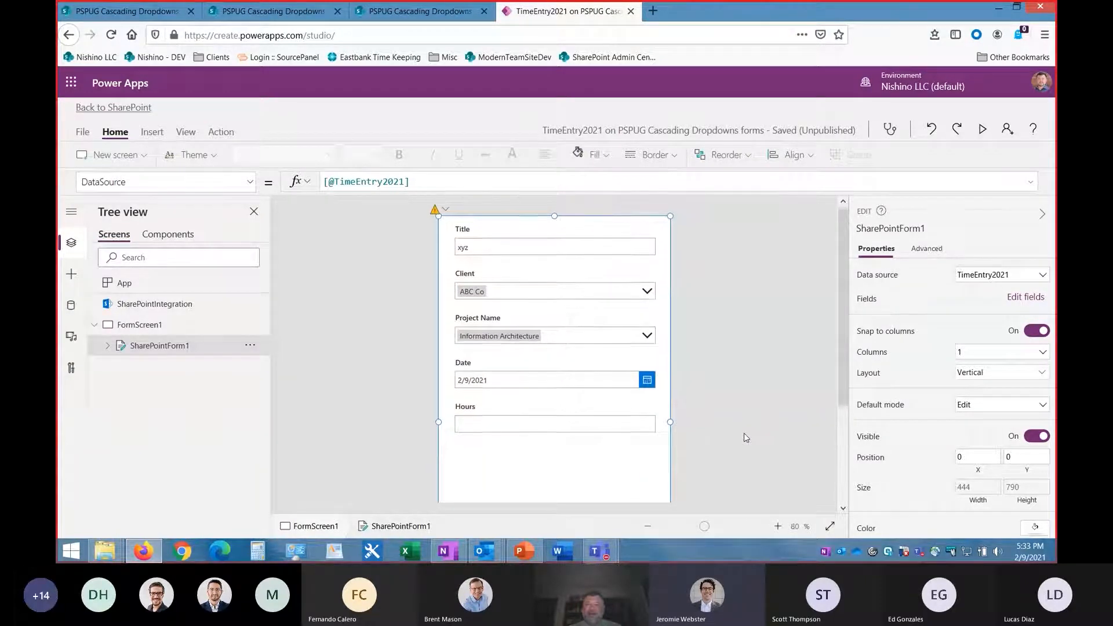
{"action": "left_click", "coordinate": [984, 130]}
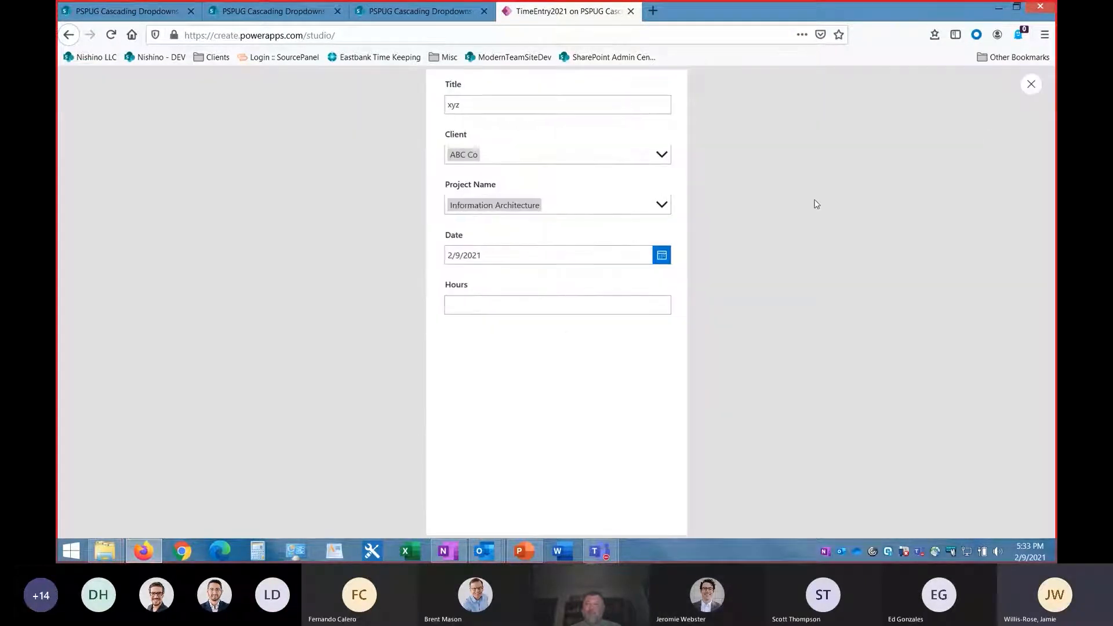
{"action": "left_click", "coordinate": [664, 158]}
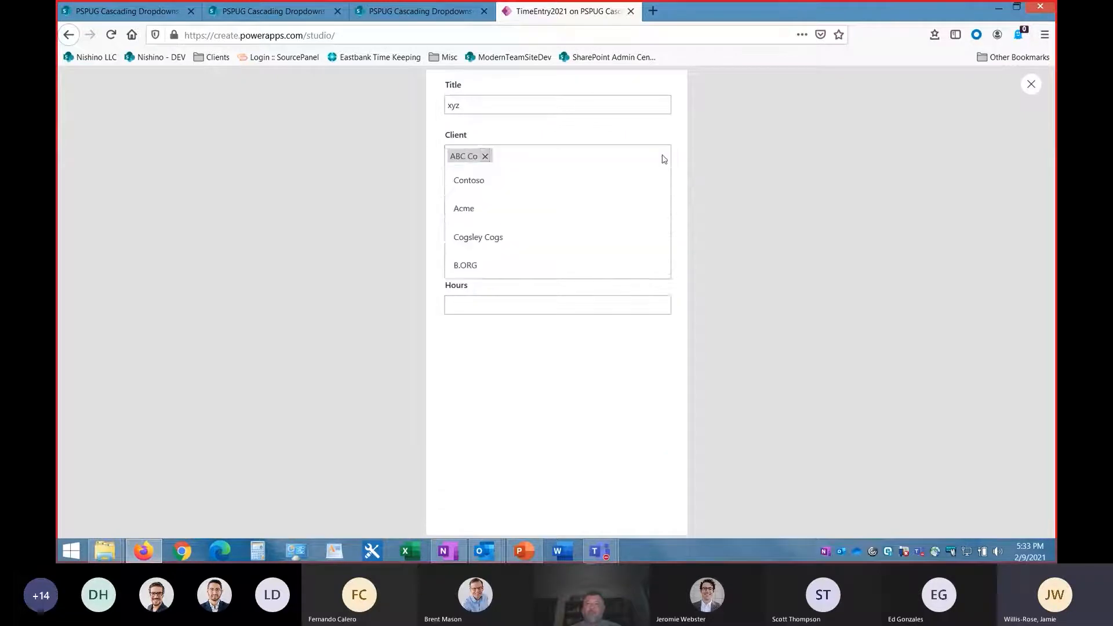
{"action": "left_click", "coordinate": [897, 160]}
{"action": "left_click", "coordinate": [1032, 84]}
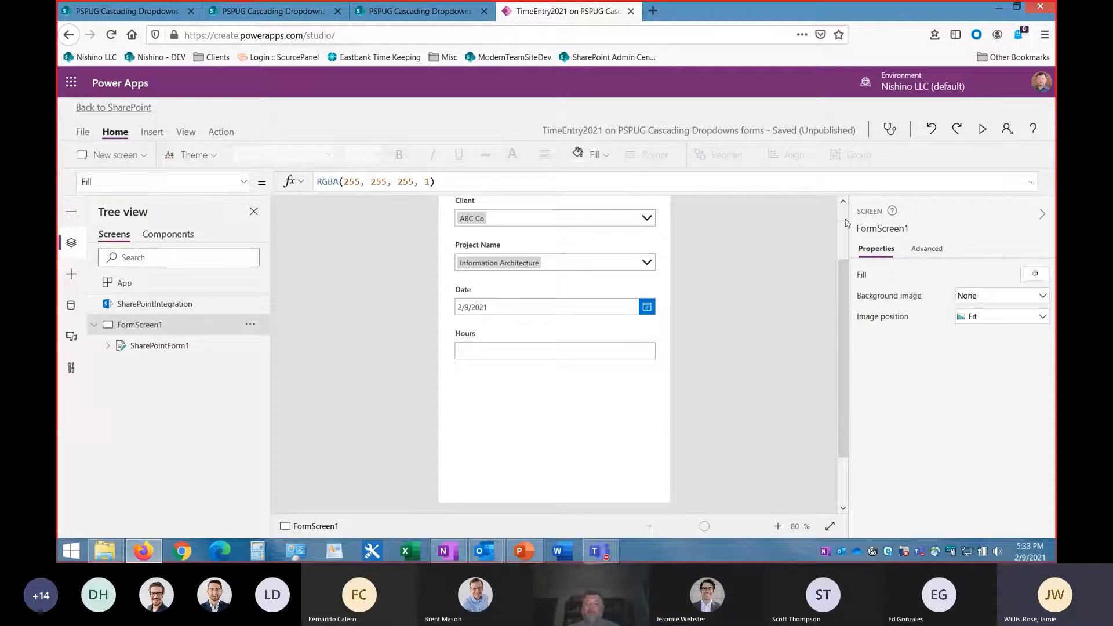
Step: Preview the form again and compare its Client choices with the Active values in the SharePoint Clients list
{"action": "scroll", "coordinate": [845, 221], "scroll_direction": "up", "scroll_amount": 2}
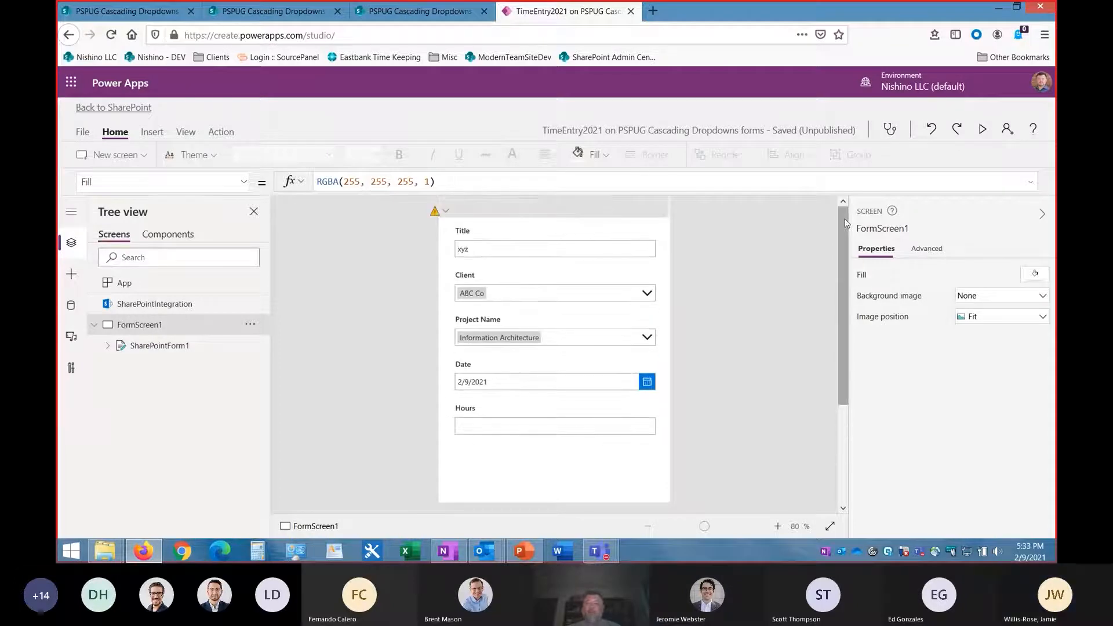
{"action": "left_click", "coordinate": [984, 137]}
{"action": "left_click", "coordinate": [663, 154]}
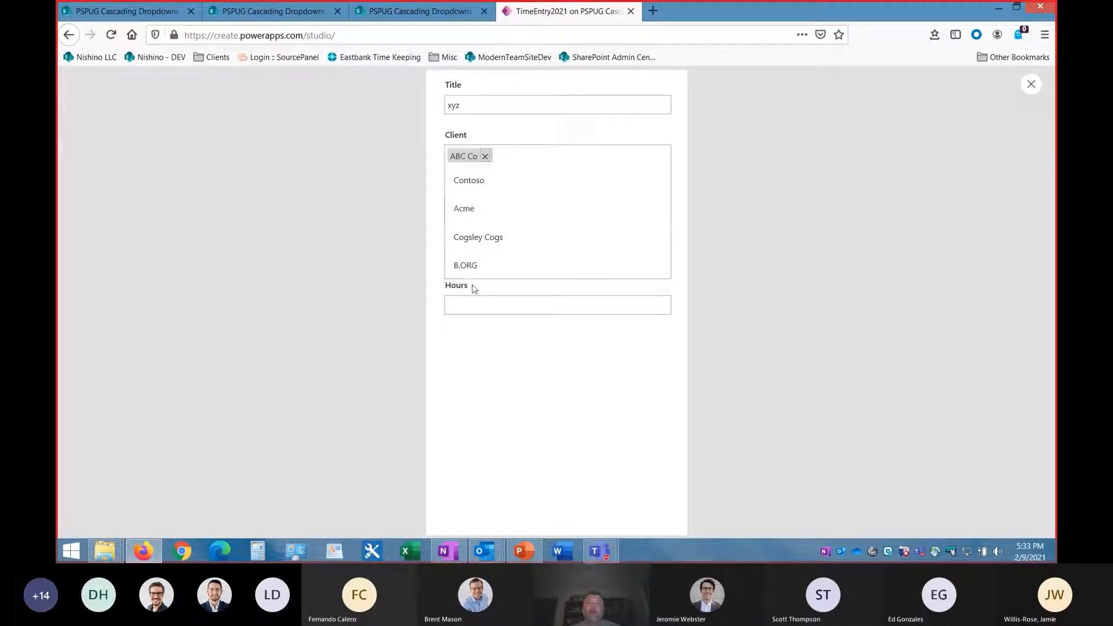
{"action": "left_click", "coordinate": [158, 15]}
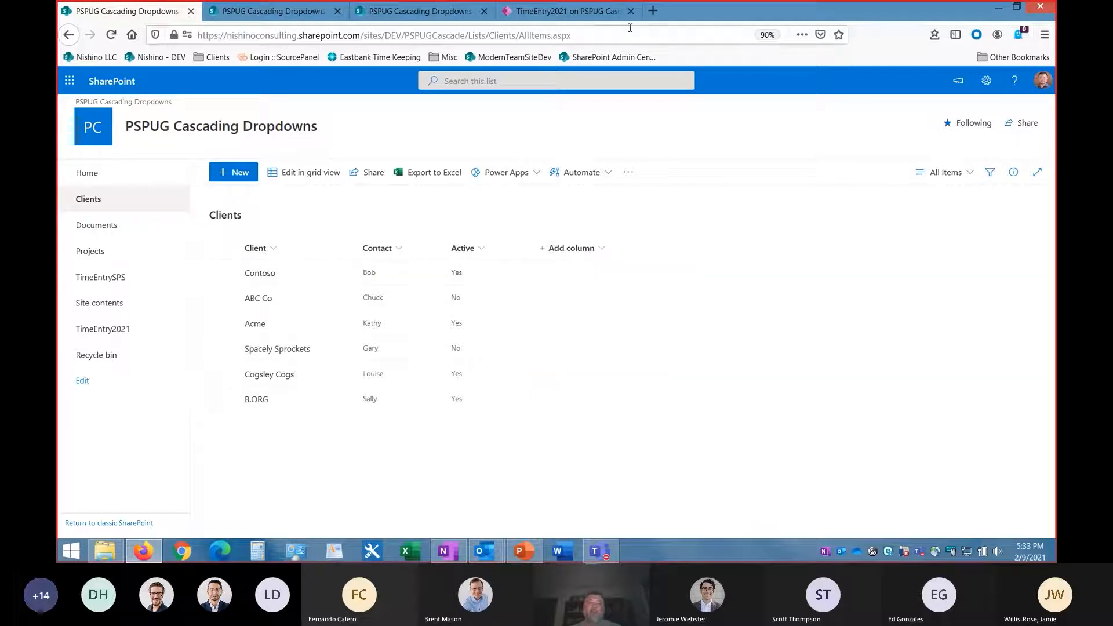
{"action": "left_click", "coordinate": [550, 14]}
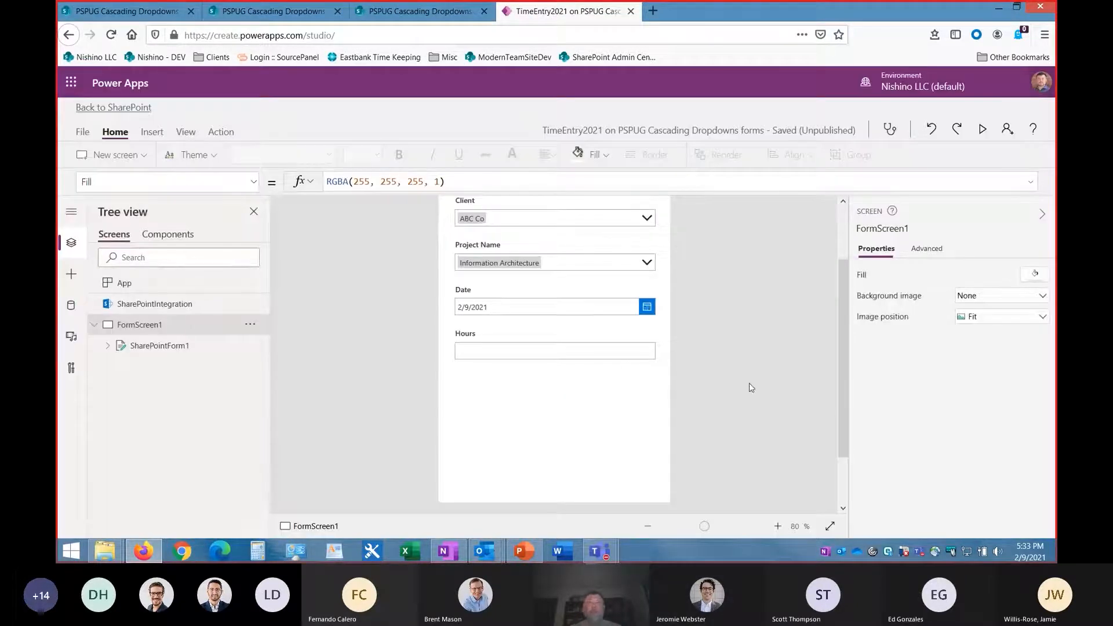
Step: Set the Client combo box's Items formula to Sort(Filter(localClients, Active = true), Title)
{"action": "scroll", "coordinate": [751, 387], "scroll_direction": "up", "scroll_amount": 3}
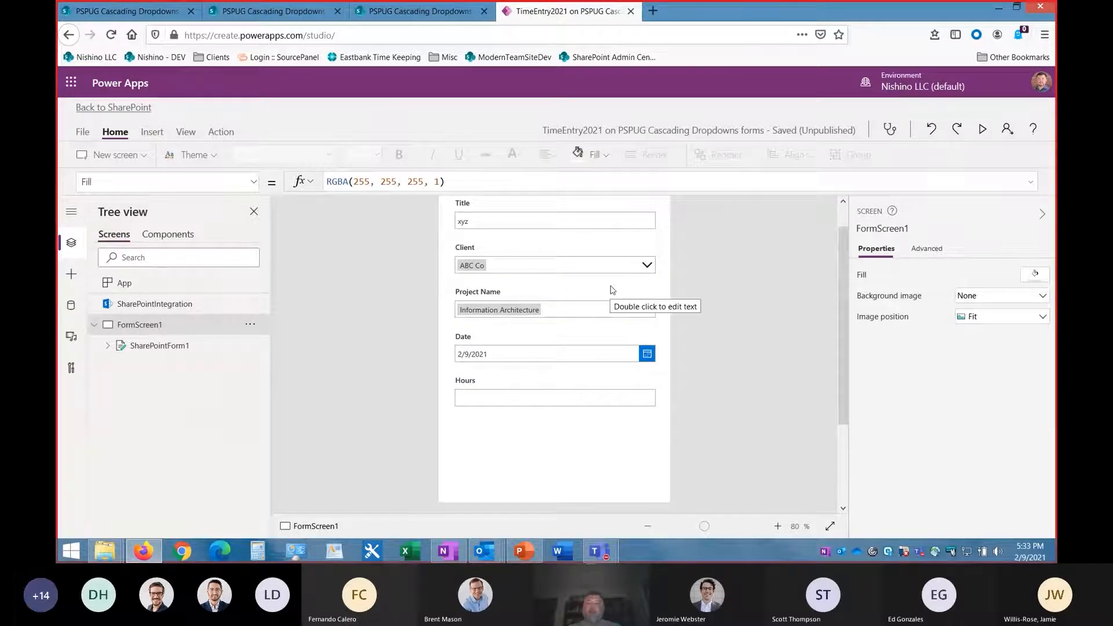
{"action": "scroll", "coordinate": [613, 289], "scroll_direction": "up", "scroll_amount": 1}
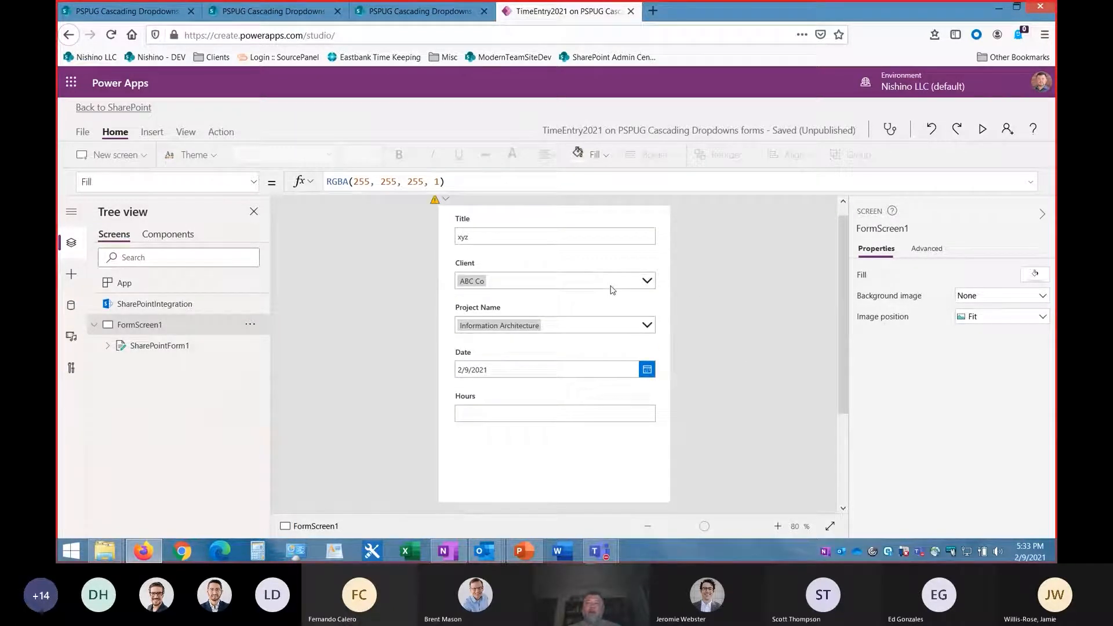
{"action": "left_click", "coordinate": [546, 326]}
{"action": "left_click", "coordinate": [546, 326]}
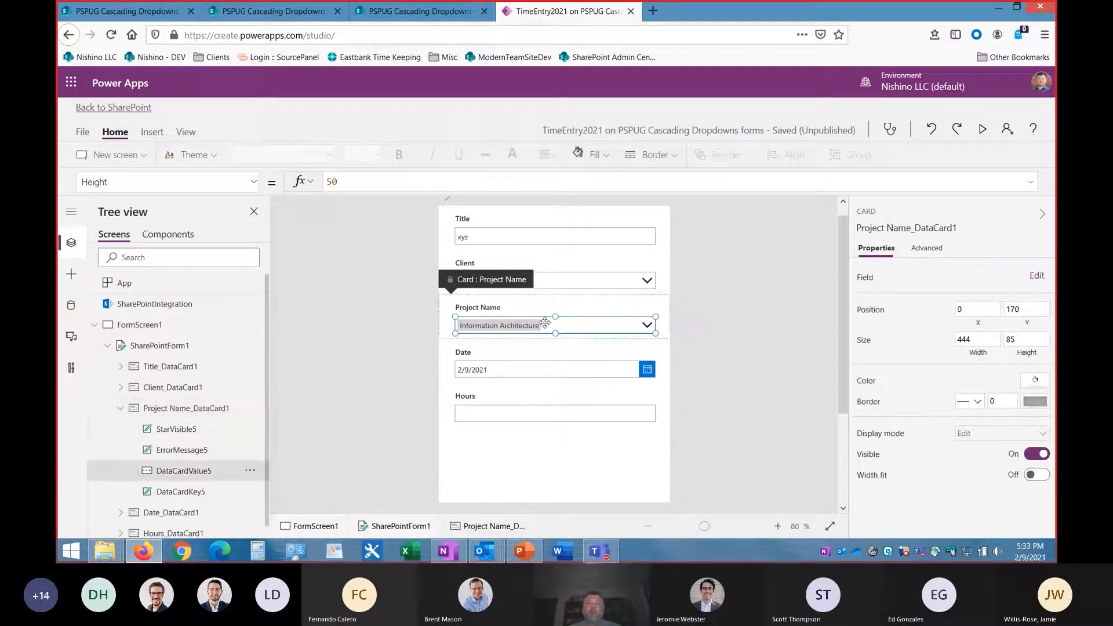
{"action": "left_click", "coordinate": [535, 282]}
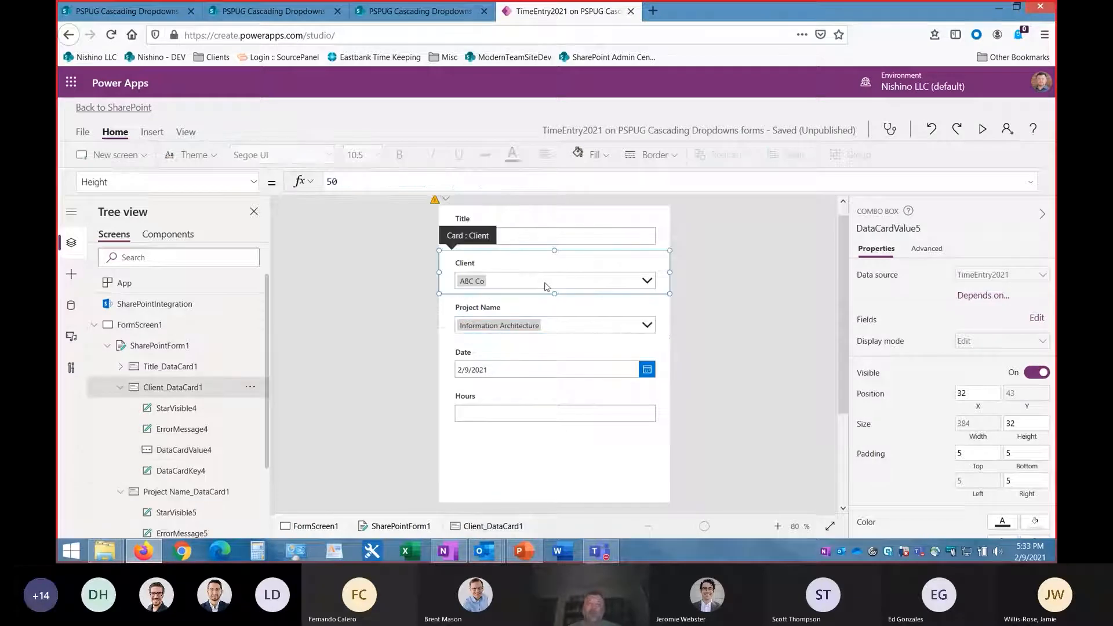
{"action": "left_click", "coordinate": [548, 281]}
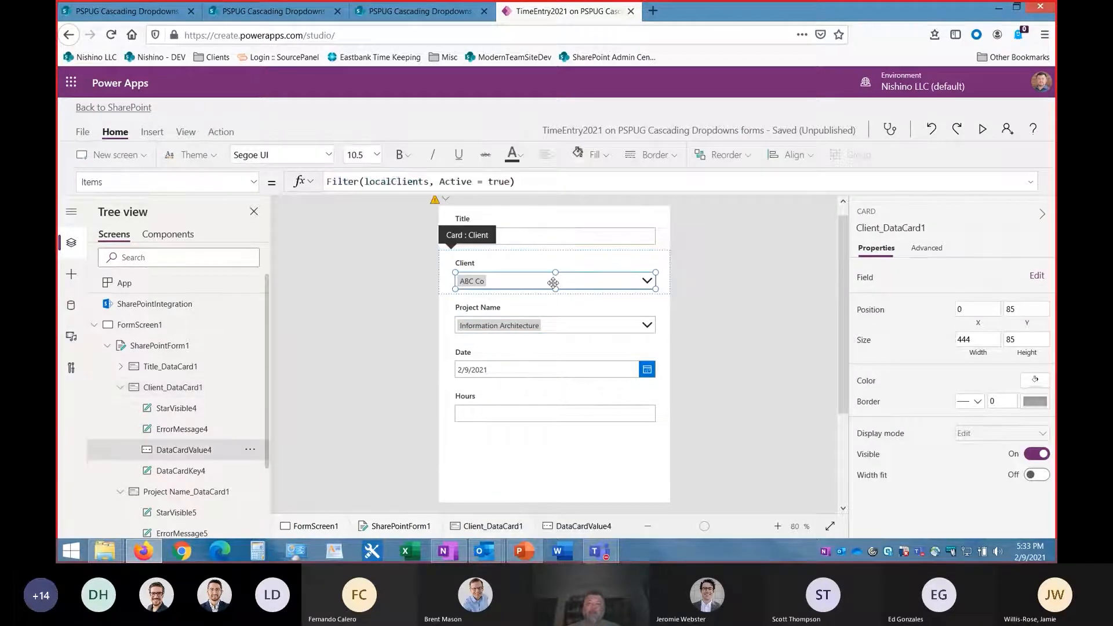
{"action": "left_click", "coordinate": [342, 179]}
{"action": "key", "text": "Home"}
{"action": "type", "text": "Sort("}
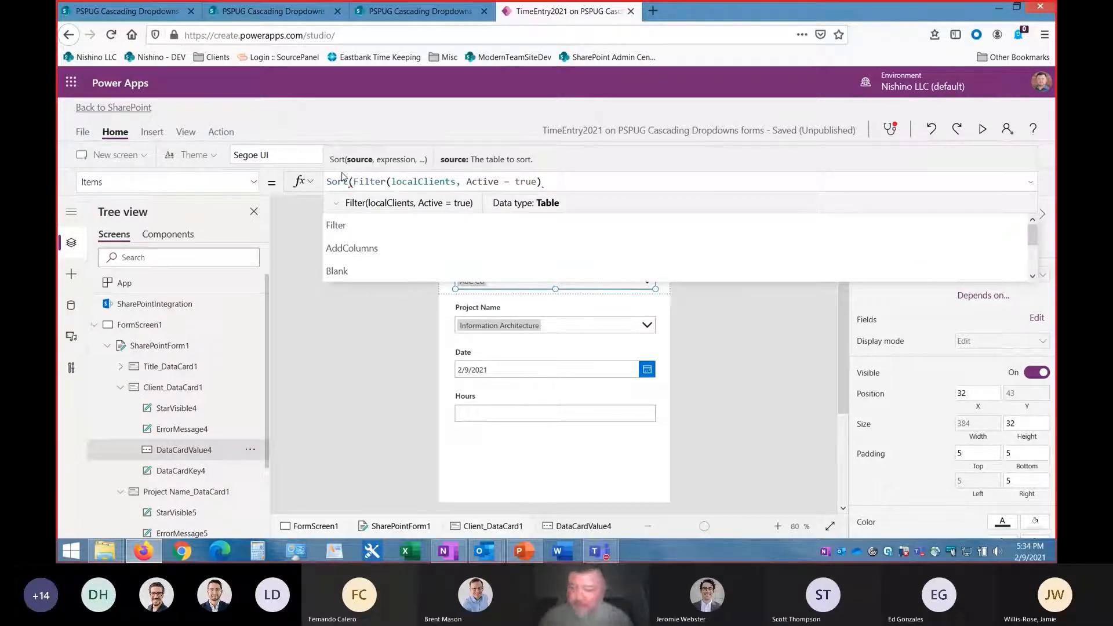
{"action": "key", "text": "End"}
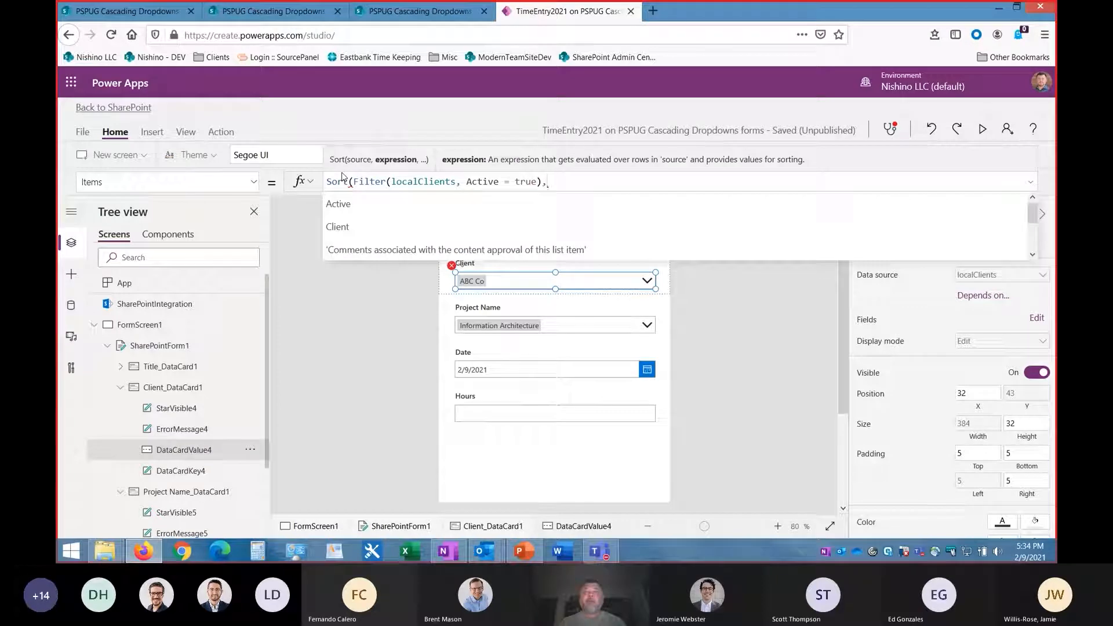
{"action": "type", "text": ", Titl"}
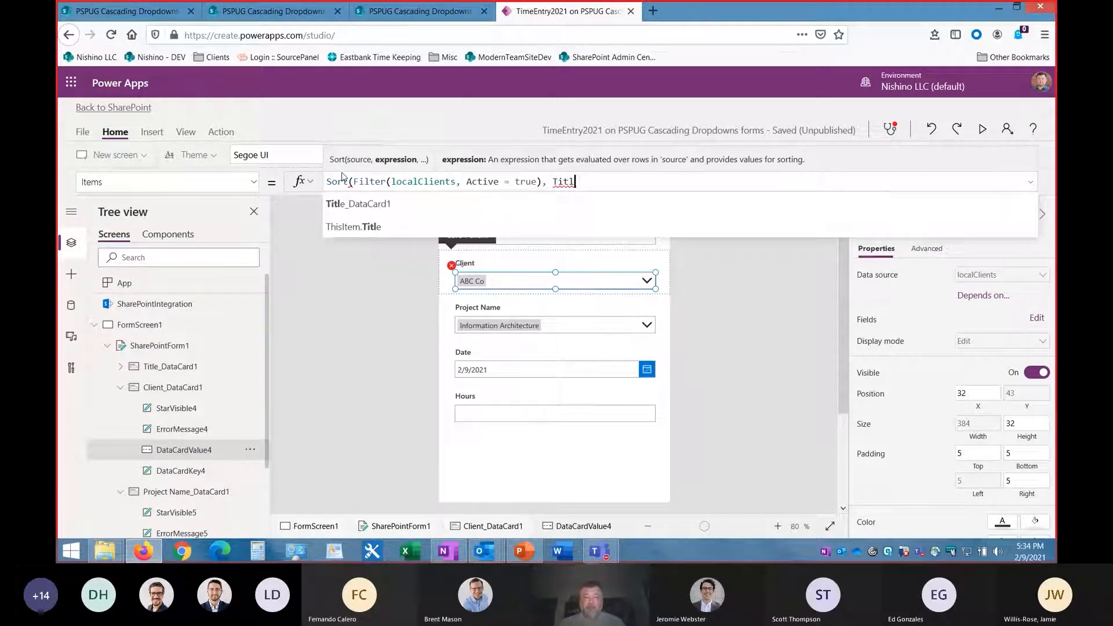
{"action": "key", "text": "BackSpace"}
{"action": "key", "text": "BackSpace"}
{"action": "key", "text": "BackSpace"}
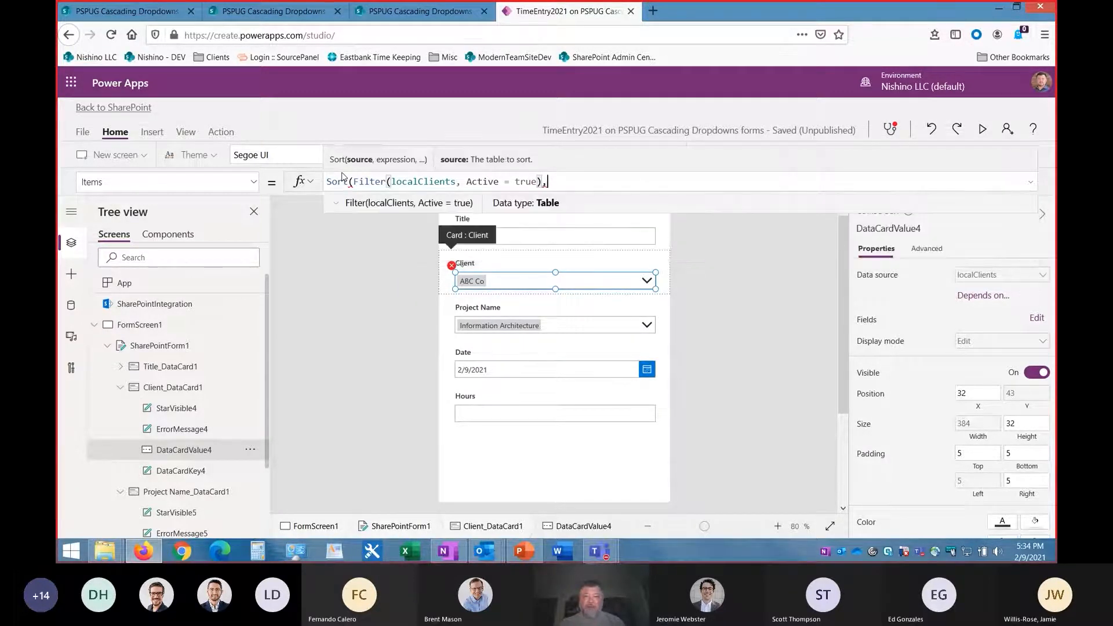
{"action": "type", "text": "Title"}
{"action": "key", "text": "BackSpace"}
{"action": "key", "text": "BackSpace"}
{"action": "key", "text": "BackSpace"}
{"action": "key", "text": "BackSpace"}
{"action": "key", "text": "BackSpace"}
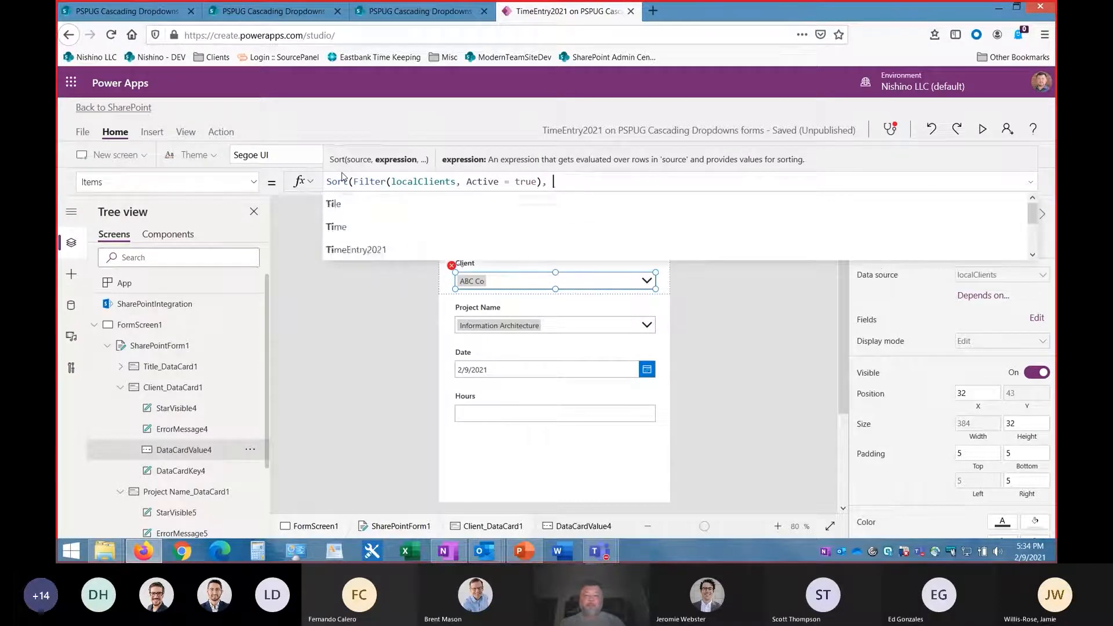
{"action": "type", "text": "Title)"}
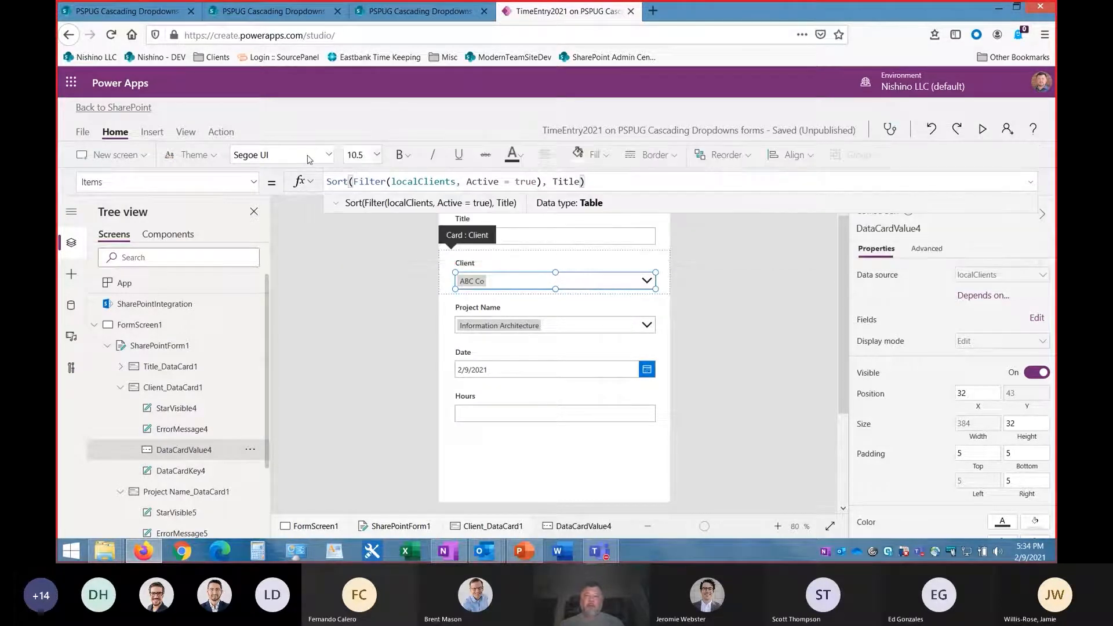
Step: Preview the form to check the order of the Client choices, and end the preview
{"action": "left_click", "coordinate": [980, 134]}
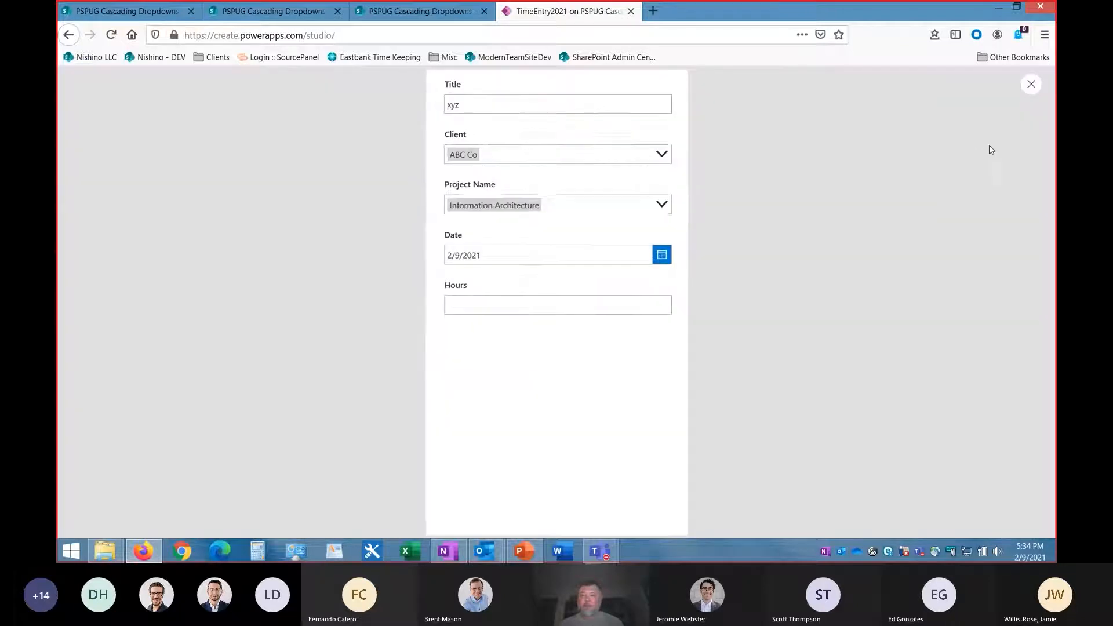
{"action": "left_click", "coordinate": [663, 157]}
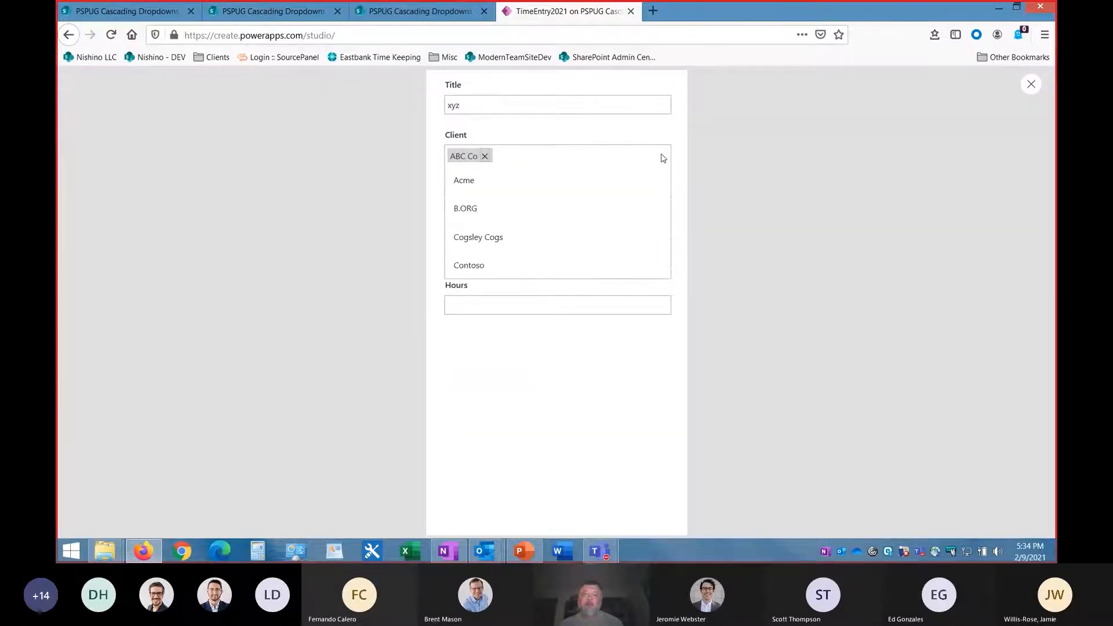
{"action": "left_click", "coordinate": [966, 167]}
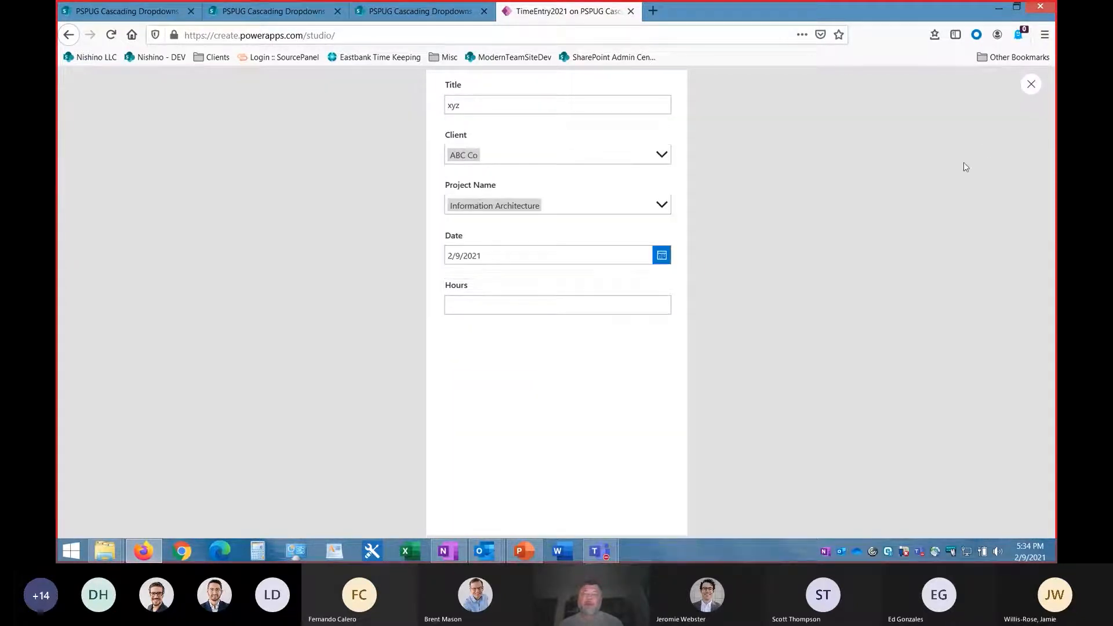
{"action": "left_click", "coordinate": [1032, 85]}
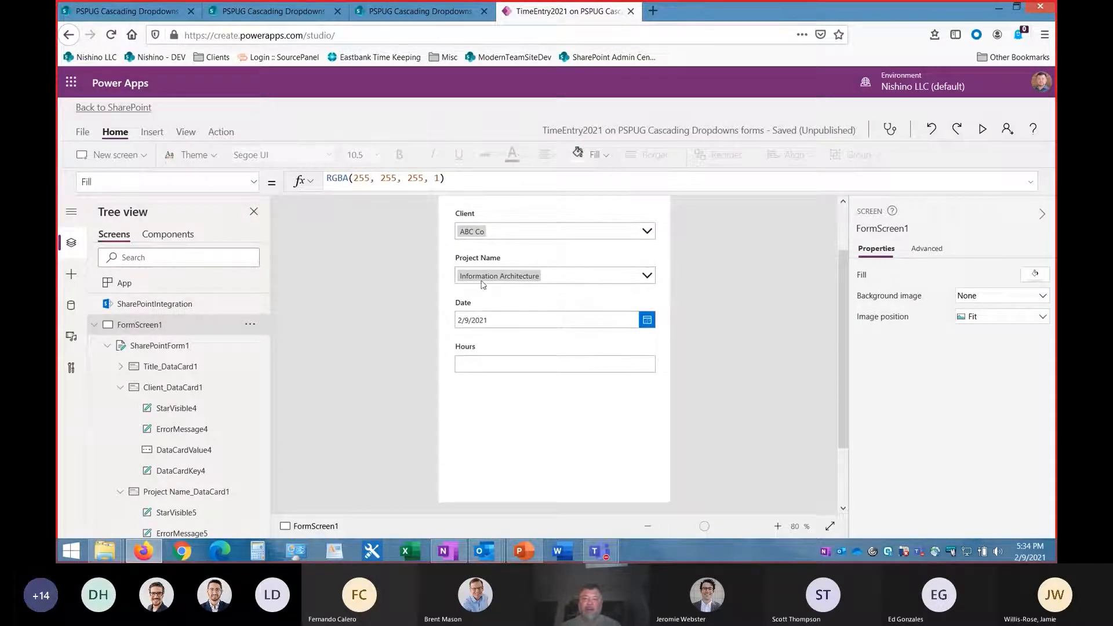
Step: Select the Project Name combo box and show its advanced properties
{"action": "left_click", "coordinate": [539, 274]}
{"action": "left_click", "coordinate": [539, 274]}
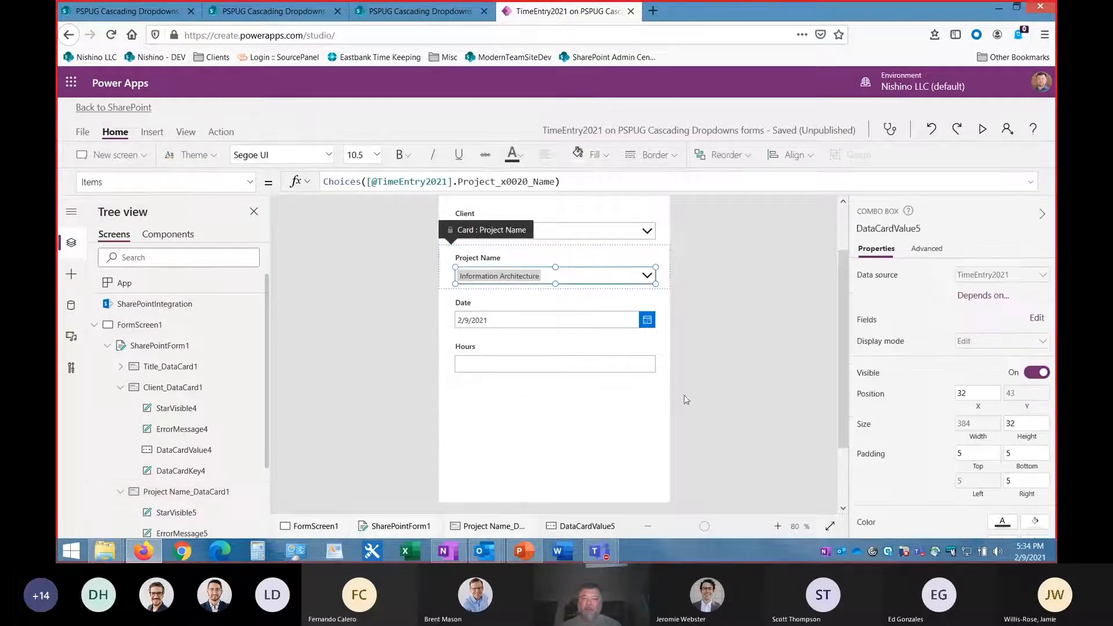
{"action": "left_click", "coordinate": [778, 527]}
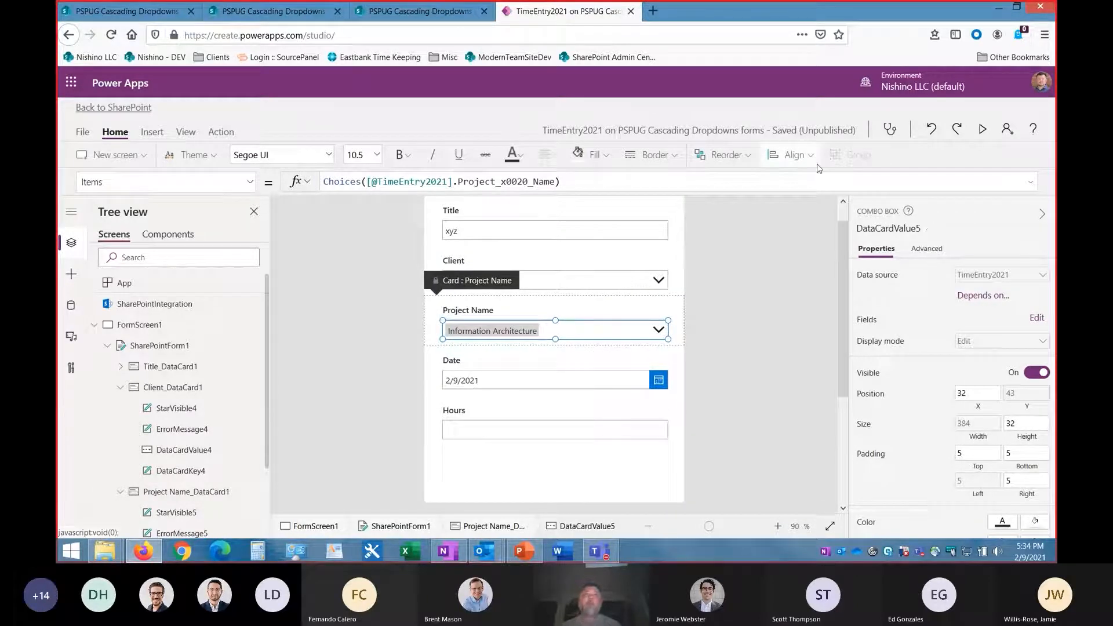
{"action": "left_click", "coordinate": [928, 249]}
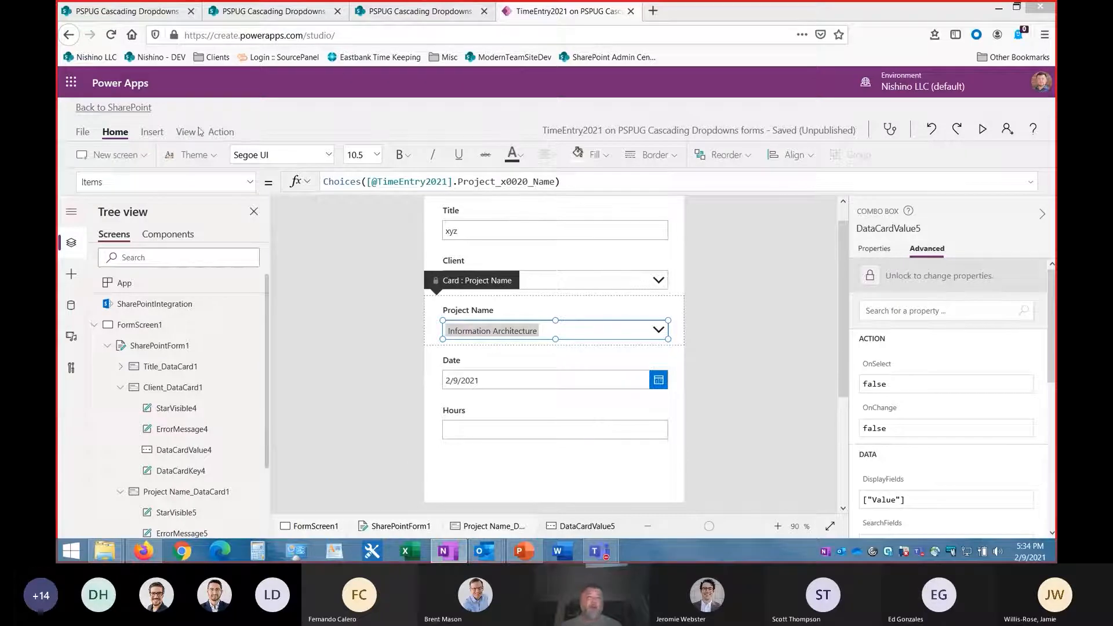
Step: Save the TimeEntry2021 form, publish it to SharePoint, and return to the form editor
{"action": "left_click", "coordinate": [82, 131]}
{"action": "left_click", "coordinate": [202, 330]}
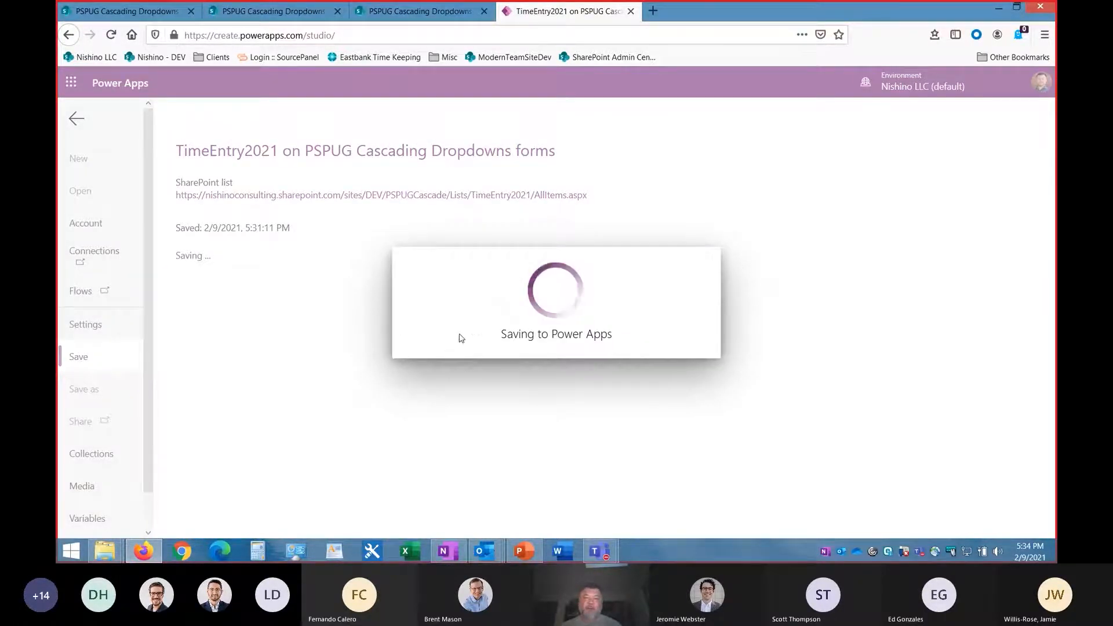
{"action": "left_click", "coordinate": [225, 322]}
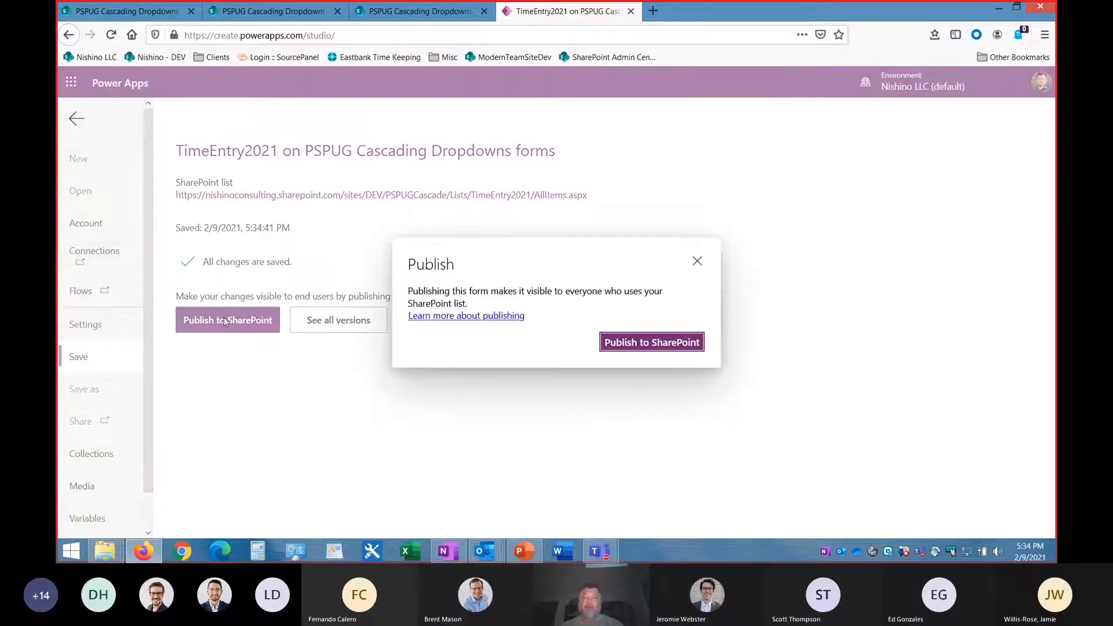
{"action": "left_click", "coordinate": [702, 342]}
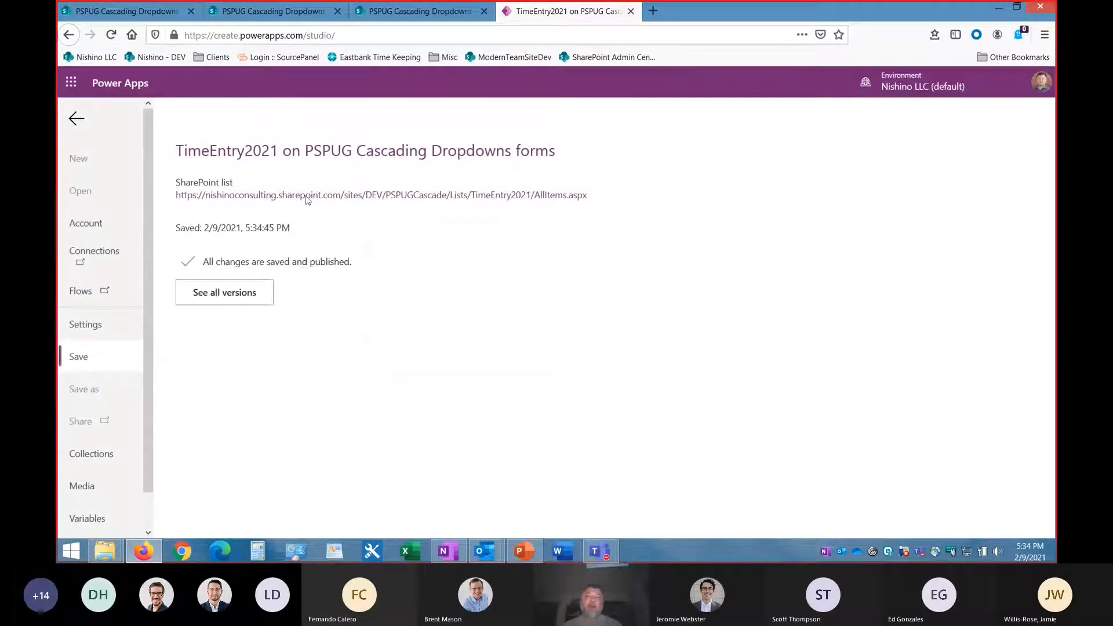
{"action": "left_click", "coordinate": [75, 118]}
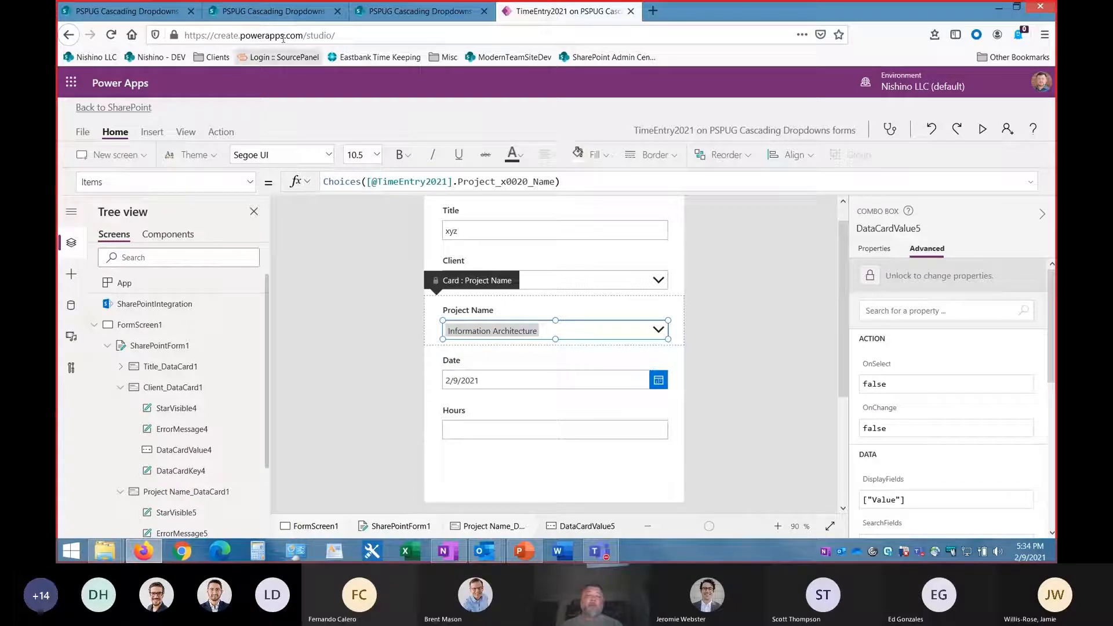
Step: Reload the TimeEntry2021 list in SharePoint, check the Client and Project Name choices in a new item form, and close the form
{"action": "left_click", "coordinate": [419, 11]}
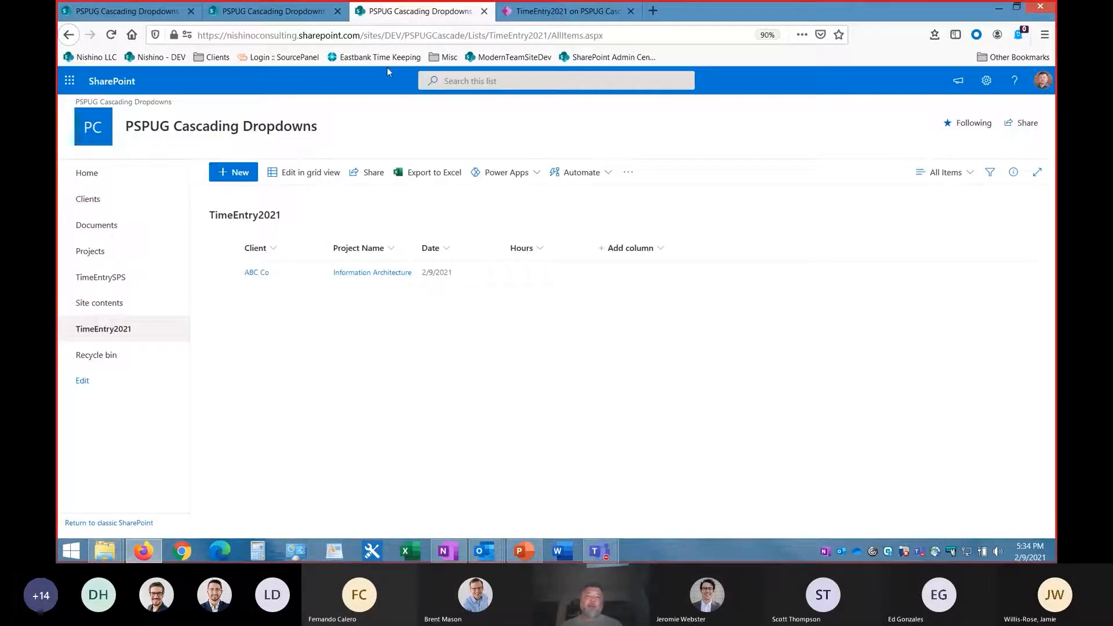
{"action": "left_click", "coordinate": [111, 35]}
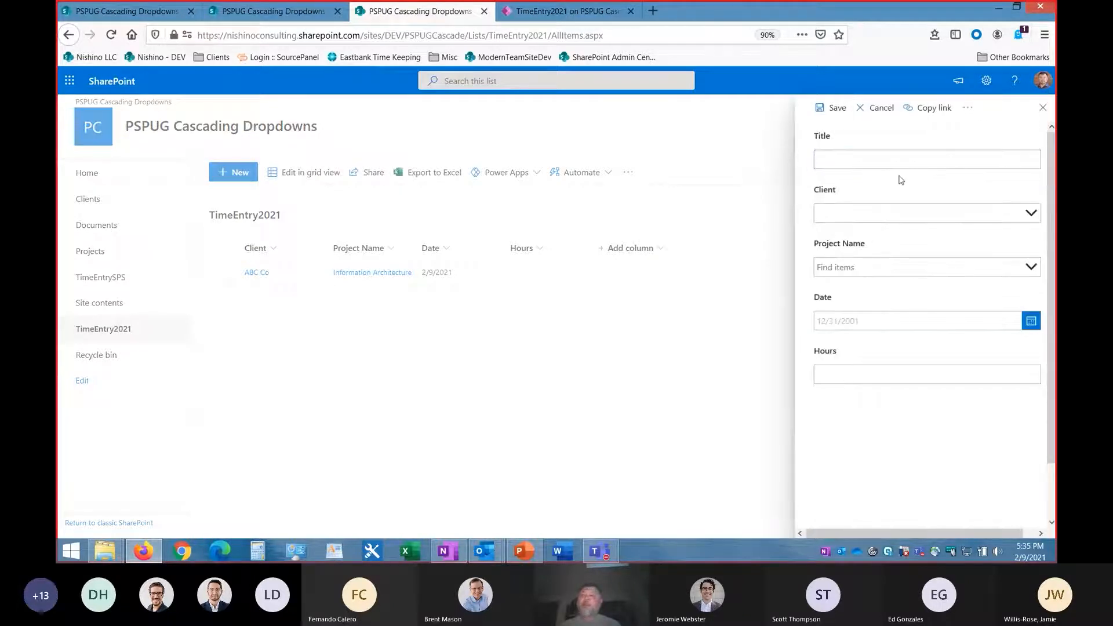
{"action": "left_click", "coordinate": [1033, 214]}
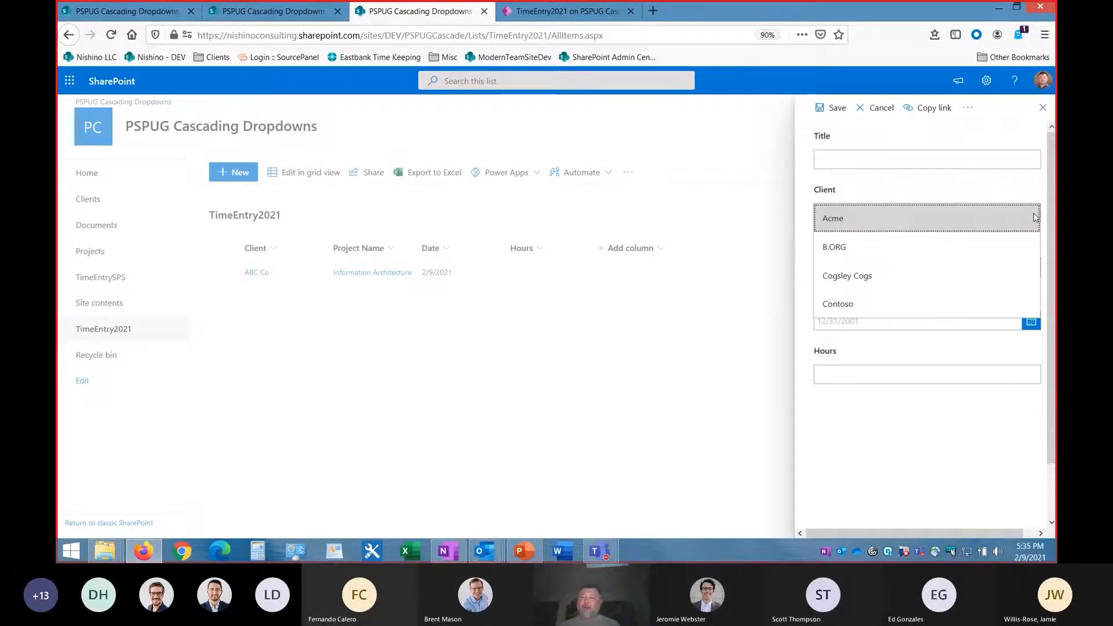
{"action": "left_click", "coordinate": [1002, 188]}
{"action": "left_click", "coordinate": [1027, 269]}
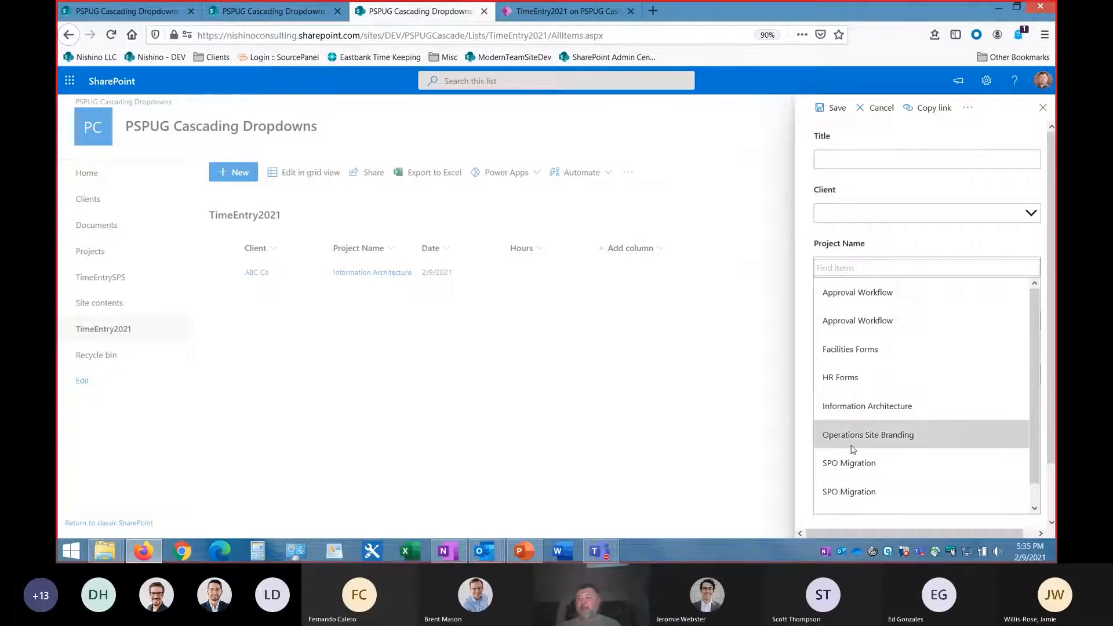
{"action": "left_click", "coordinate": [889, 119]}
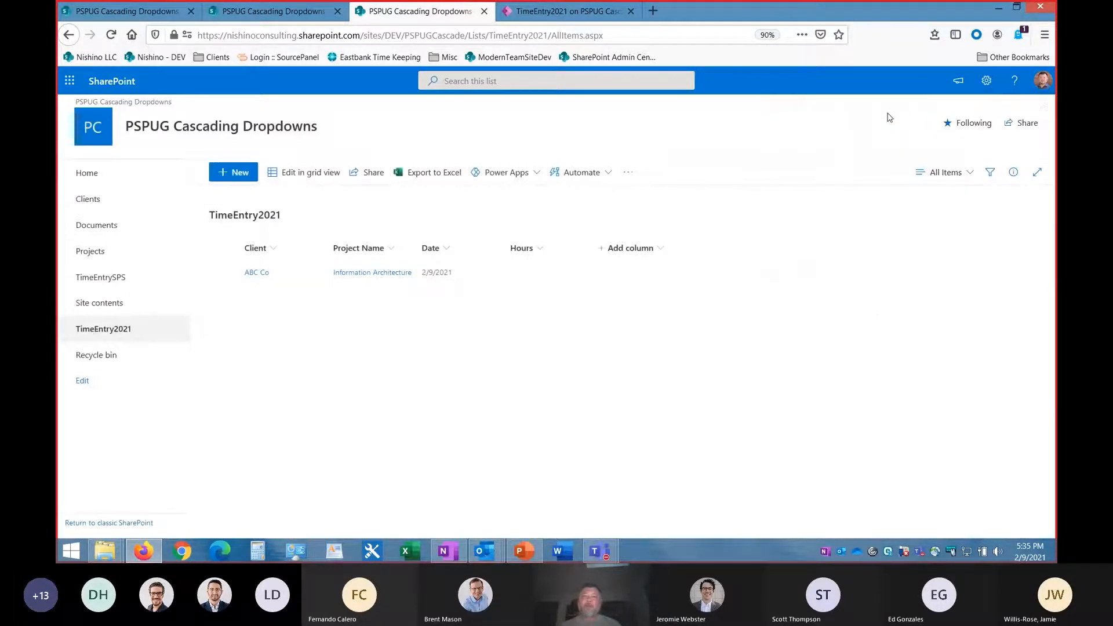
Step: Switch back to Power Apps and unlock the Project Name card so its properties can be changed
{"action": "left_click", "coordinate": [530, 11]}
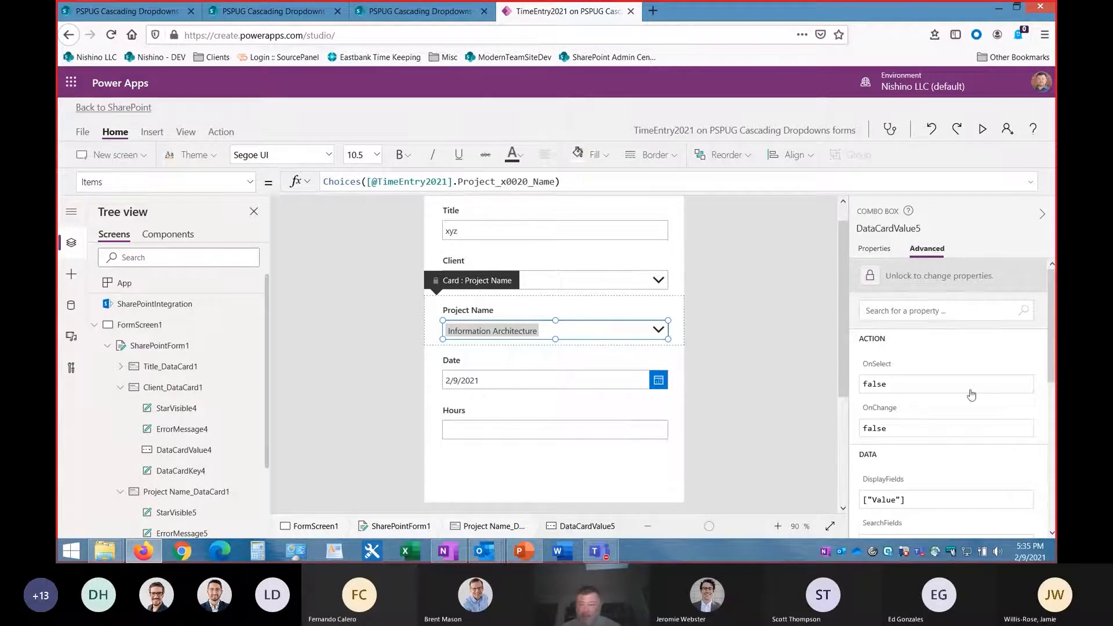
{"action": "left_click", "coordinate": [941, 280]}
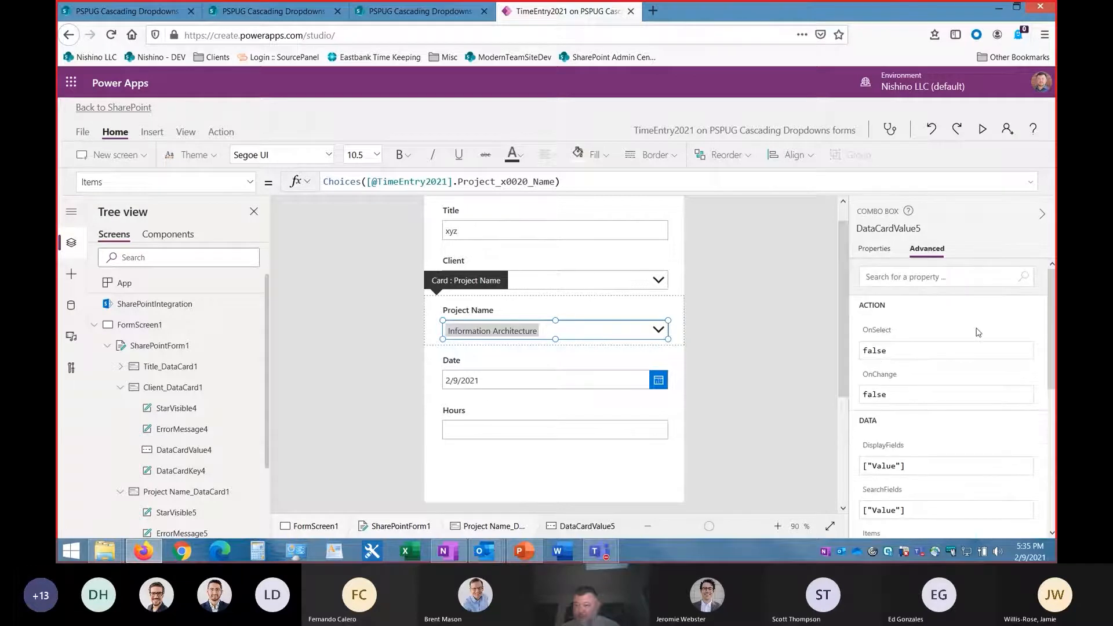
{"action": "scroll", "coordinate": [984, 353], "scroll_direction": "down", "scroll_amount": 3}
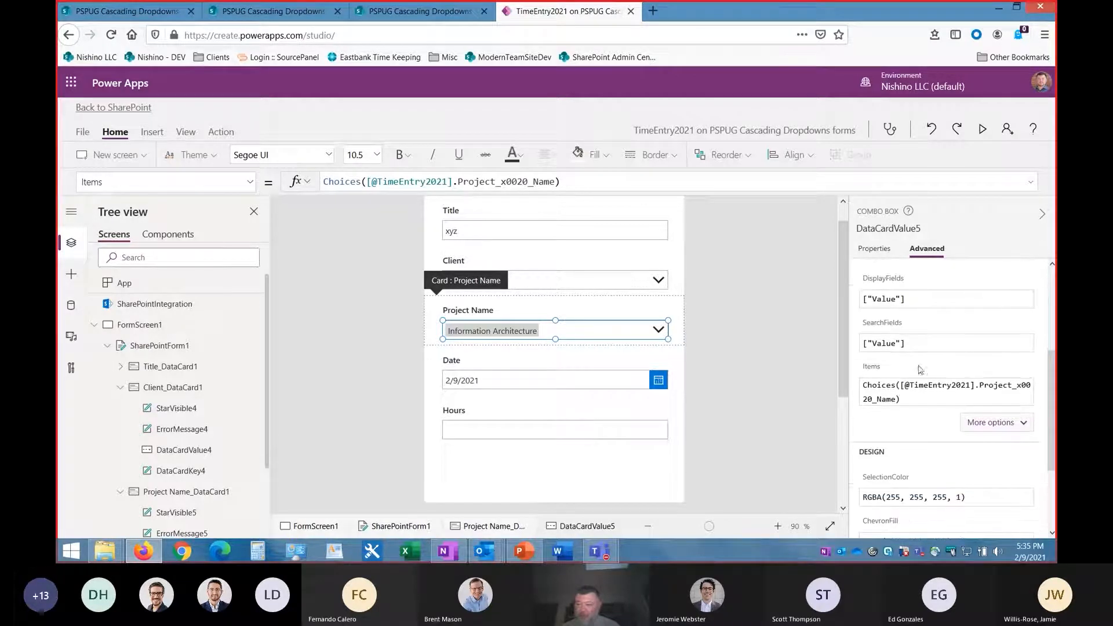
Step: Replace the Project Name combo box's Items formula with the opening Filter(localProjects, consulting the SharePoint Projects list
{"action": "left_click", "coordinate": [876, 387]}
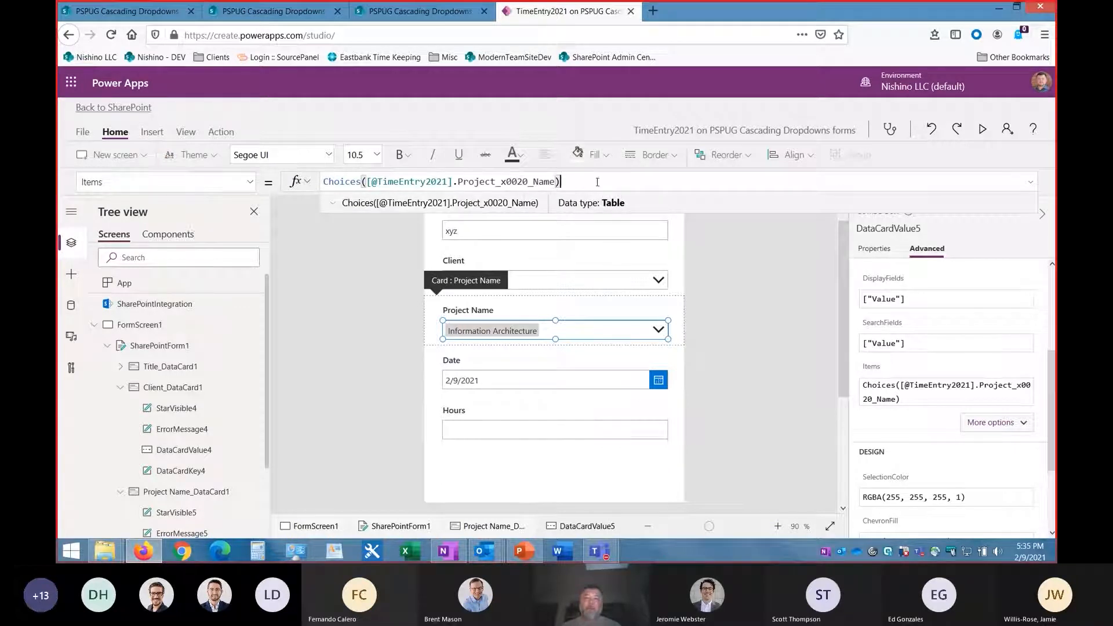
{"action": "key", "text": "ctrl+a"}
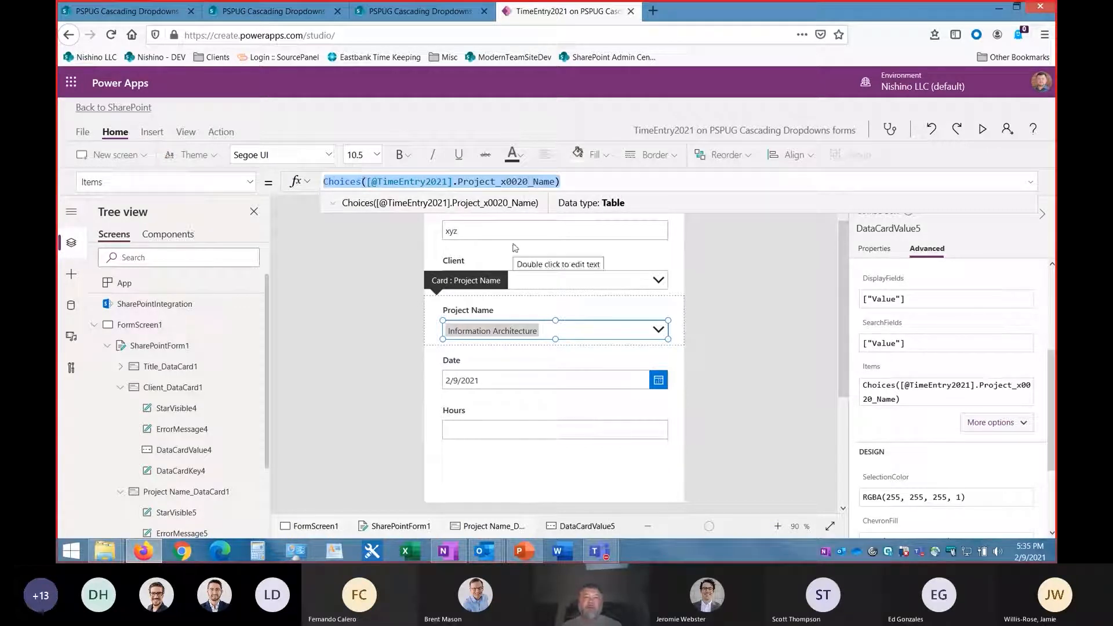
{"action": "type", "text": "Filter("}
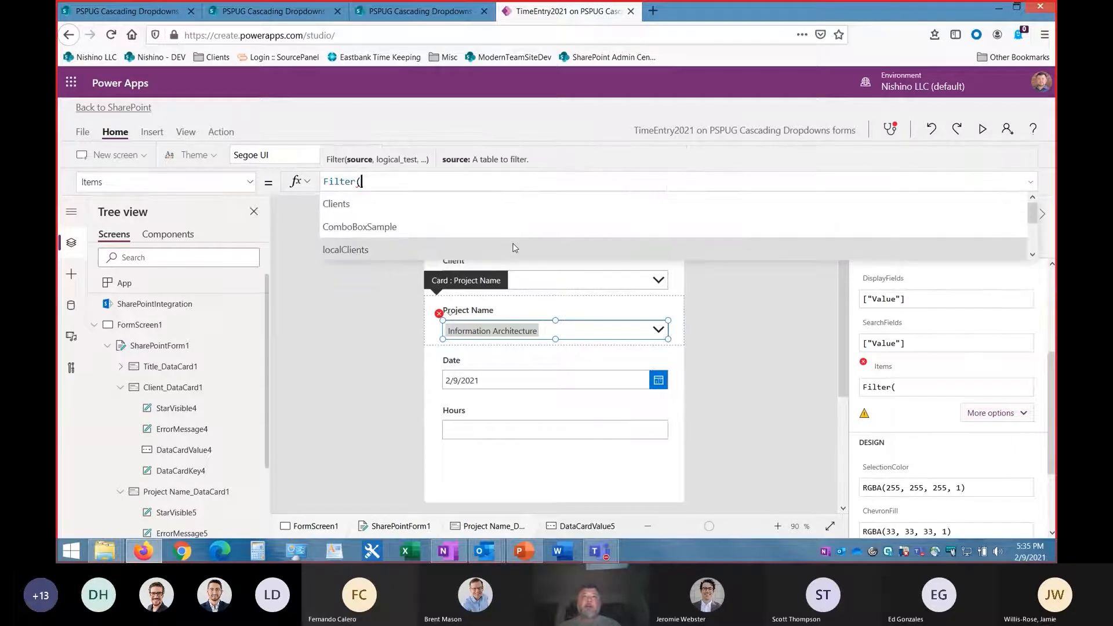
{"action": "type", "text": "local"}
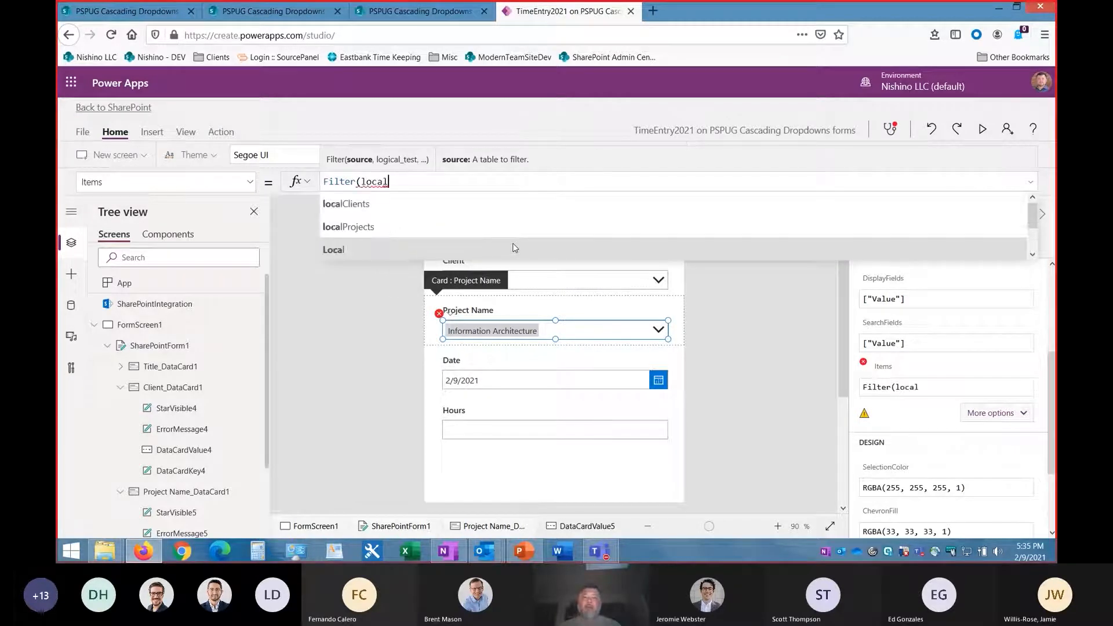
{"action": "type", "text": "Projects"}
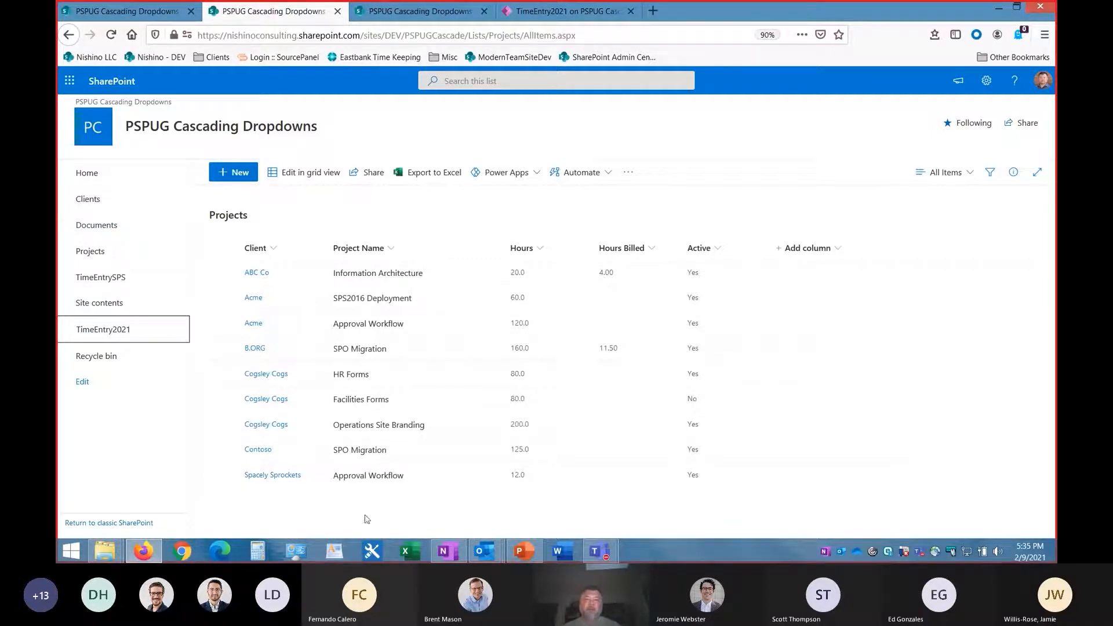
{"action": "left_click", "coordinate": [554, 11]}
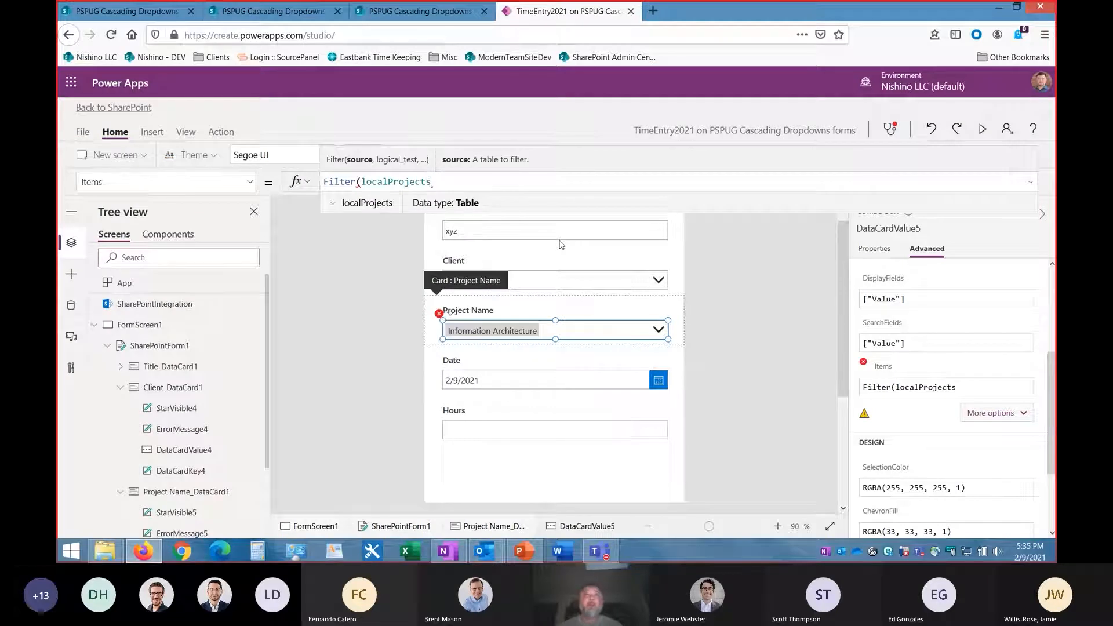
Step: Extend the Items formula with the condition Client.Value =, consulting the Client column in the SharePoint Projects list
{"action": "type", "text": ", C"}
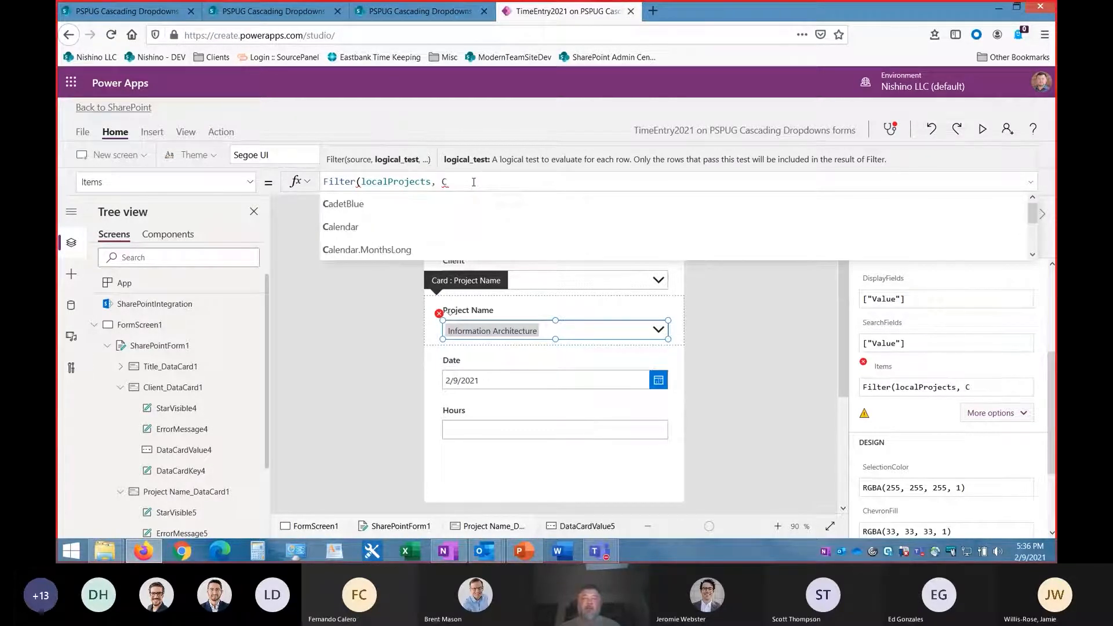
{"action": "type", "text": "lie"}
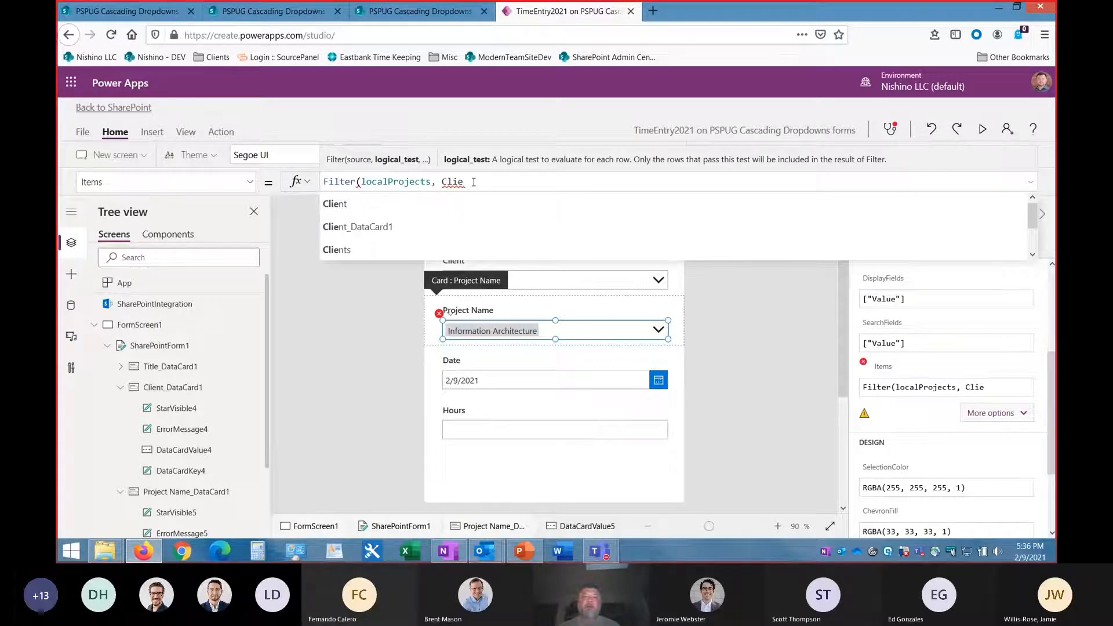
{"action": "type", "text": "nt.v"}
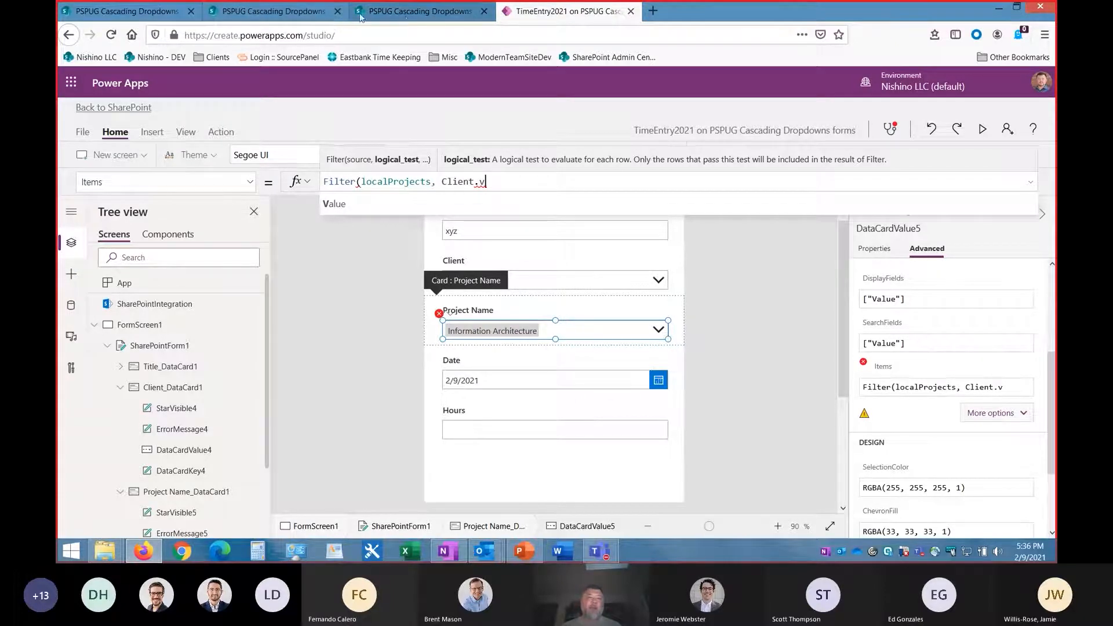
{"action": "left_click", "coordinate": [299, 12]}
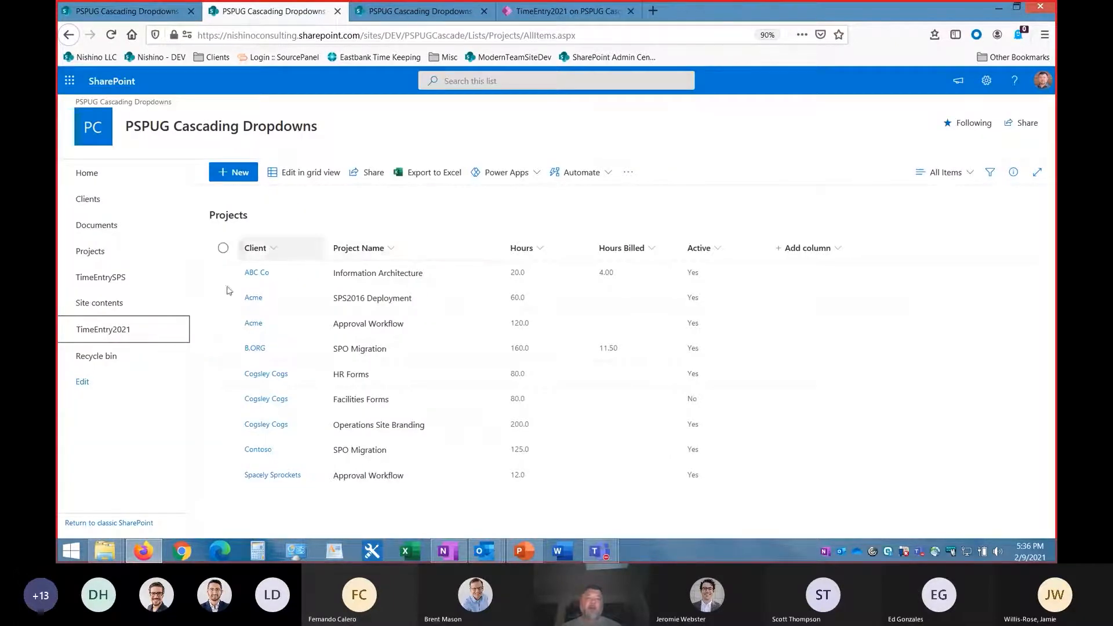
{"action": "left_click", "coordinate": [535, 11]}
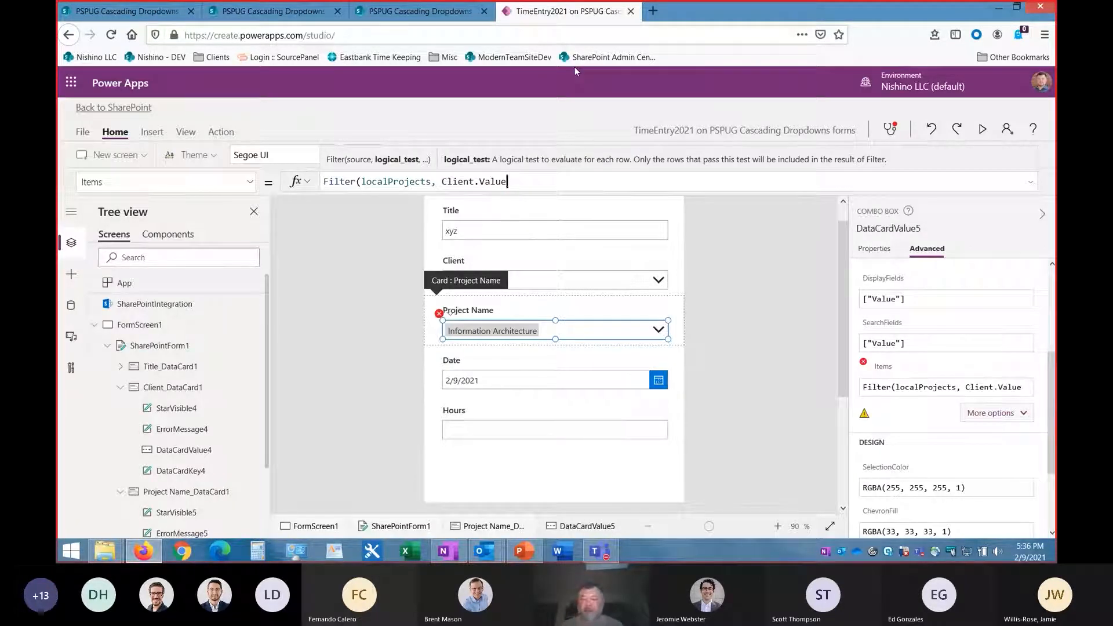
{"action": "type", "text": "="}
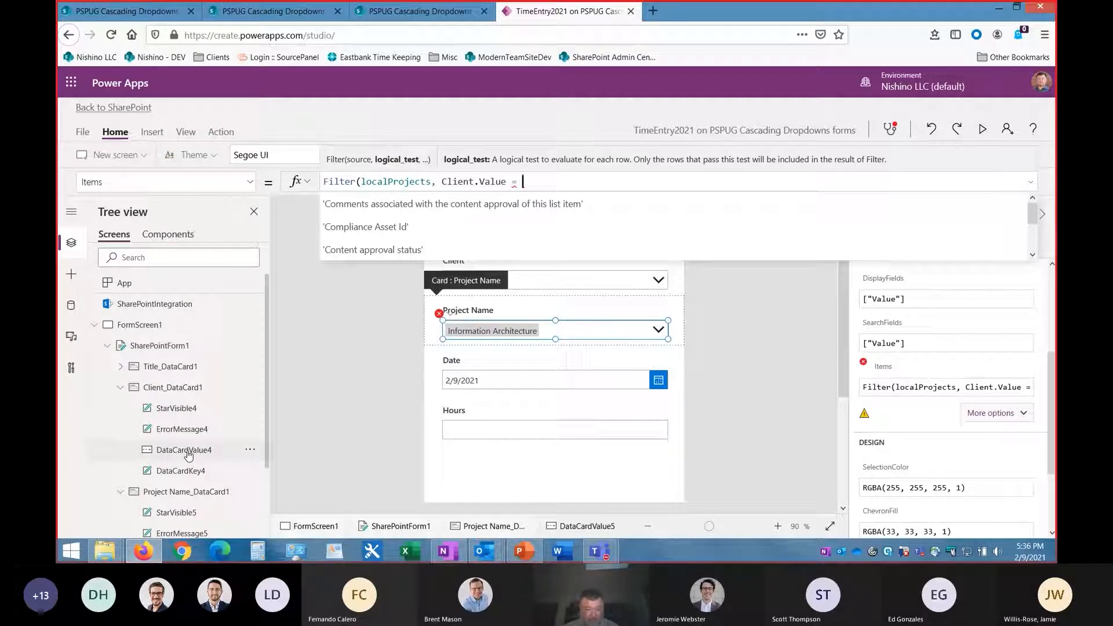
Step: Complete the Items formula as Filter(localProjects, Client.Value = DataCardValue4.Selected.Title)
{"action": "type", "text": "datacardv"}
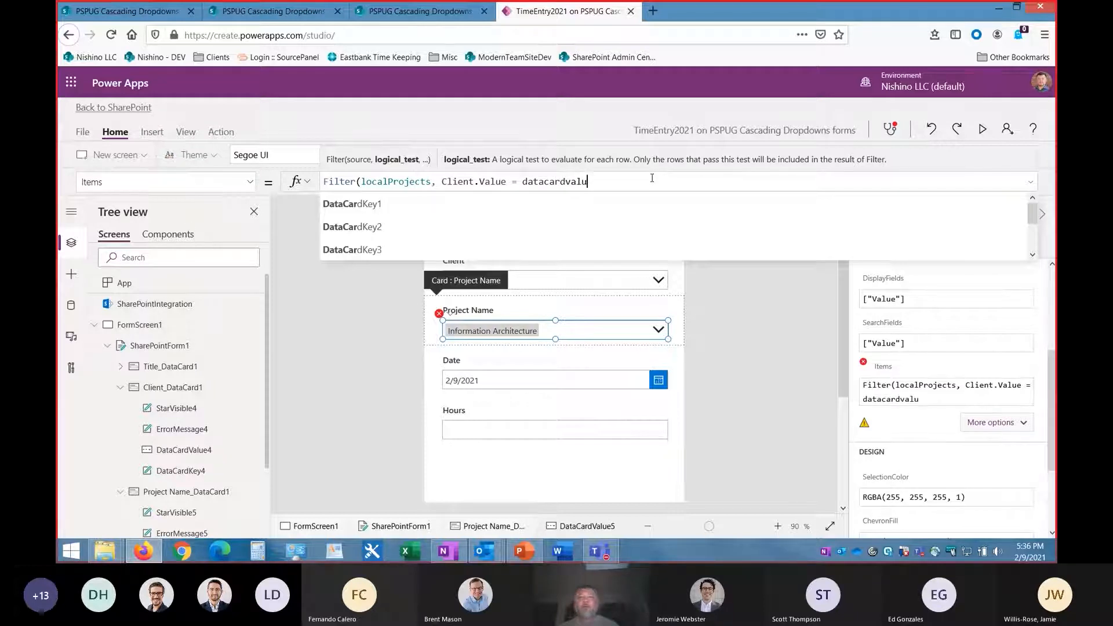
{"action": "type", "text": "alu"}
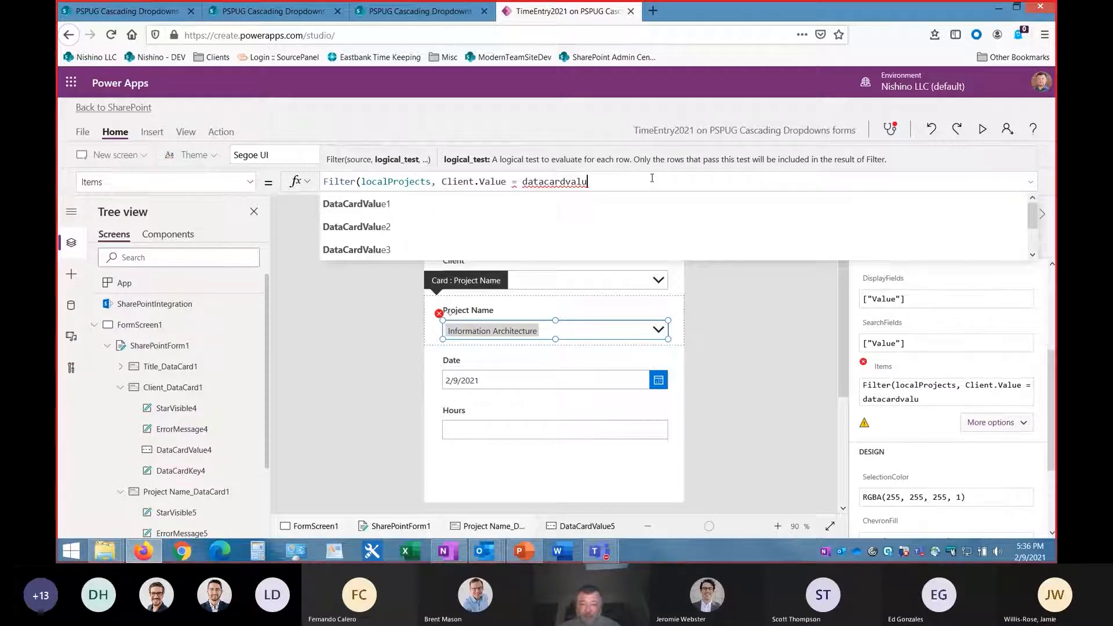
{"action": "type", "text": "e4"}
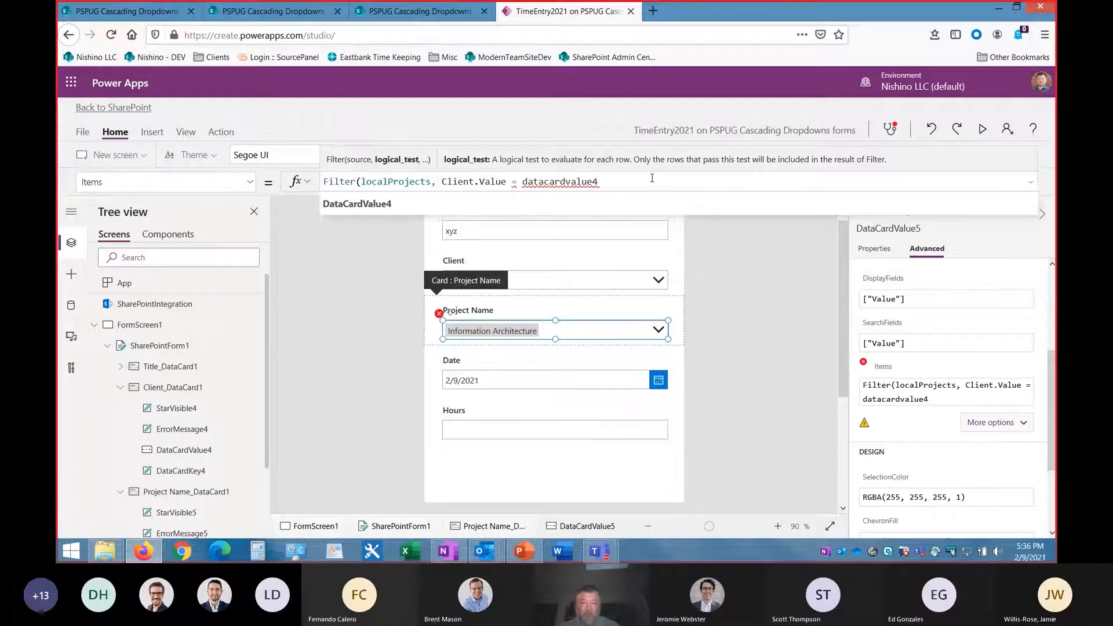
{"action": "left_click", "coordinate": [406, 204]}
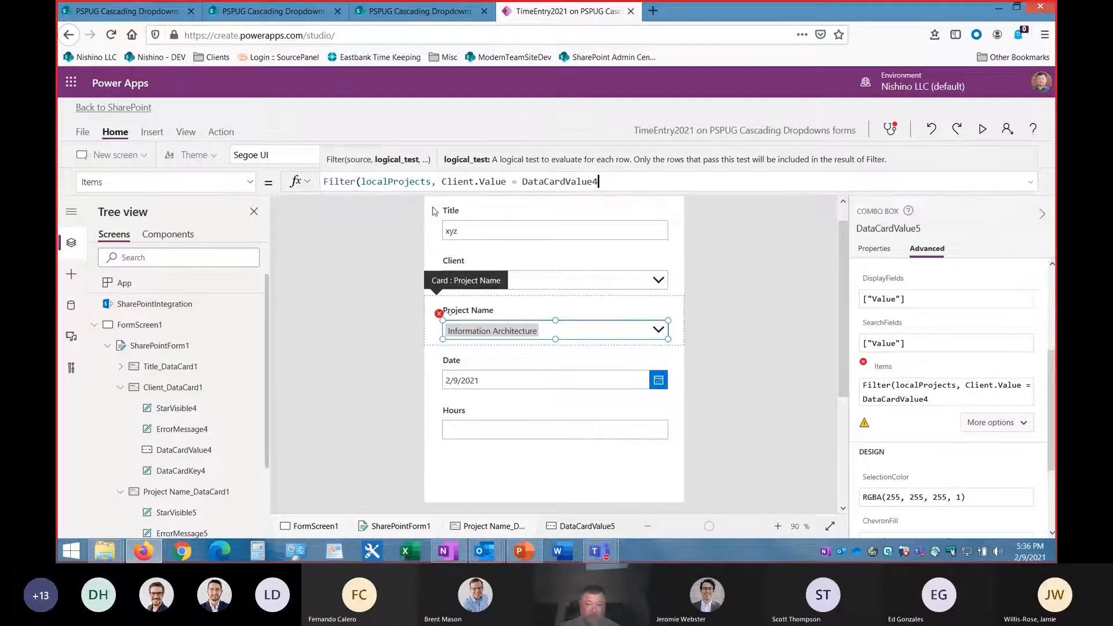
{"action": "type", "text": "."}
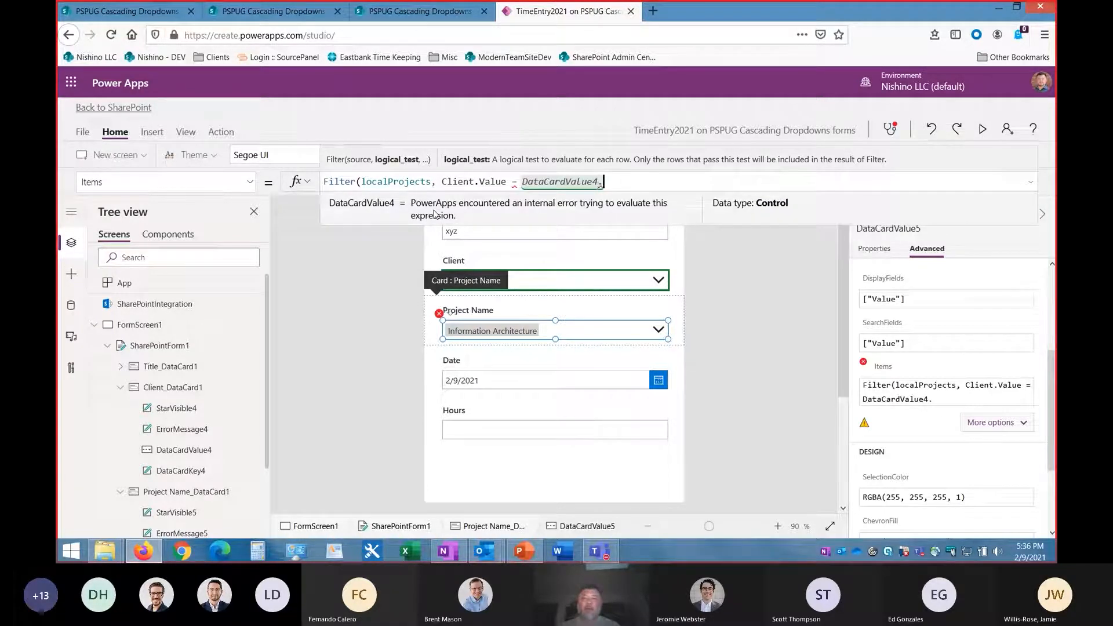
{"action": "type", "text": "sel"}
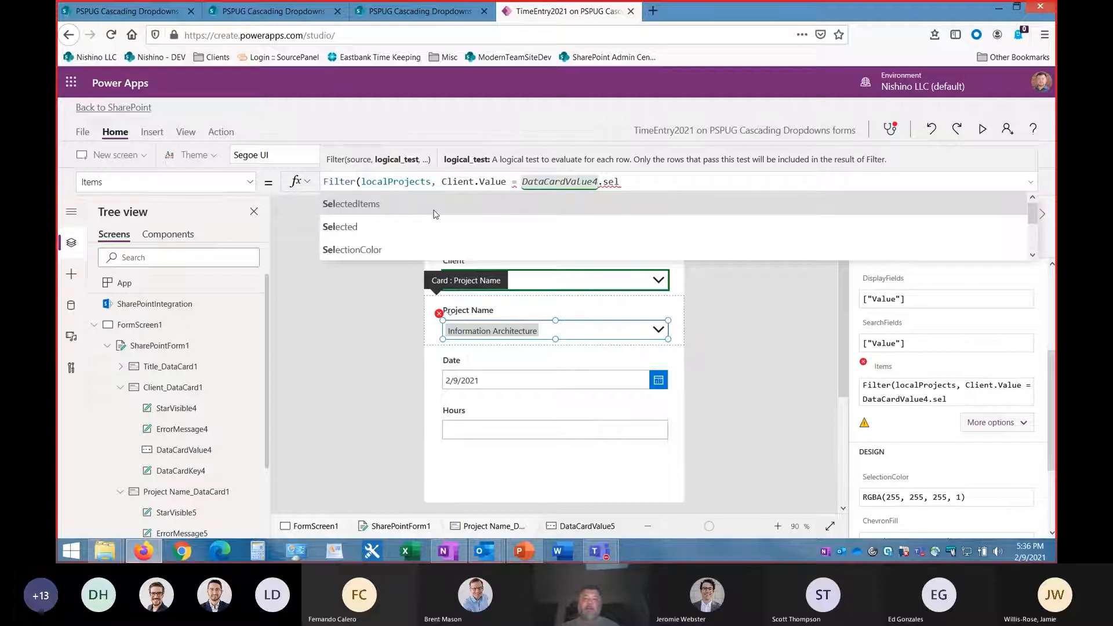
{"action": "left_click", "coordinate": [371, 227]}
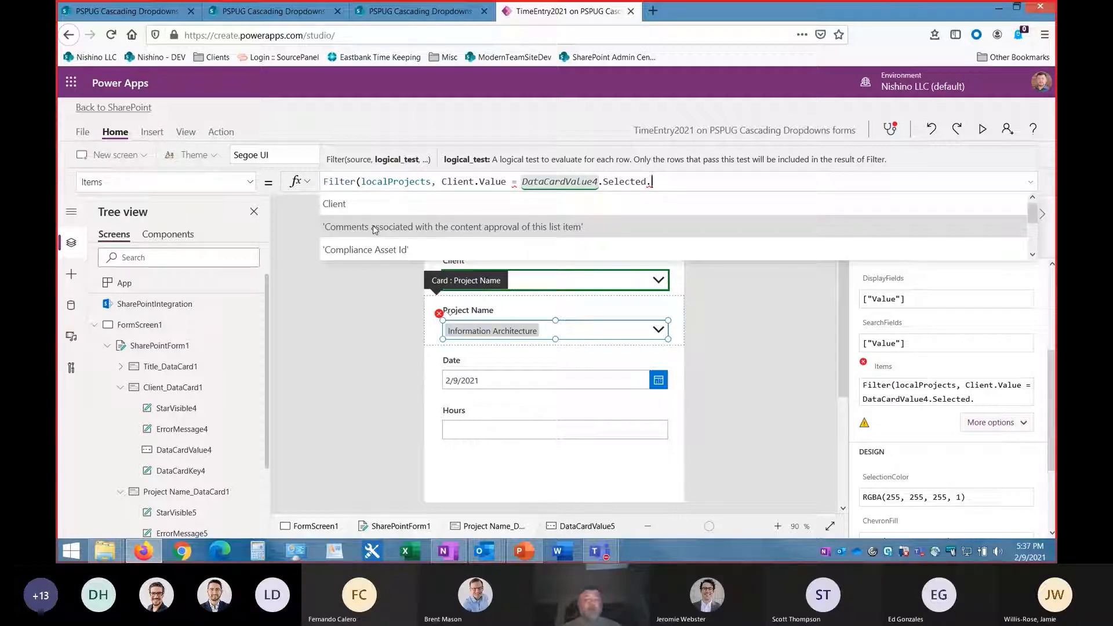
{"action": "type", "text": "itle"}
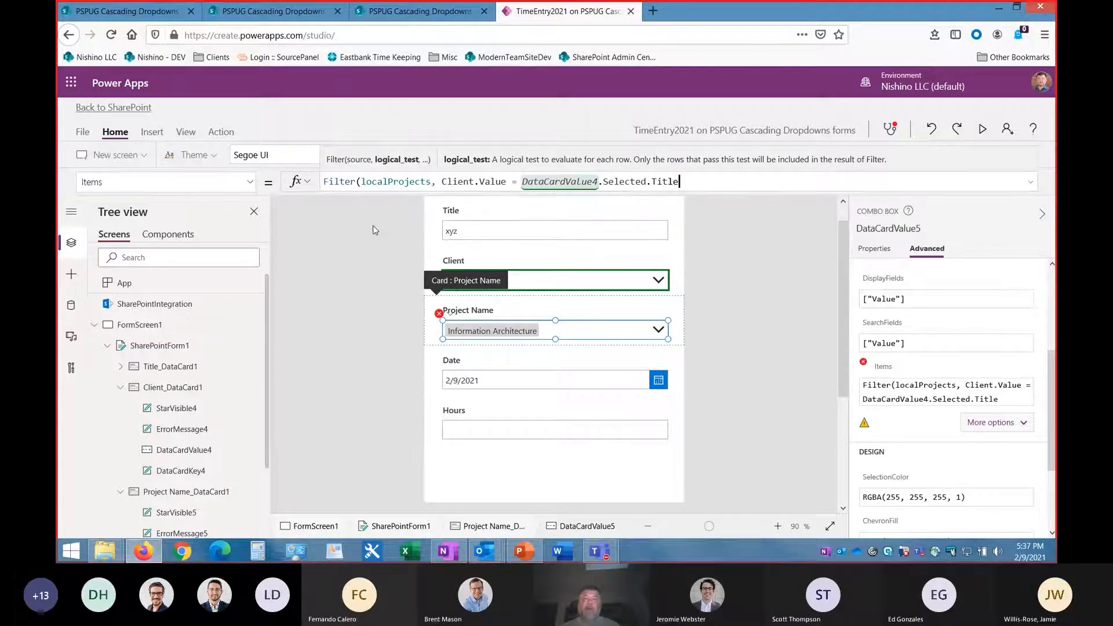
{"action": "type", "text": ")"}
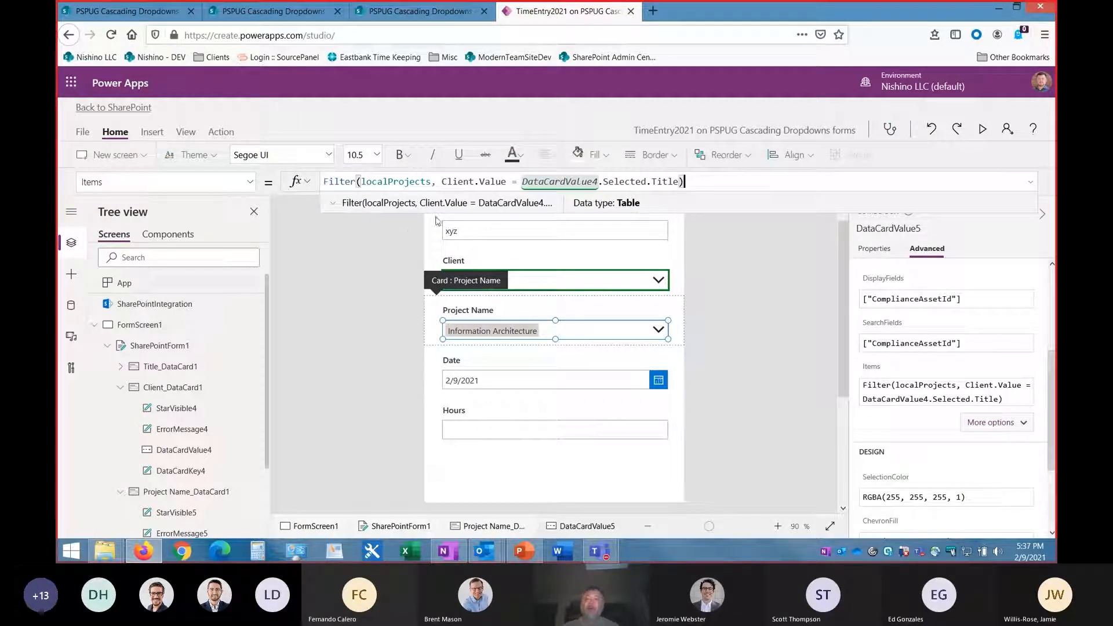
{"action": "left_click", "coordinate": [945, 162]}
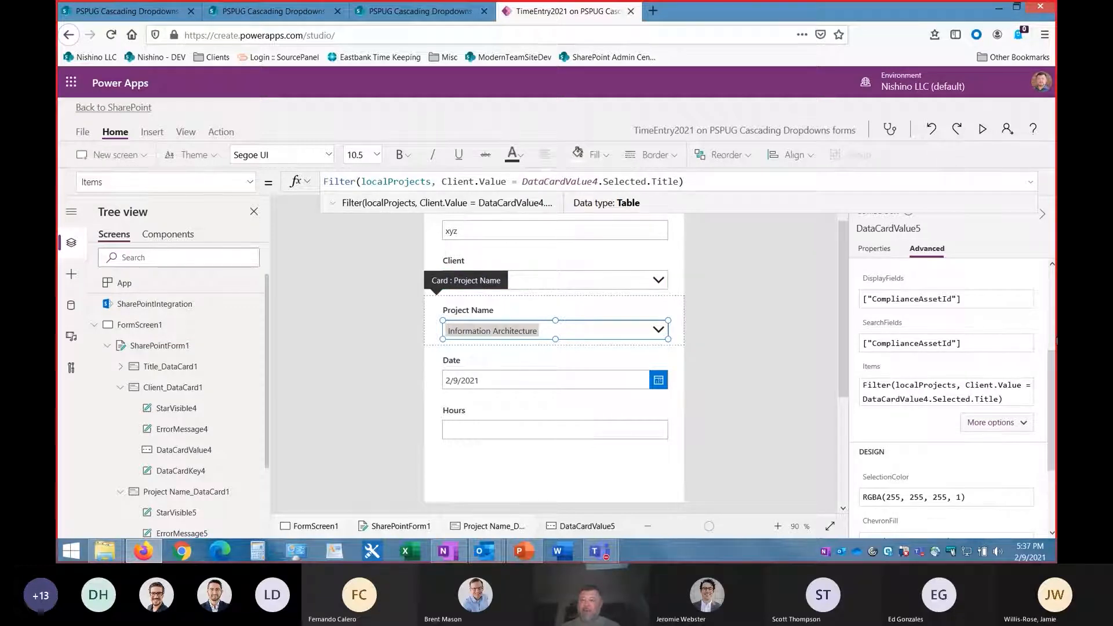
{"action": "scroll", "coordinate": [1053, 377], "scroll_direction": "up", "scroll_amount": 1}
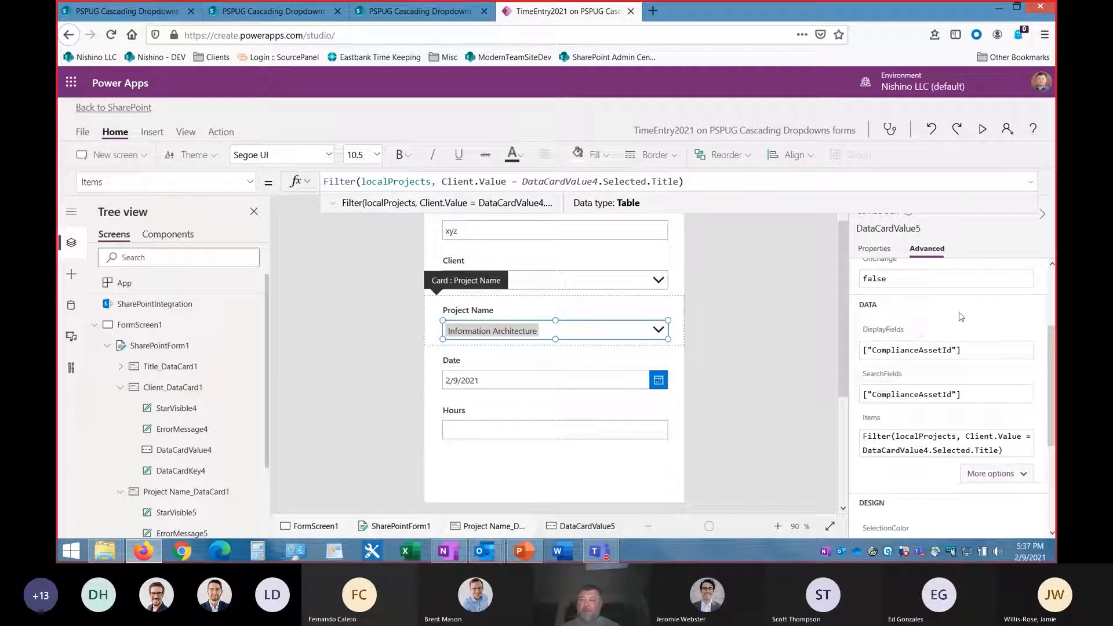
Step: Set the Project Name combo box's DisplayFields to ["Title"]
{"action": "left_click", "coordinate": [887, 331]}
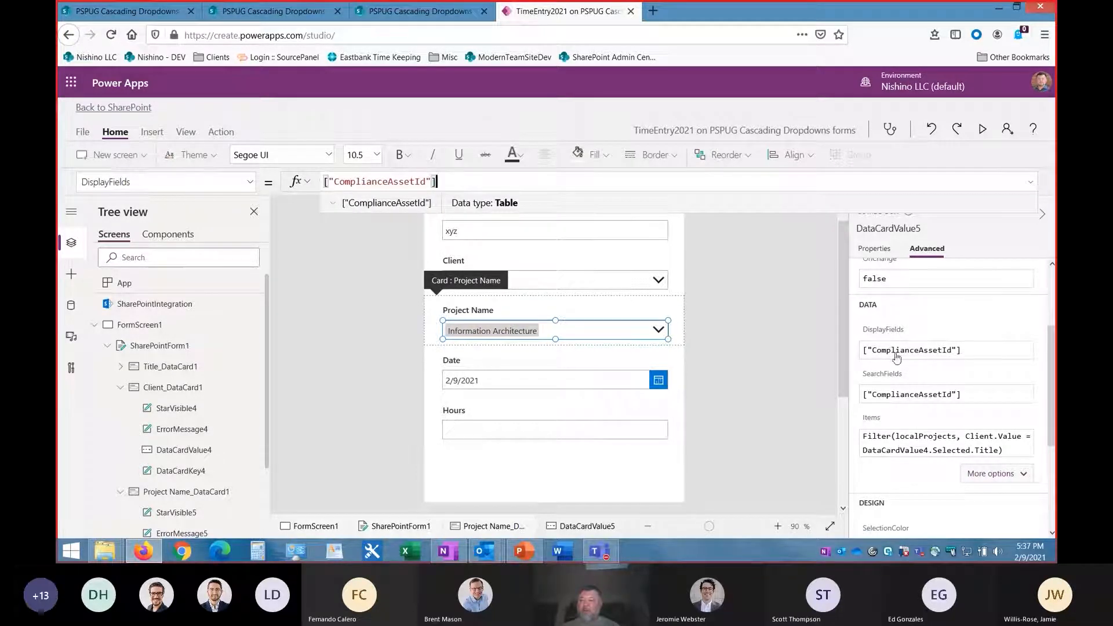
{"action": "double_click", "coordinate": [383, 182]}
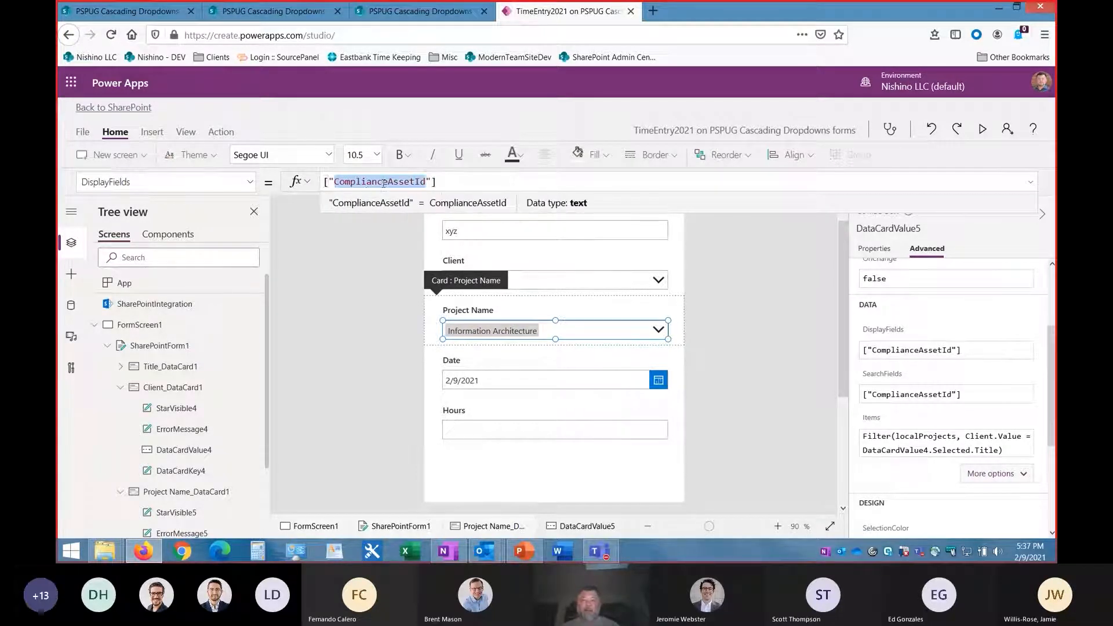
{"action": "type", "text": "title"}
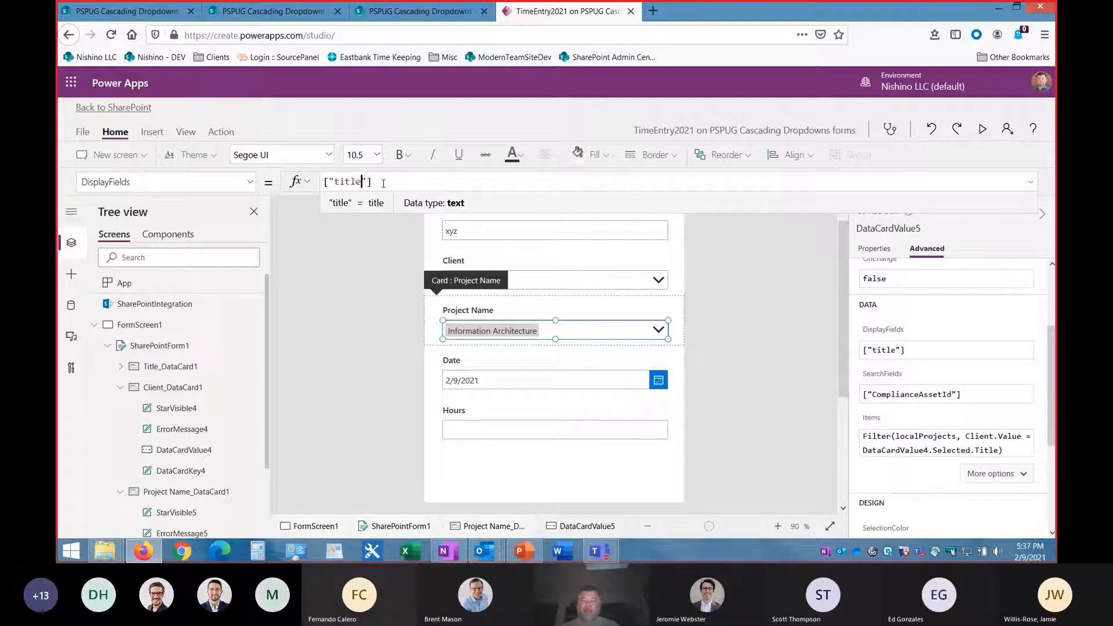
{"action": "key", "text": "BackSpace"}
{"action": "key", "text": "BackSpace"}
{"action": "key", "text": "BackSpace"}
{"action": "key", "text": "BackSpace"}
{"action": "key", "text": "BackSpace"}
{"action": "type", "text": "Title"}
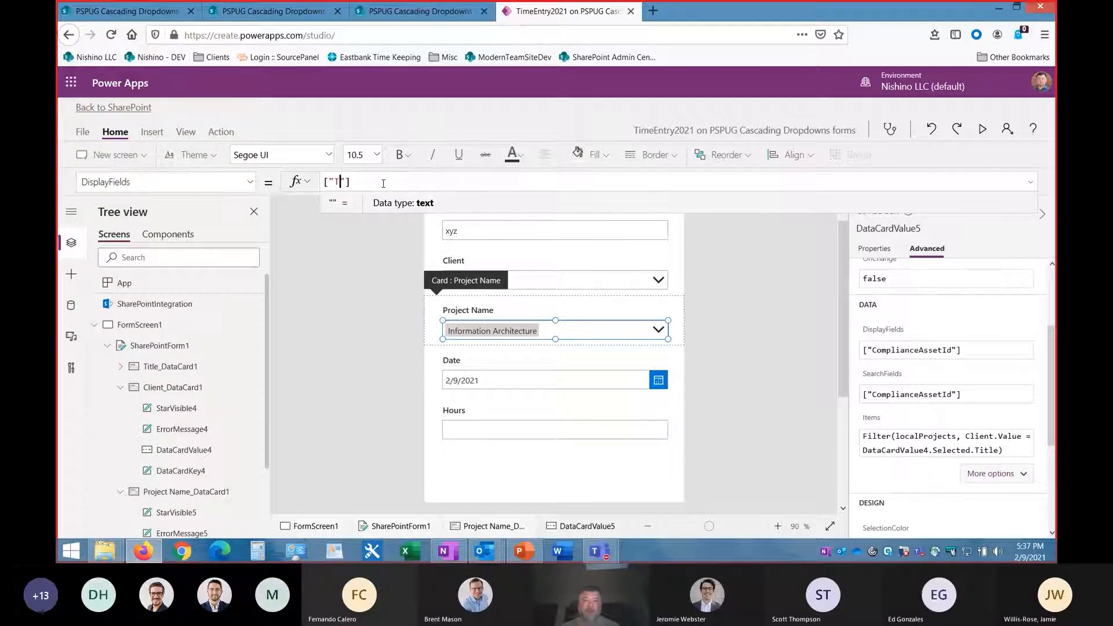
Step: Set the Project Name combo box's SearchFields to ["Title"]
{"action": "left_click", "coordinate": [882, 375]}
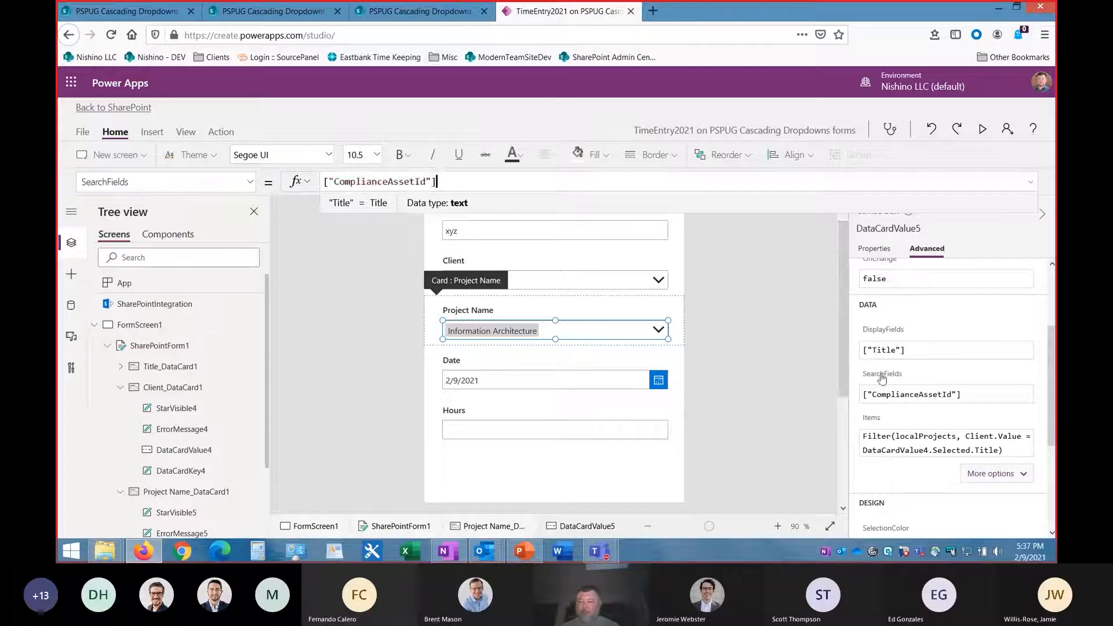
{"action": "double_click", "coordinate": [379, 182]}
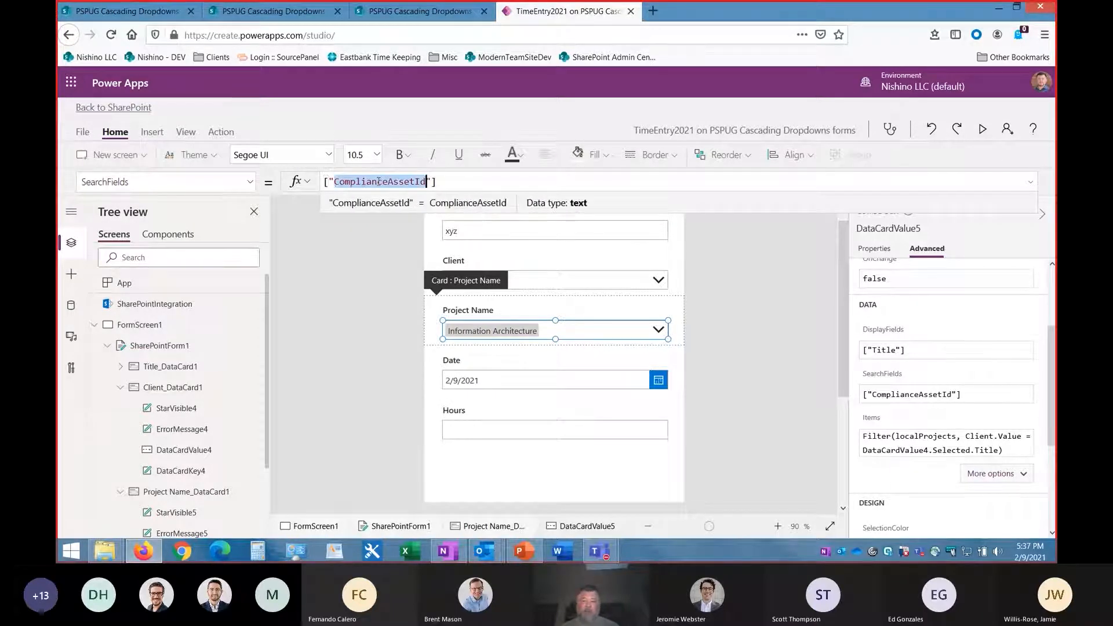
{"action": "type", "text": "Title"}
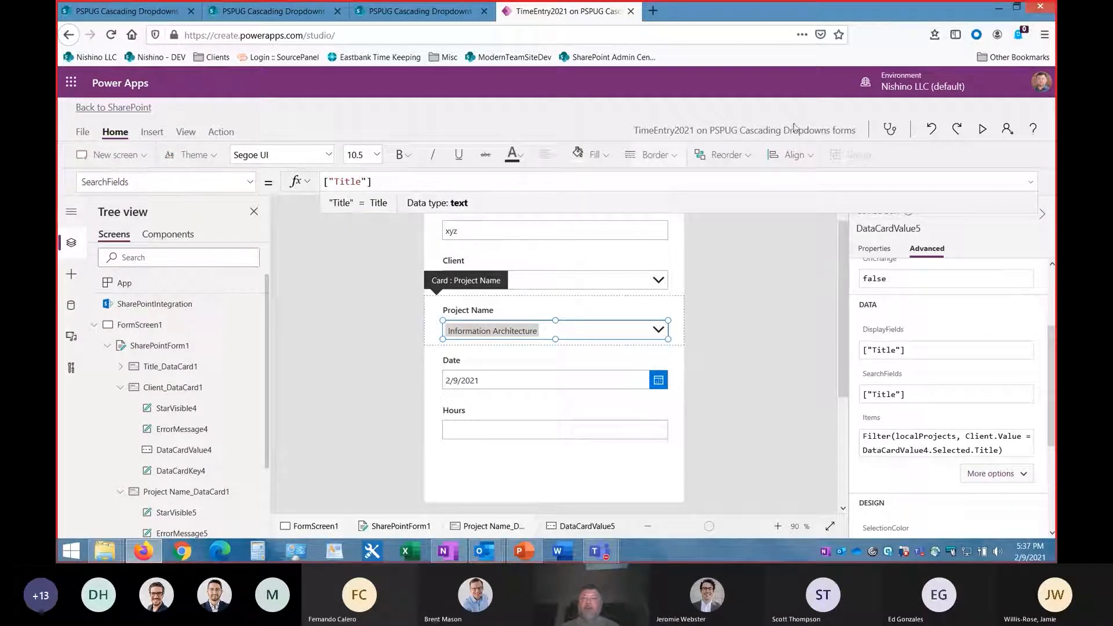
Step: Preview the form with Cogsley Cogs as the Client, view its Project Name choices and clear the Information Architecture selection
{"action": "left_click", "coordinate": [985, 129]}
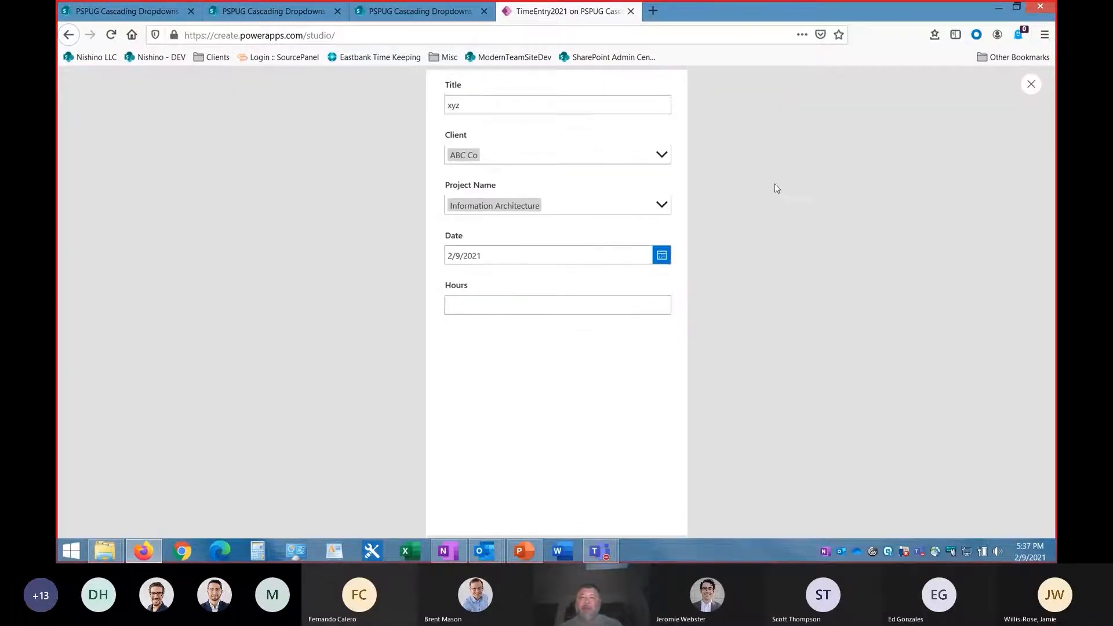
{"action": "left_click", "coordinate": [551, 162]}
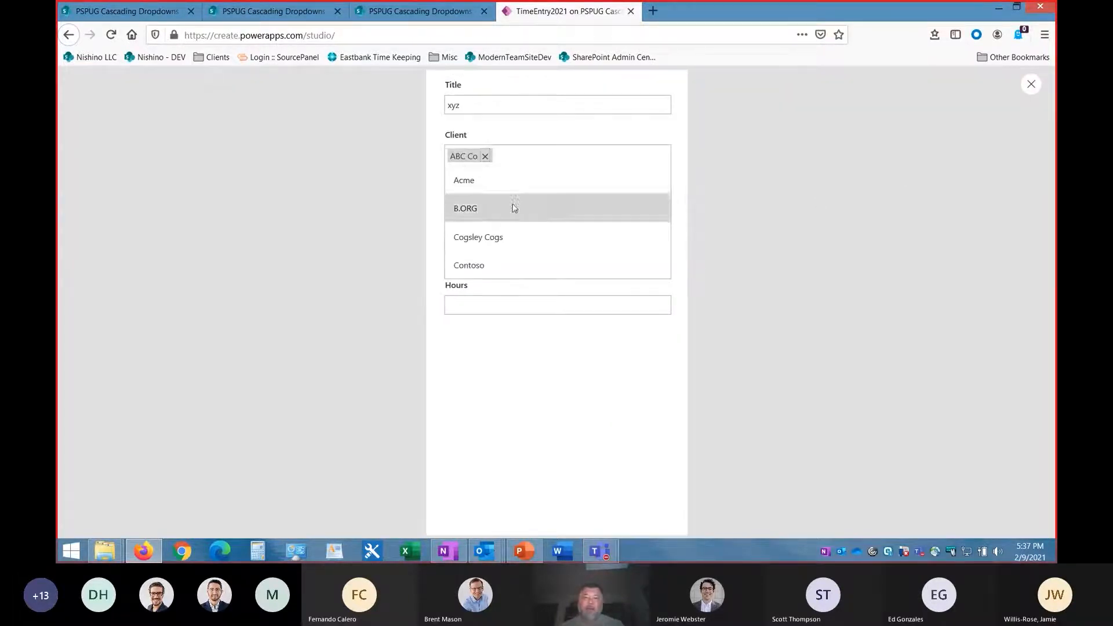
{"action": "left_click", "coordinate": [513, 236]}
{"action": "left_click", "coordinate": [664, 204]}
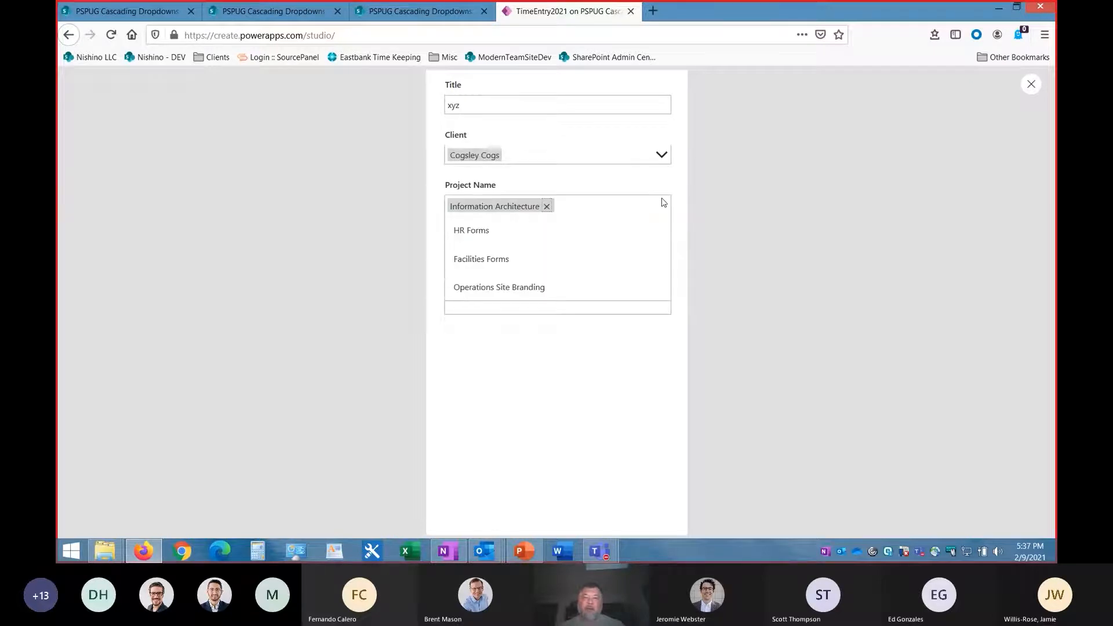
{"action": "left_click", "coordinate": [547, 207]}
{"action": "left_click", "coordinate": [745, 159]}
Step: Test the preview with Acme as the Client, comparing its Project Name choices with the SharePoint Projects list, and leave the preview
{"action": "left_click", "coordinate": [661, 155]}
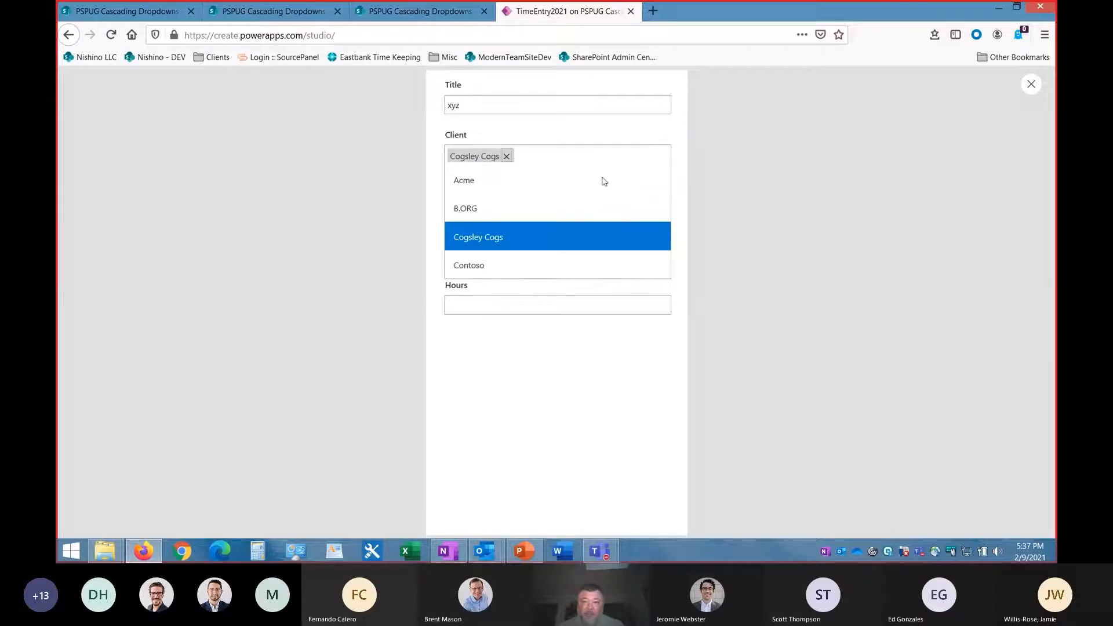
{"action": "left_click", "coordinate": [523, 184]}
{"action": "left_click", "coordinate": [662, 203]}
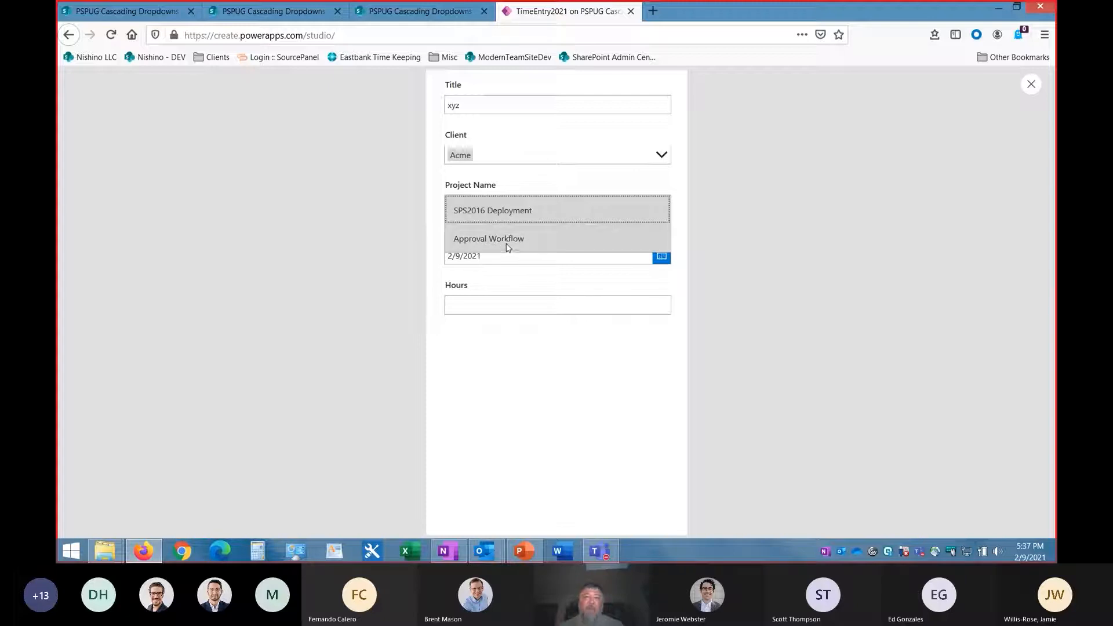
{"action": "left_click", "coordinate": [260, 11]}
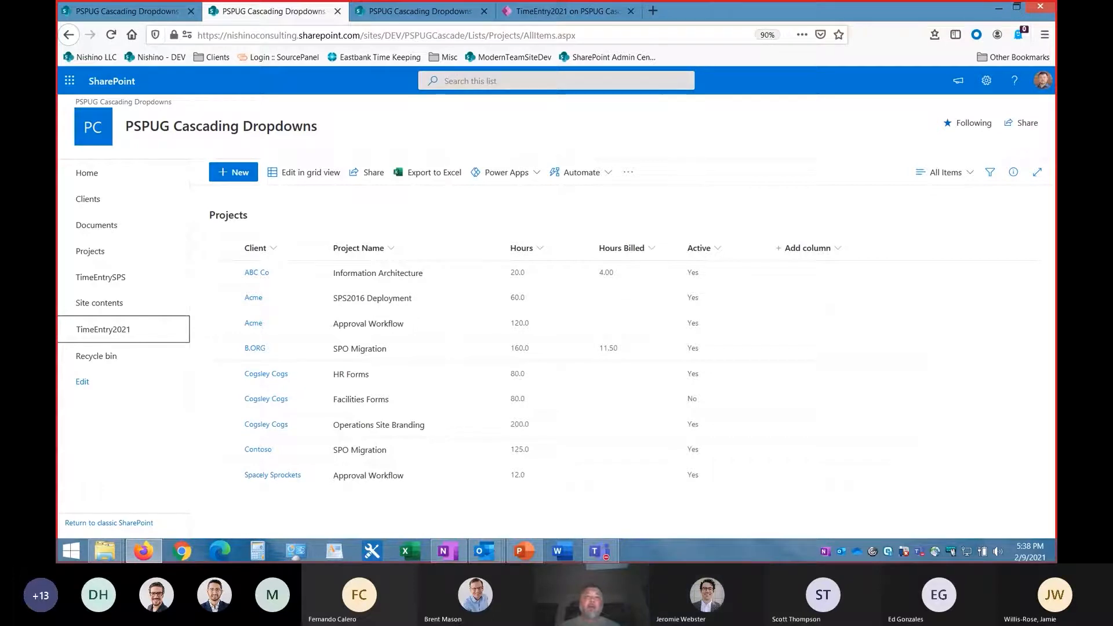
{"action": "left_click", "coordinate": [568, 11]}
{"action": "left_click", "coordinate": [1033, 83]}
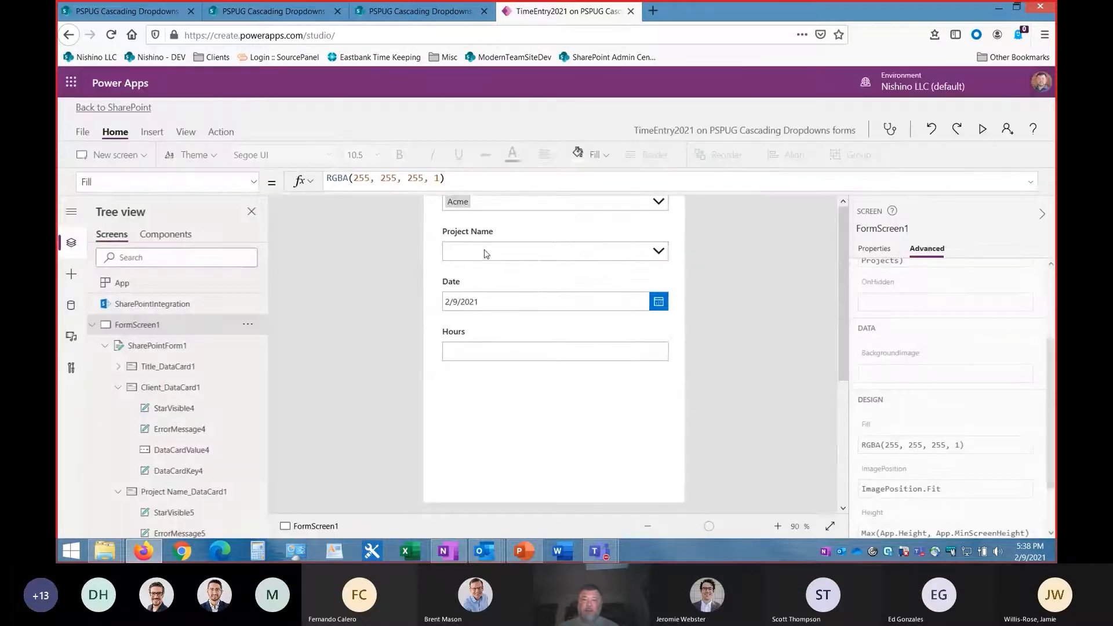
Step: Add the condition Active = true && before Client.Value in the Project Name combo box's Items filter formula
{"action": "left_click", "coordinate": [548, 255]}
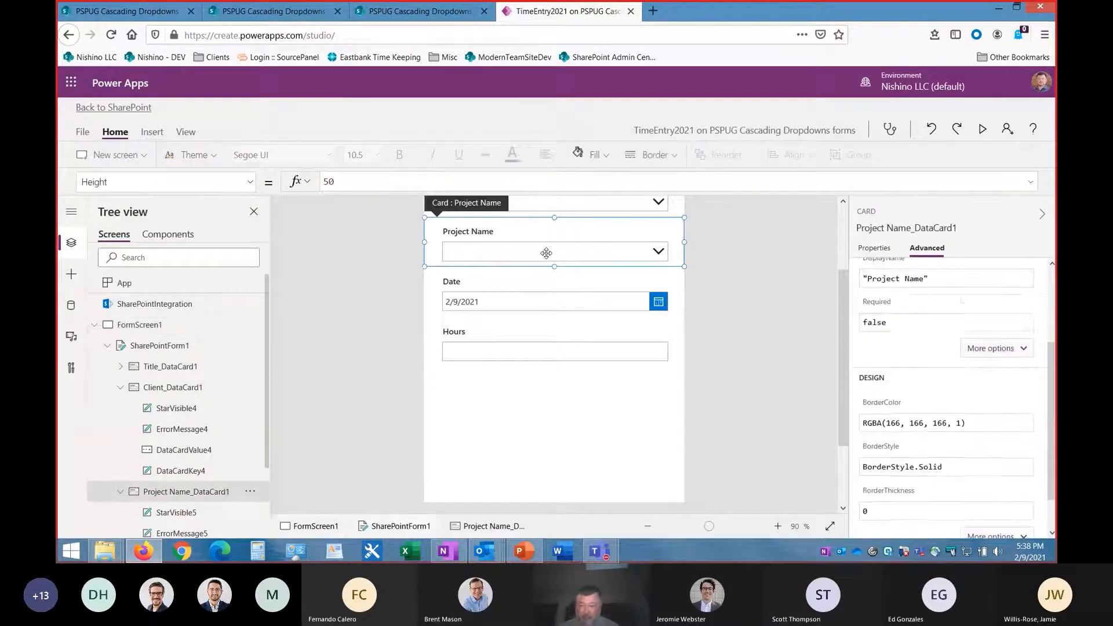
{"action": "left_click", "coordinate": [547, 253]}
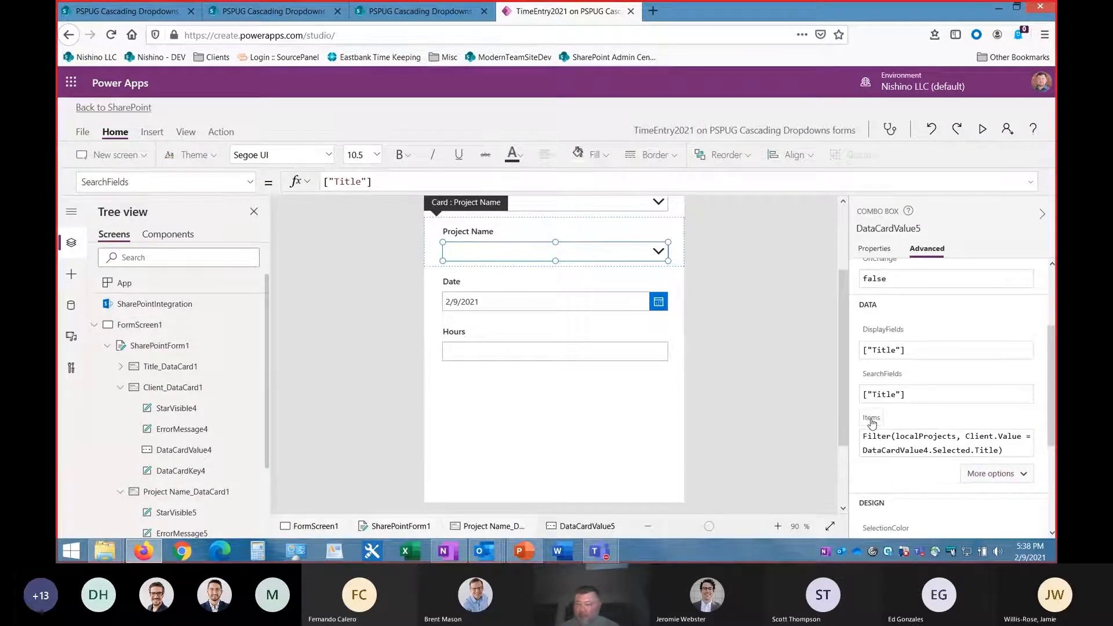
{"action": "left_click", "coordinate": [904, 442]}
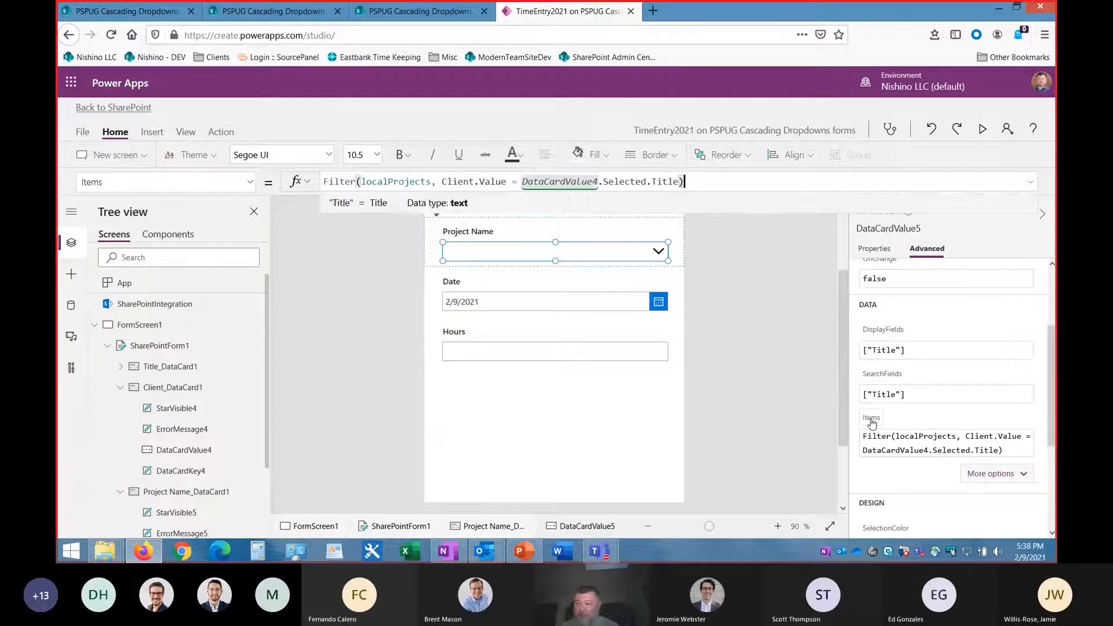
{"action": "left_click", "coordinate": [442, 182]}
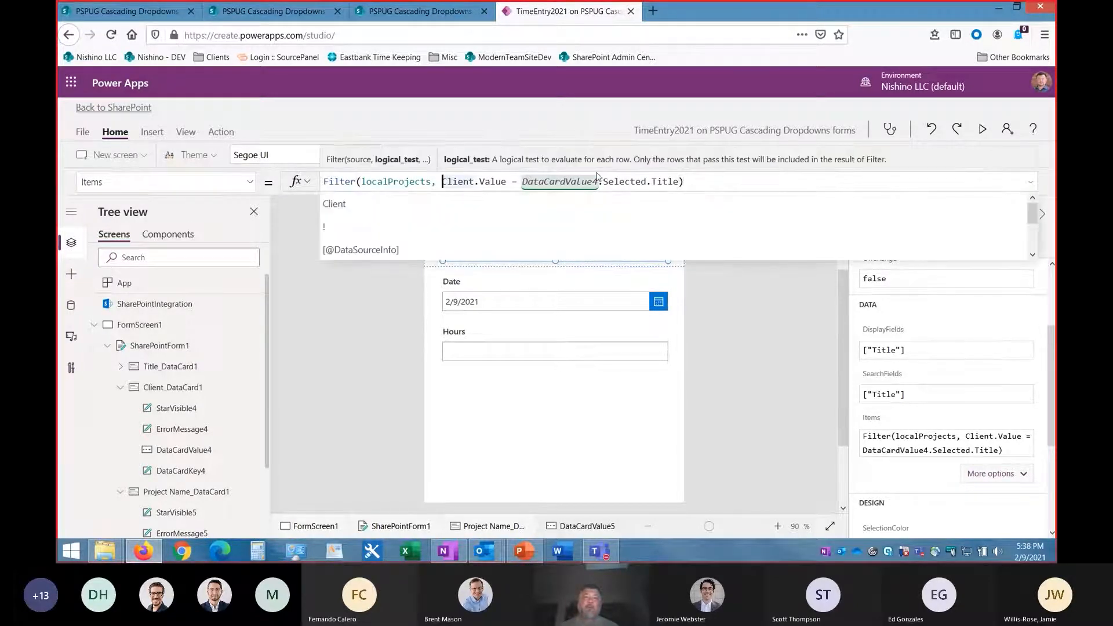
{"action": "type", "text": "Active = "}
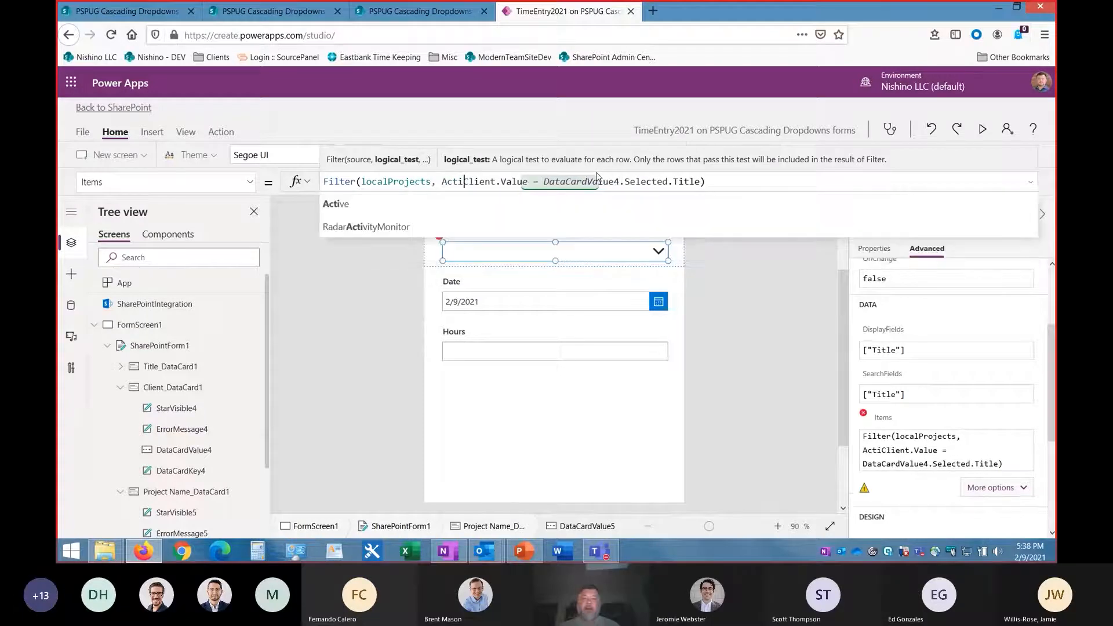
{"action": "type", "text": "true "}
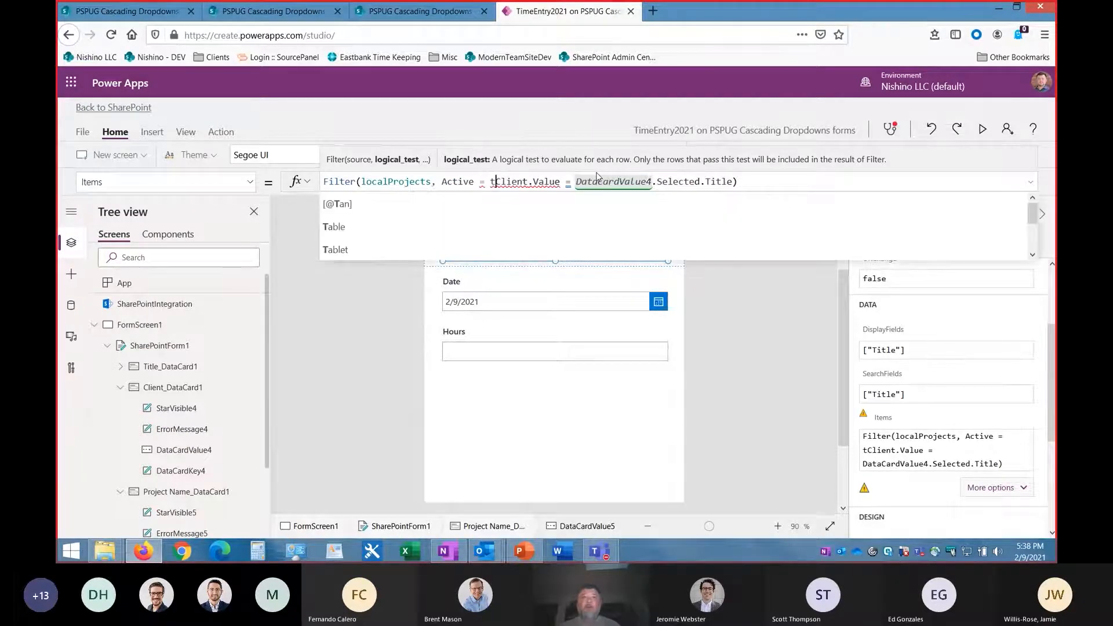
{"action": "type", "text": "&&"}
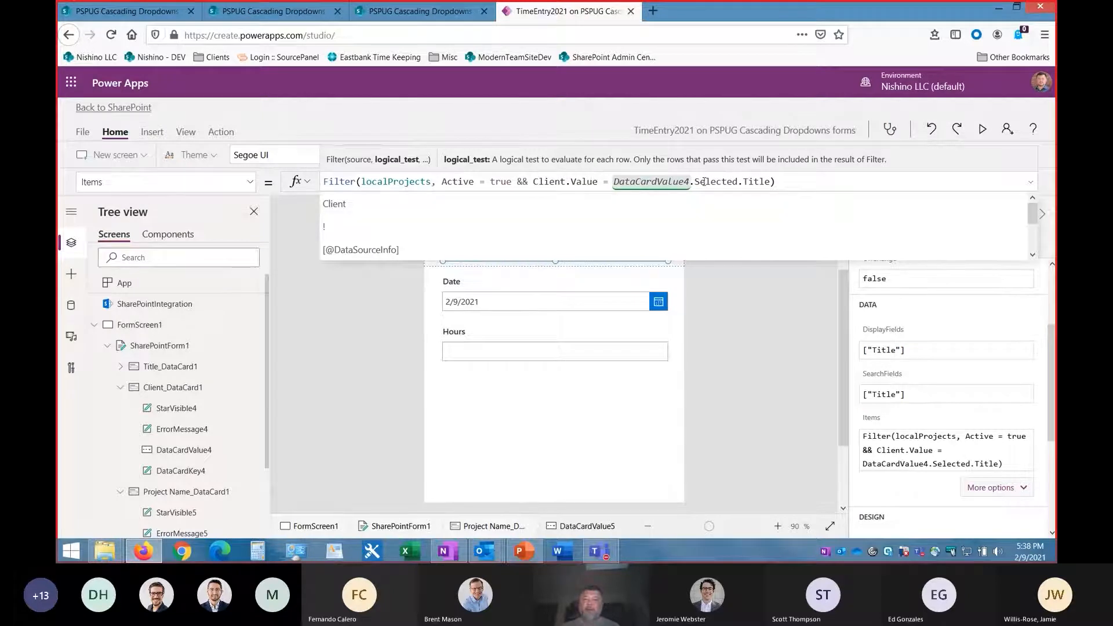
{"action": "left_click", "coordinate": [849, 181]}
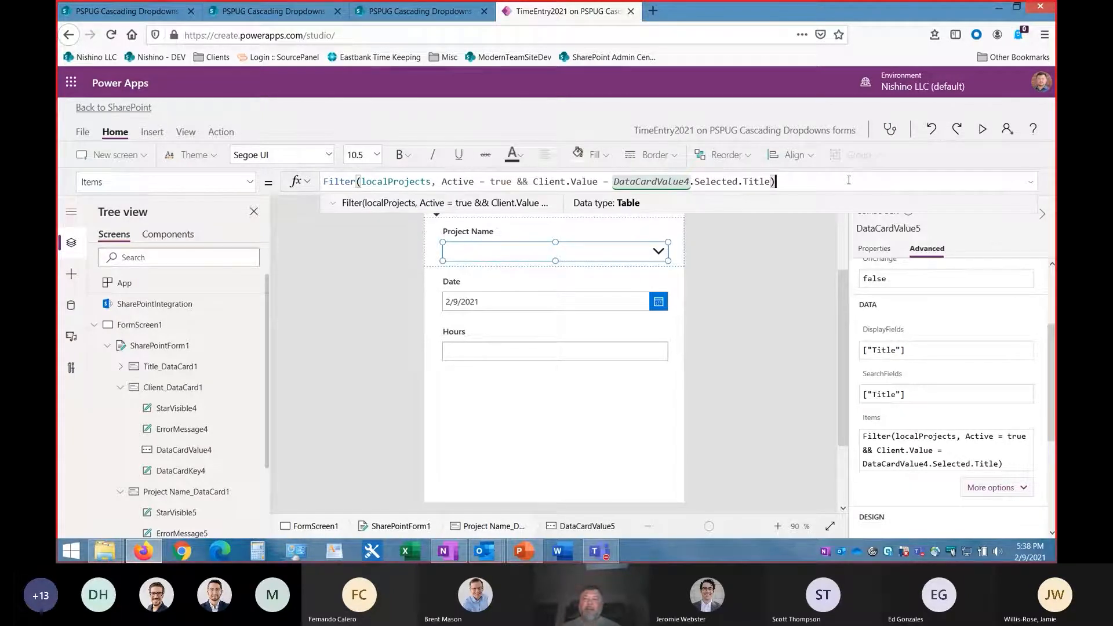
Step: Check the Active column in the Projects list, and preview the form's Project Name choices for Client Cogsley Cogs
{"action": "left_click", "coordinate": [276, 11]}
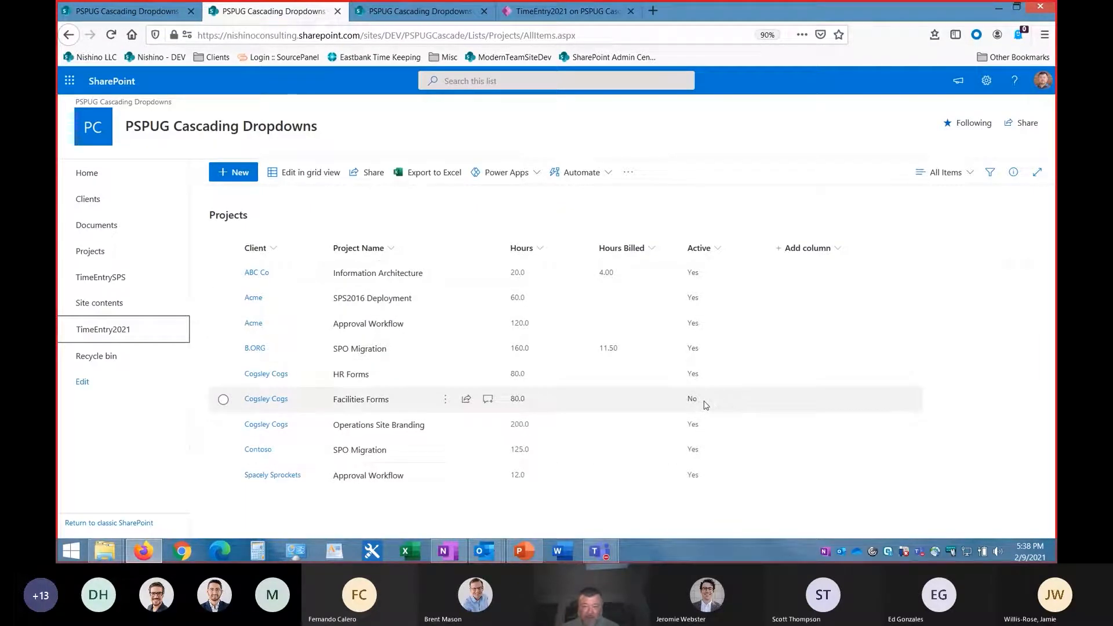
{"action": "left_click", "coordinate": [586, 13]}
{"action": "left_click", "coordinate": [984, 131]}
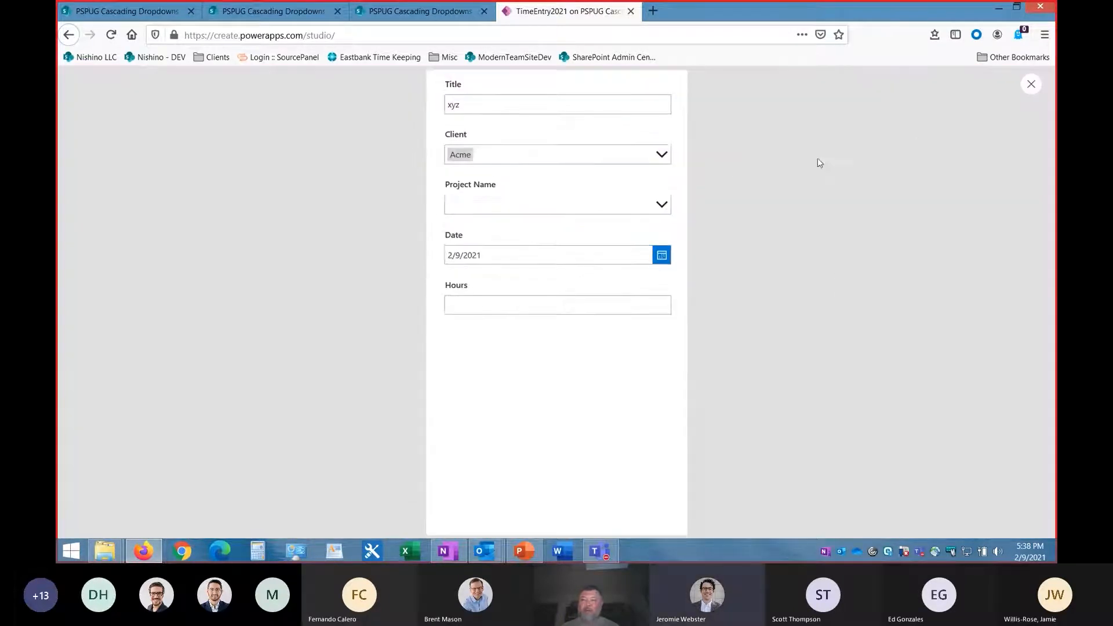
{"action": "left_click", "coordinate": [660, 154]}
{"action": "left_click", "coordinate": [515, 237]}
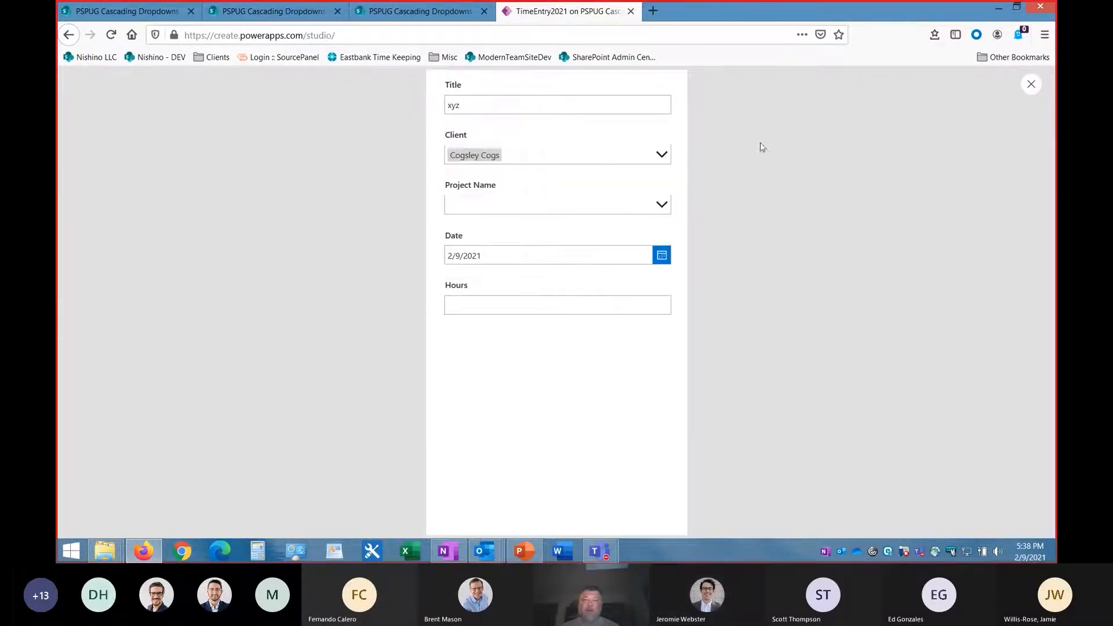
{"action": "left_click", "coordinate": [660, 209]}
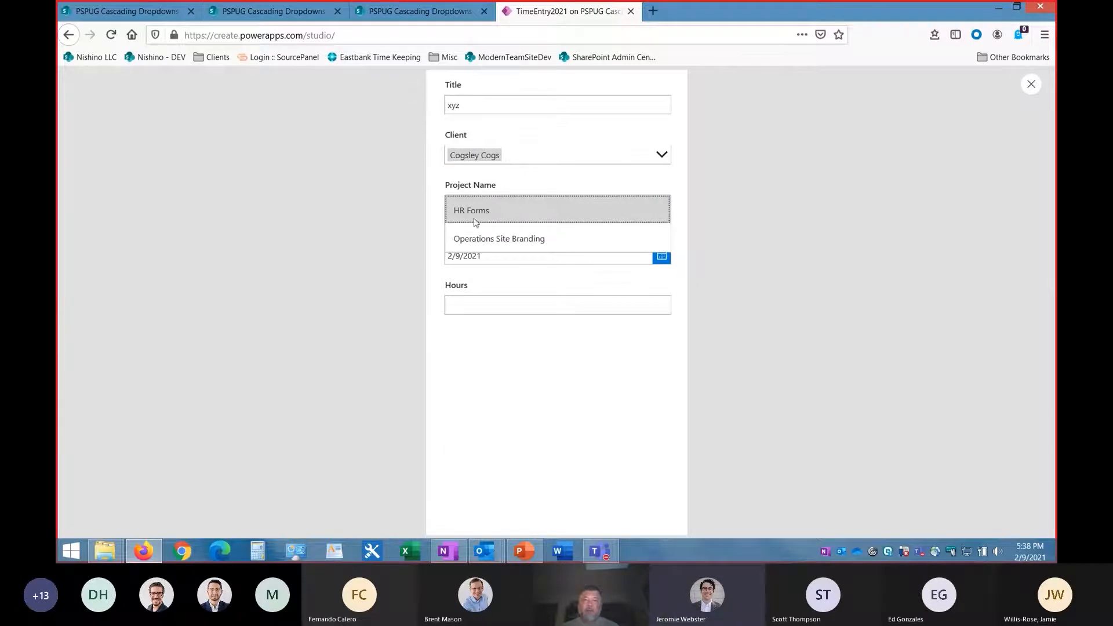
{"action": "left_click", "coordinate": [731, 204]}
{"action": "left_click", "coordinate": [661, 204]}
{"action": "left_click", "coordinate": [735, 165]}
Step: Compare the Cogsley Cogs entries in the SharePoint Projects list with the previewed Project Name choices, and close the preview
{"action": "left_click", "coordinate": [409, 14]}
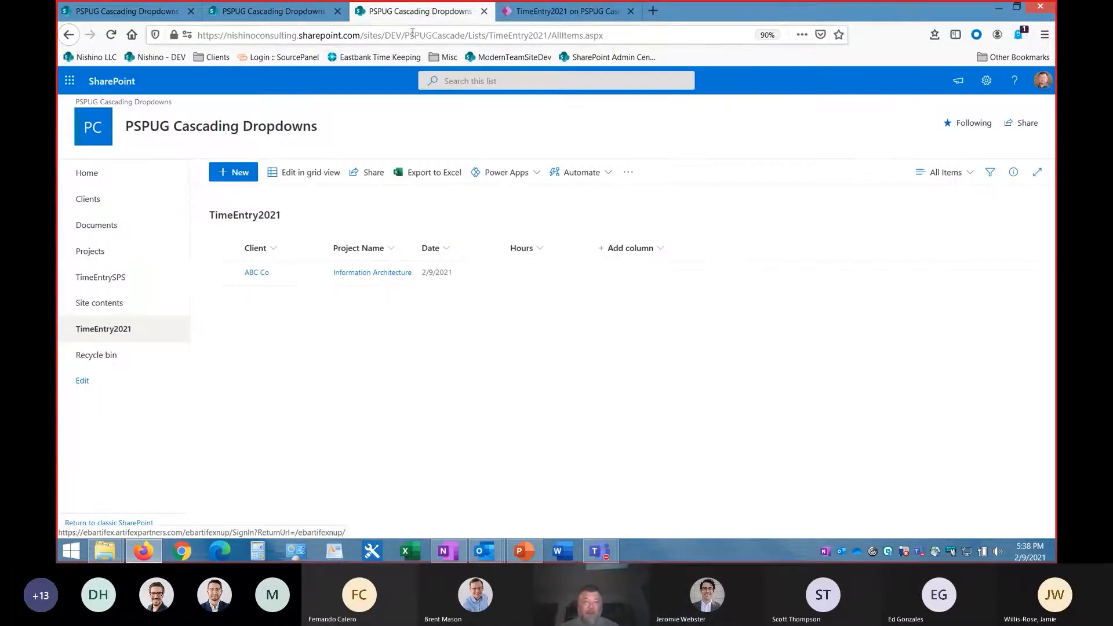
{"action": "left_click", "coordinate": [284, 12]}
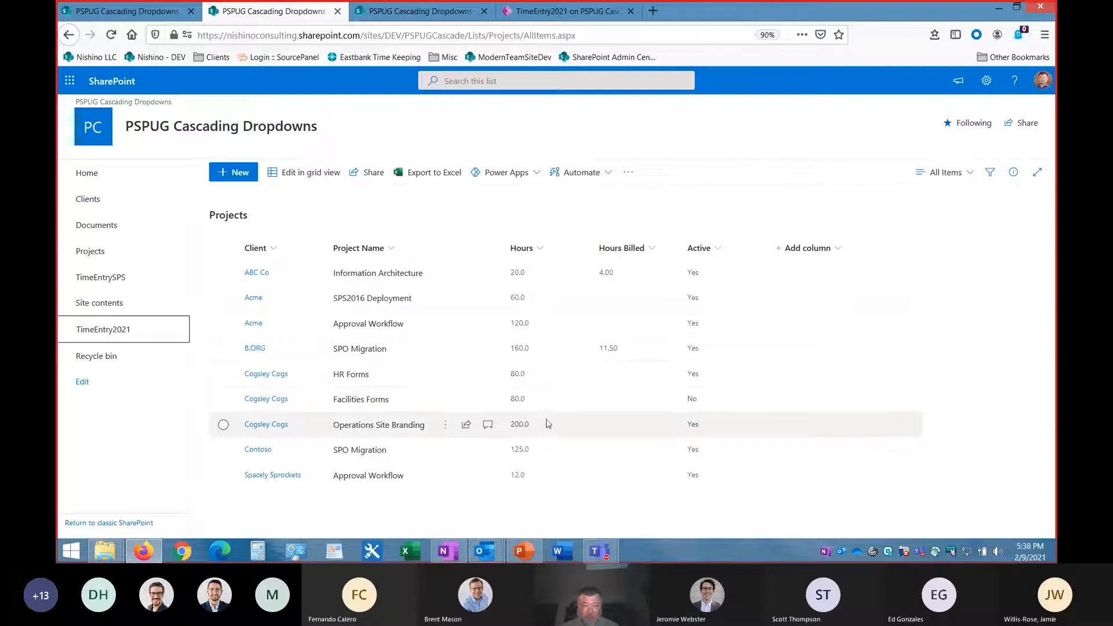
{"action": "left_click", "coordinate": [547, 11]}
{"action": "left_click", "coordinate": [659, 205]}
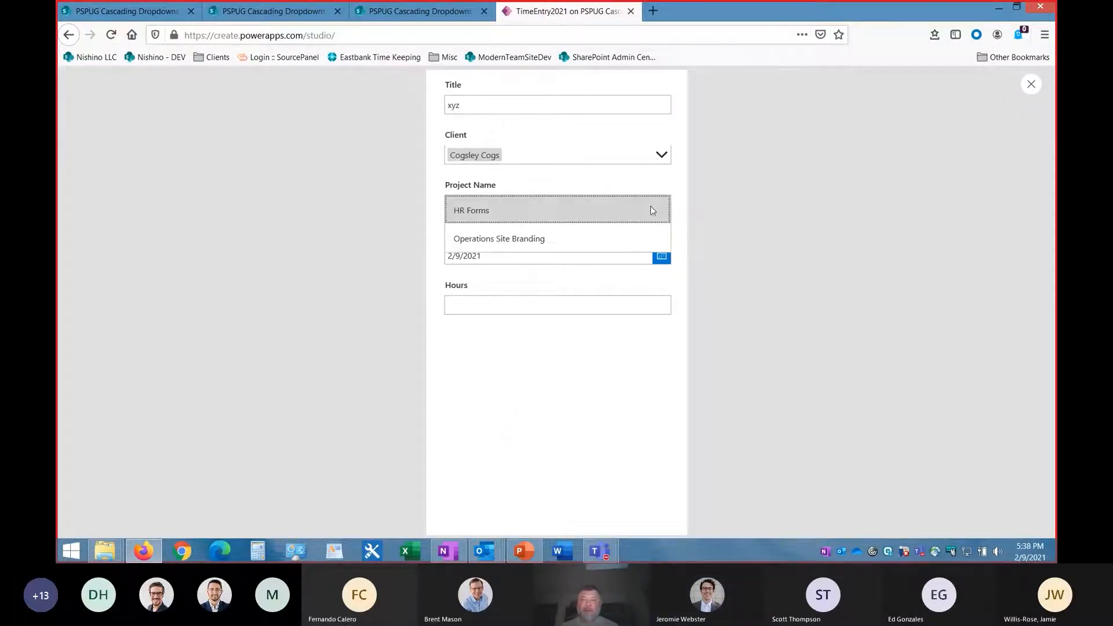
{"action": "left_click", "coordinate": [1046, 187]}
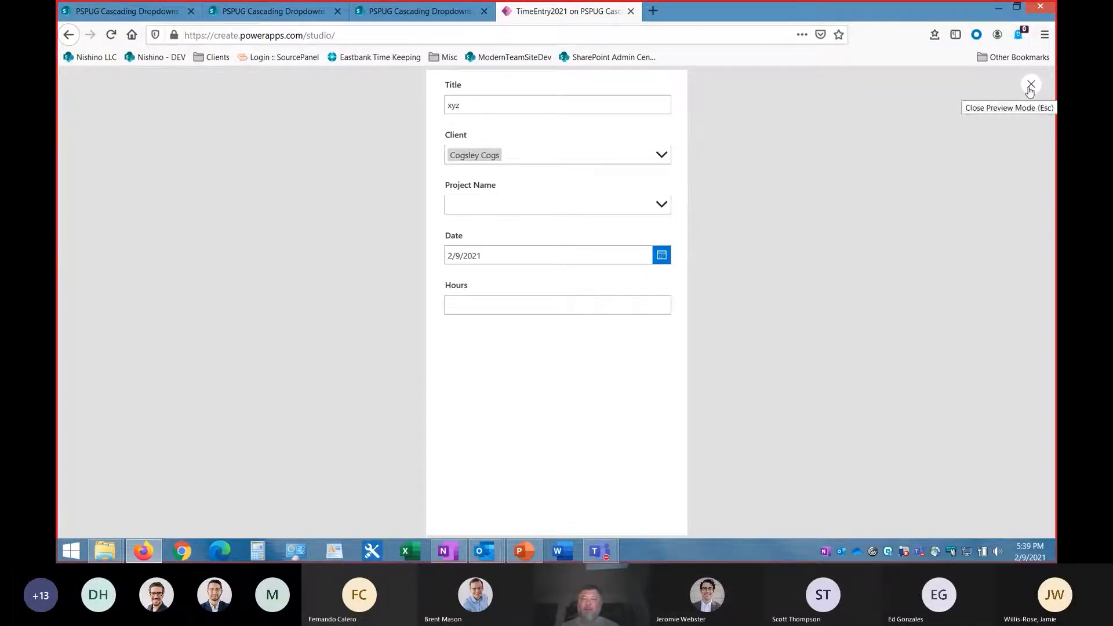
{"action": "left_click", "coordinate": [1032, 85]}
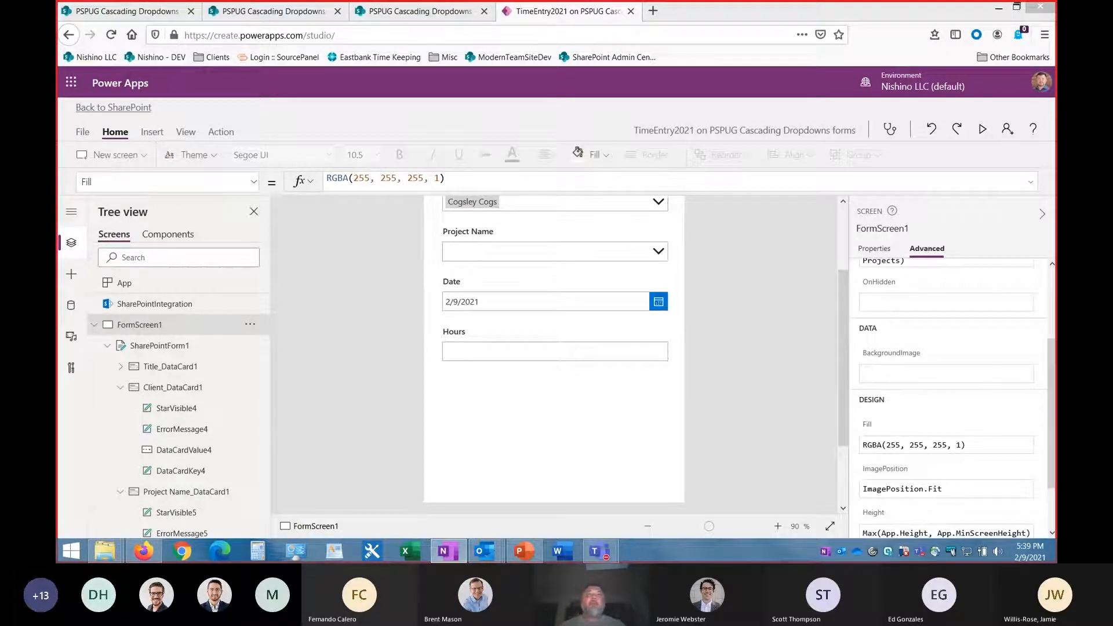
Step: Save and publish the customized form to SharePoint, and switch to the TimeEntry2021 list
{"action": "left_click", "coordinate": [82, 132]}
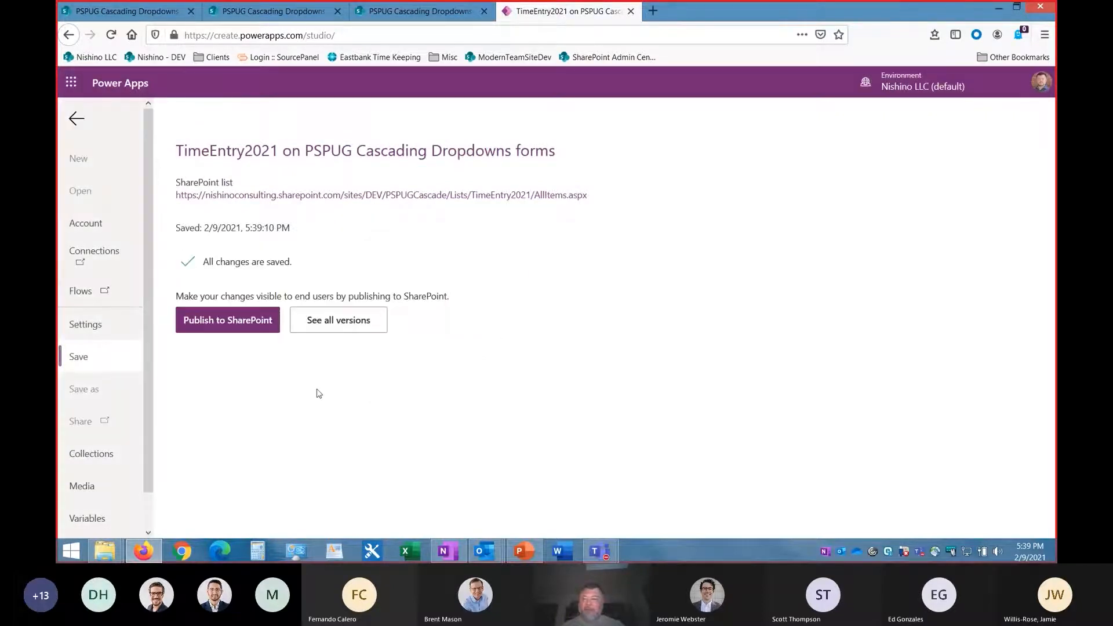
{"action": "left_click", "coordinate": [219, 317]}
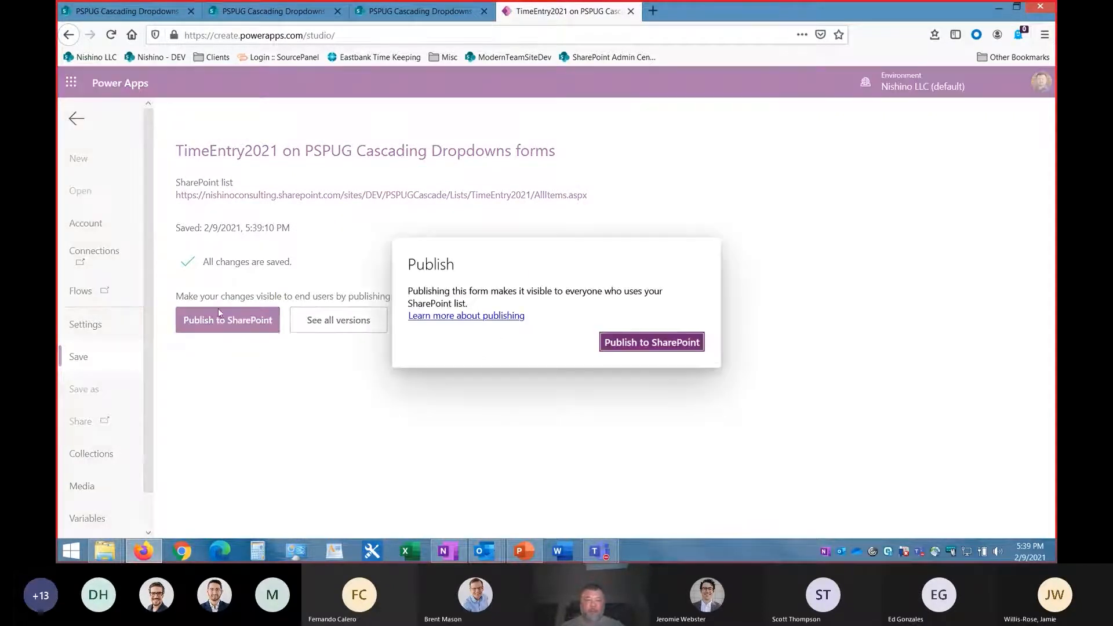
{"action": "left_click", "coordinate": [670, 346]}
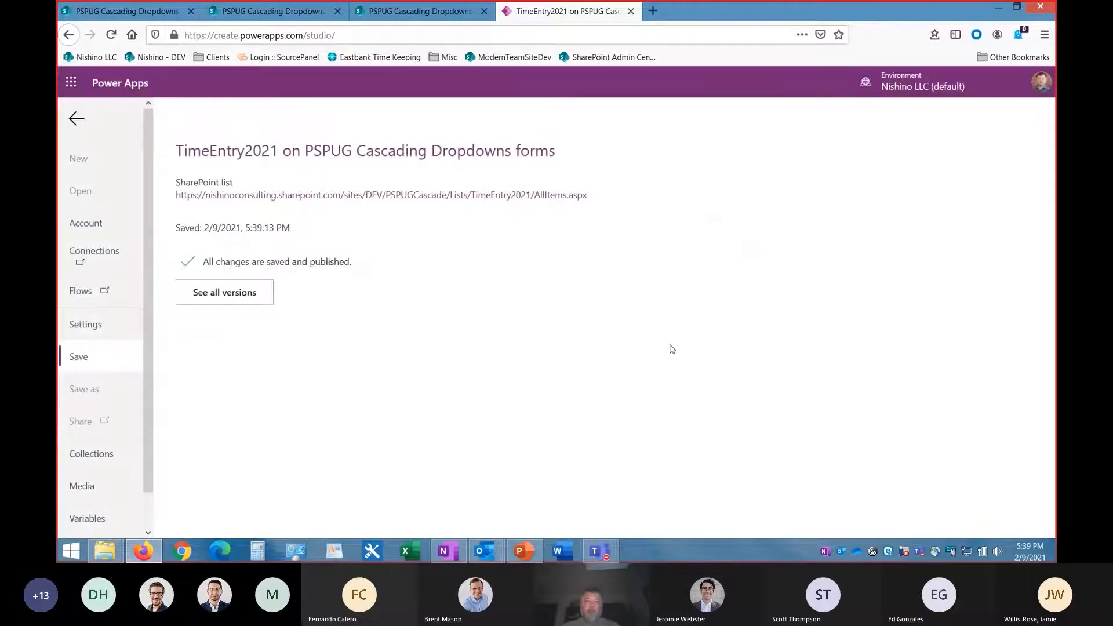
{"action": "left_click", "coordinate": [415, 11]}
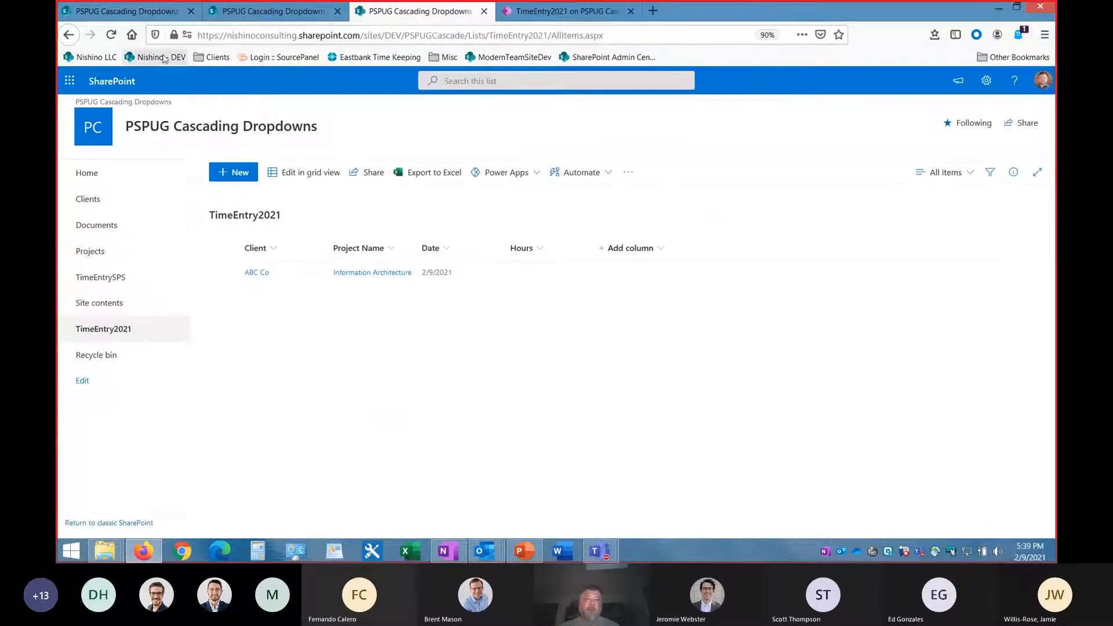
{"action": "left_click", "coordinate": [111, 35]}
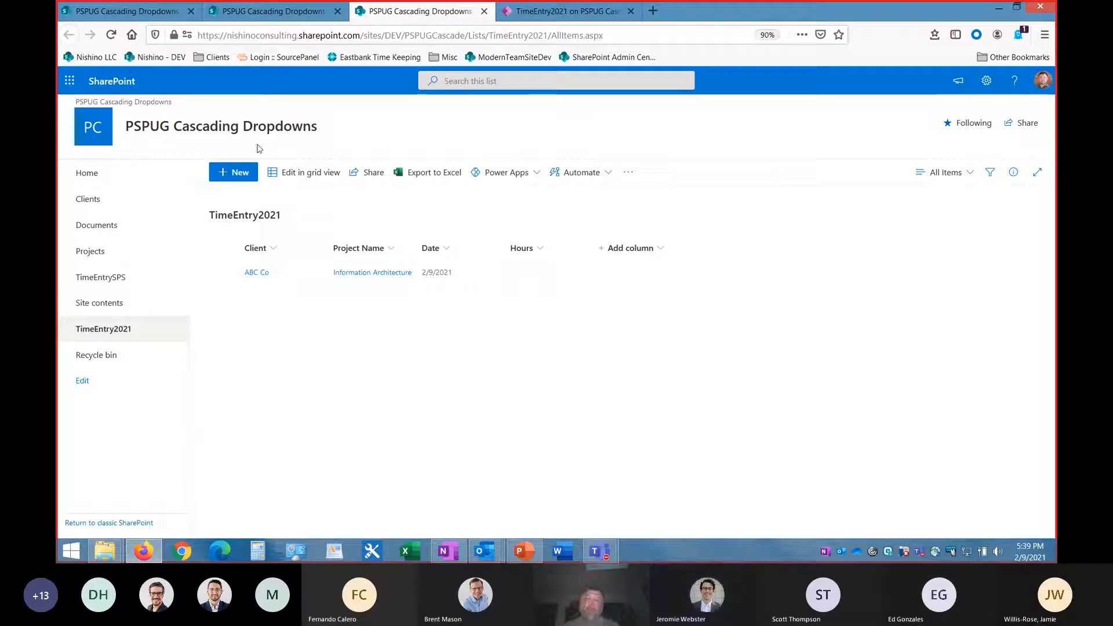
{"action": "left_click", "coordinate": [233, 172]}
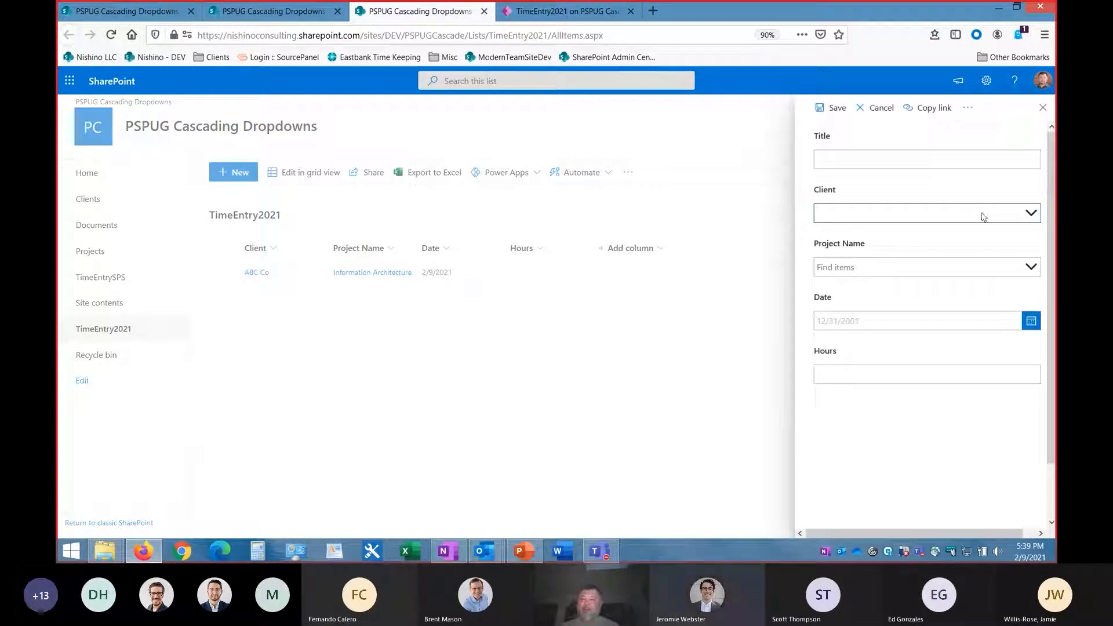
{"action": "left_click", "coordinate": [984, 216]}
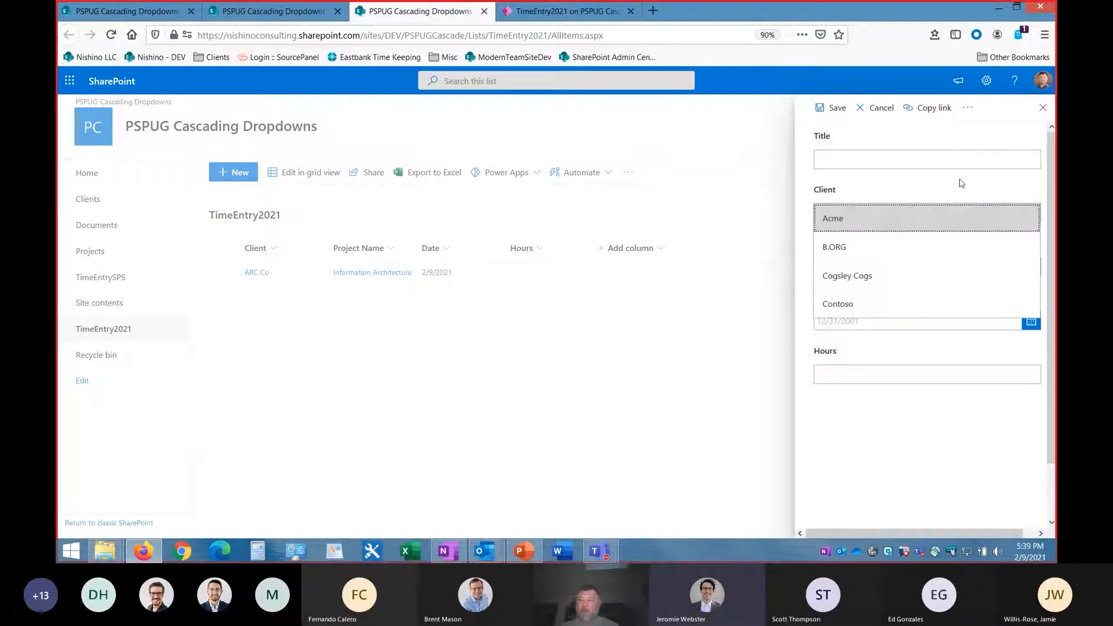
{"action": "left_click", "coordinate": [957, 162]}
{"action": "type", "text": "Discov"}
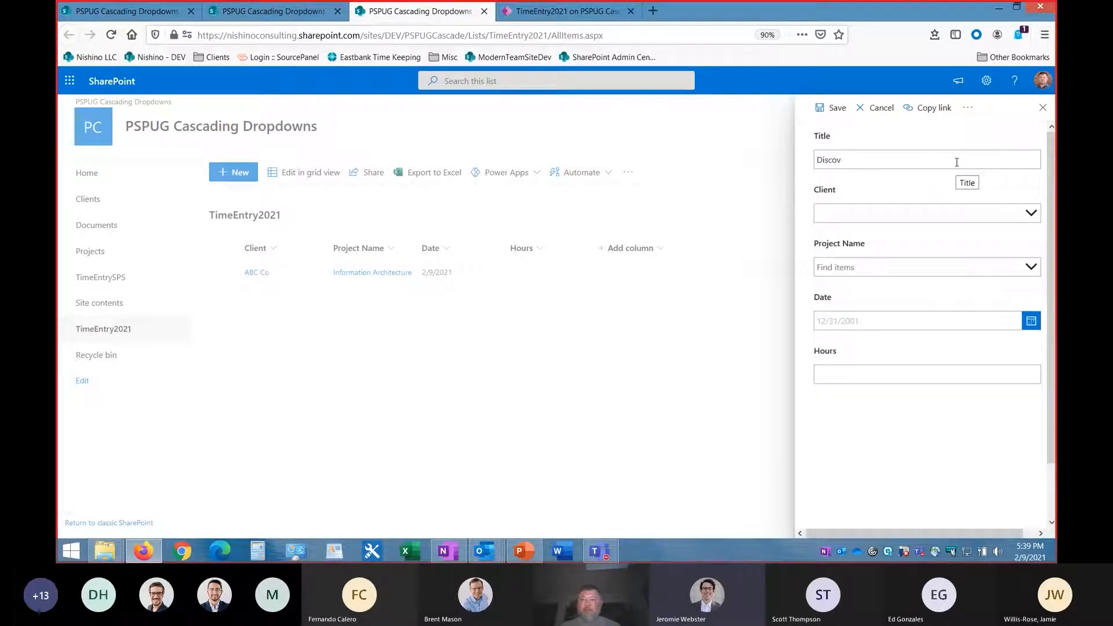
{"action": "type", "text": "ery"}
{"action": "left_click", "coordinate": [887, 215]}
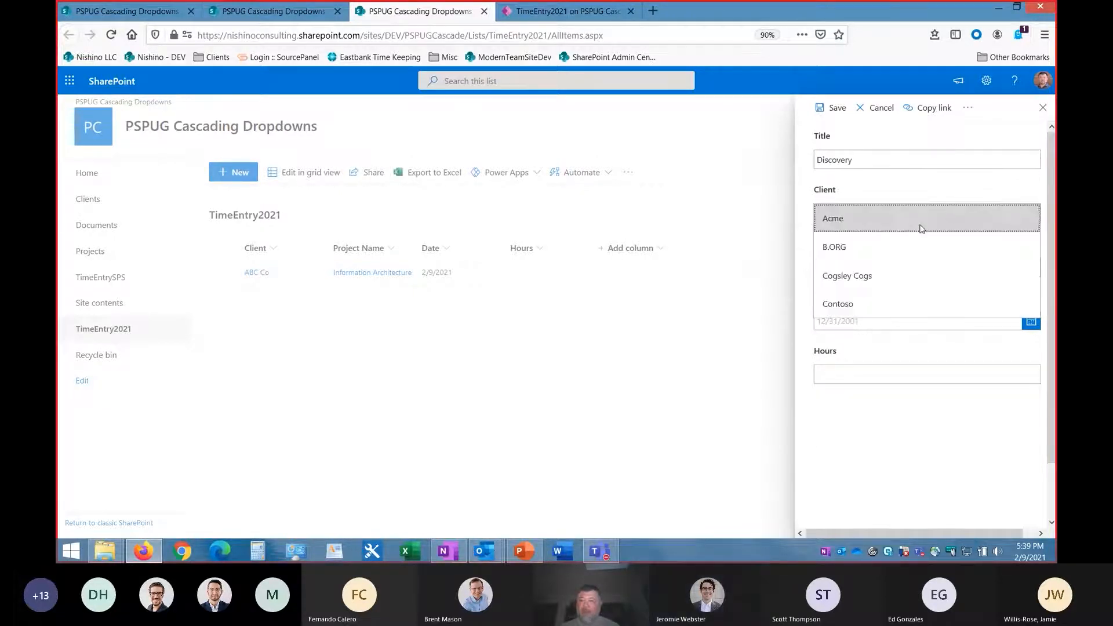
{"action": "left_click", "coordinate": [891, 247]}
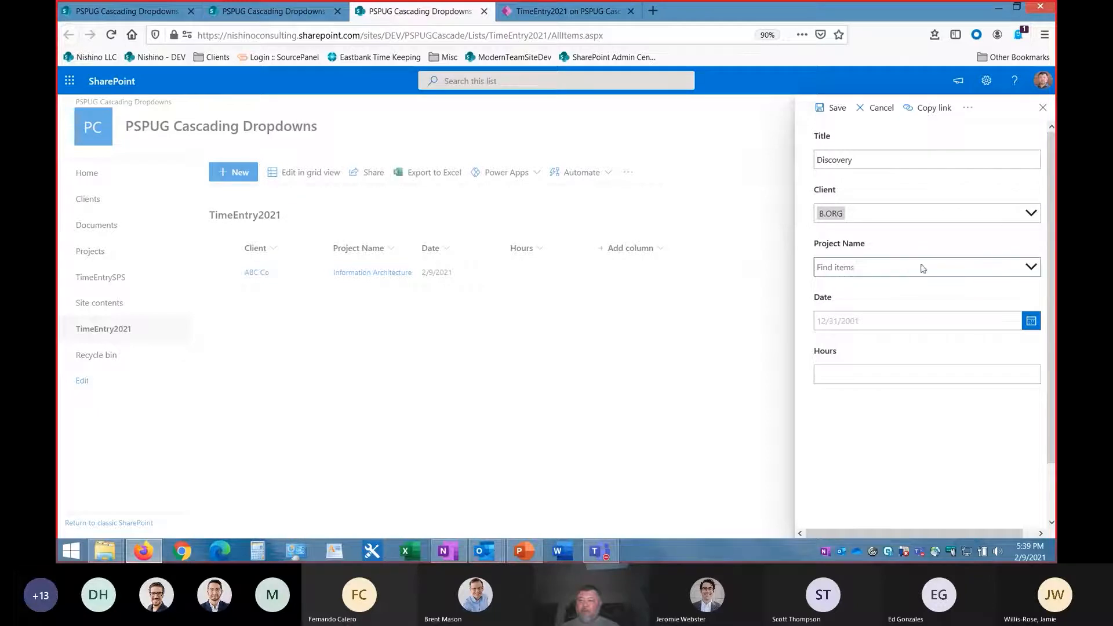
{"action": "left_click", "coordinate": [927, 267]}
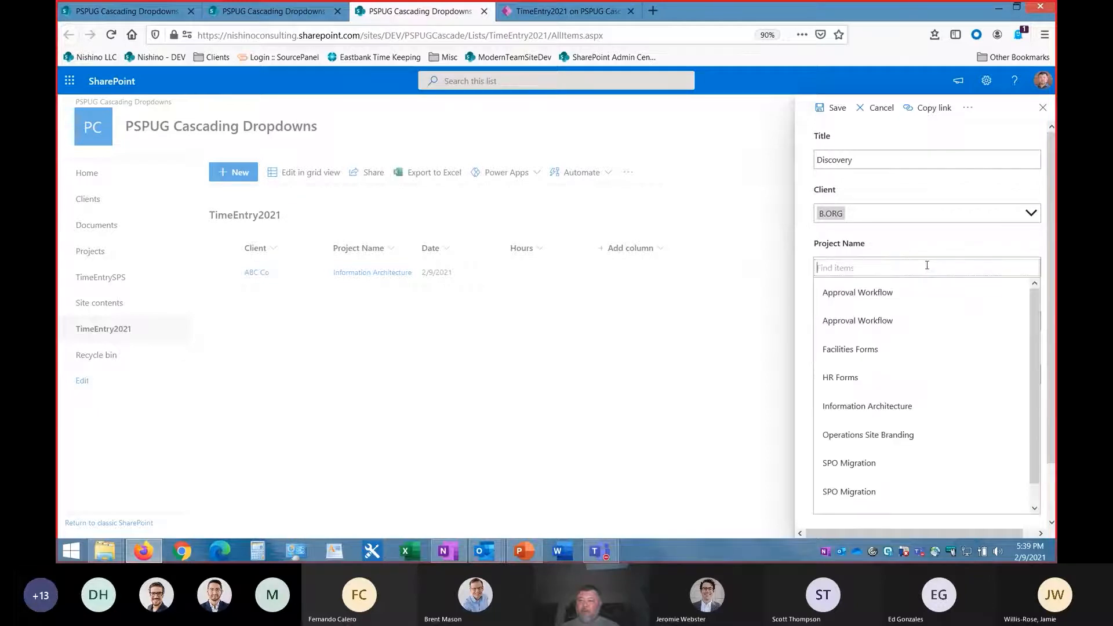
{"action": "left_click", "coordinate": [878, 108]}
Step: Reload the TimeEntry2021 list, start a new item, and check the Project Name choices for client B.ORG
{"action": "left_click", "coordinate": [113, 37]}
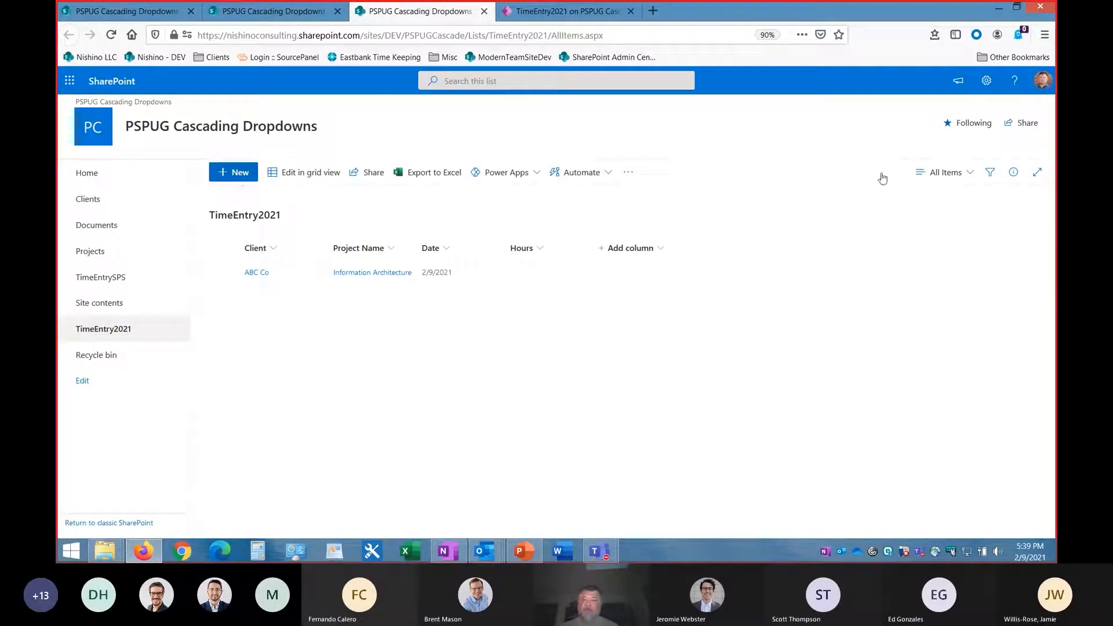
{"action": "left_click", "coordinate": [233, 172]}
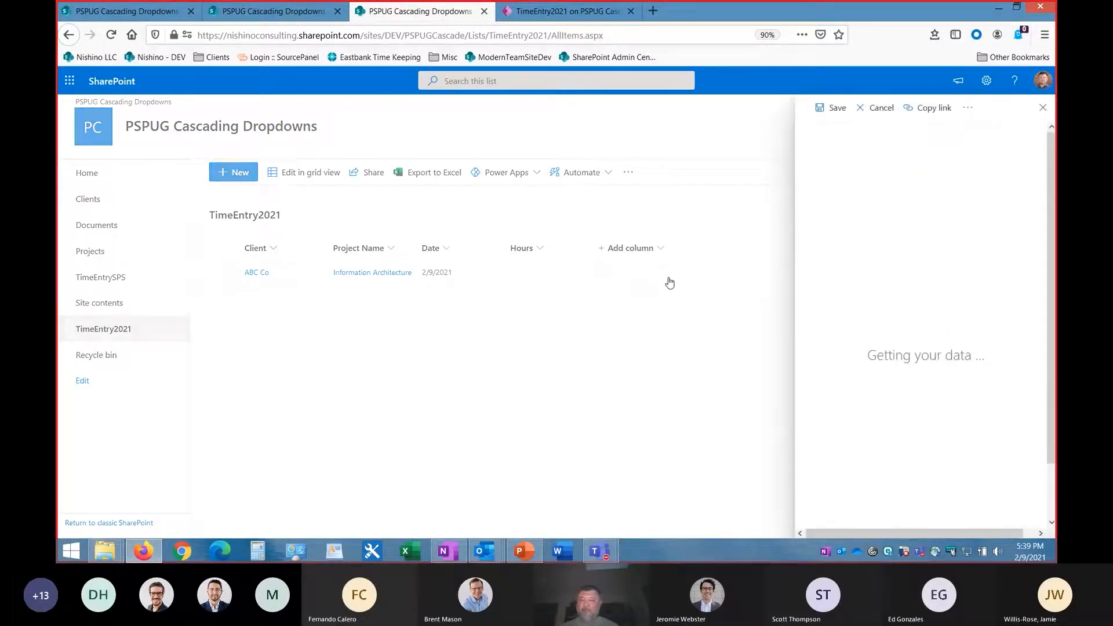
{"action": "left_click", "coordinate": [883, 208]}
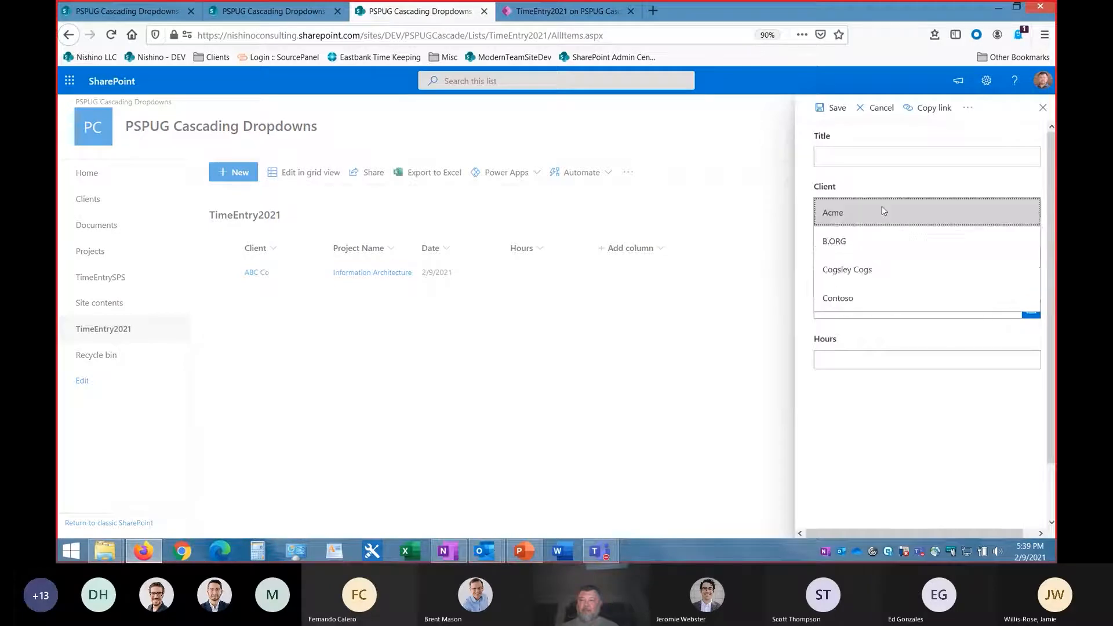
{"action": "left_click", "coordinate": [877, 240]}
{"action": "left_click", "coordinate": [876, 256]}
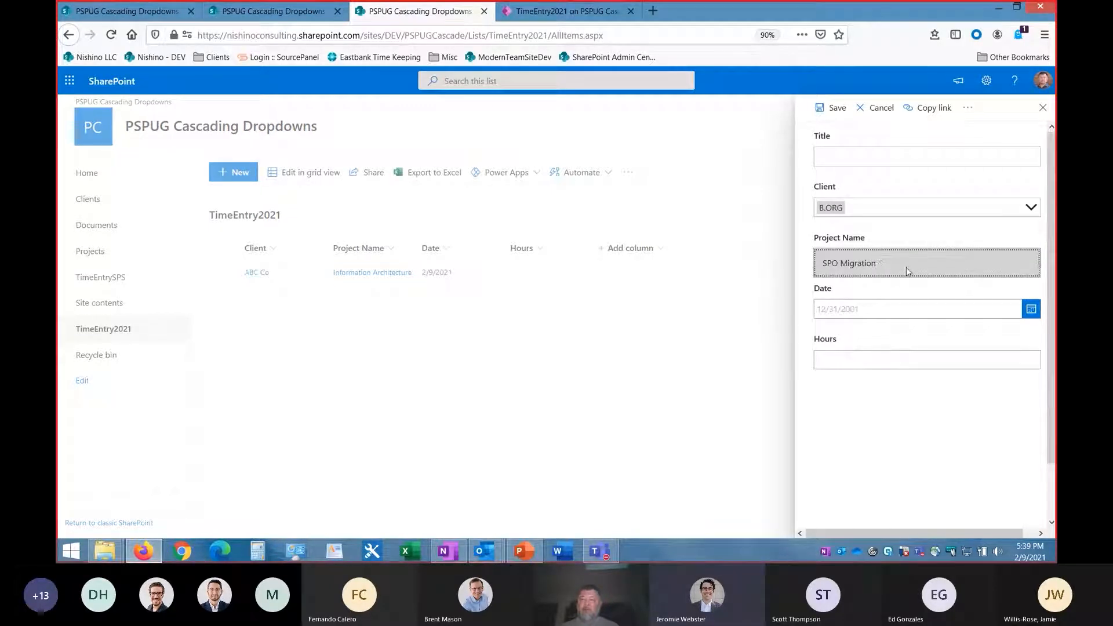
Step: Set the new item's Client to Acme, Project Name to Approval Workflow, and Title to Discovery
{"action": "left_click", "coordinate": [938, 209]}
{"action": "left_click", "coordinate": [876, 240]}
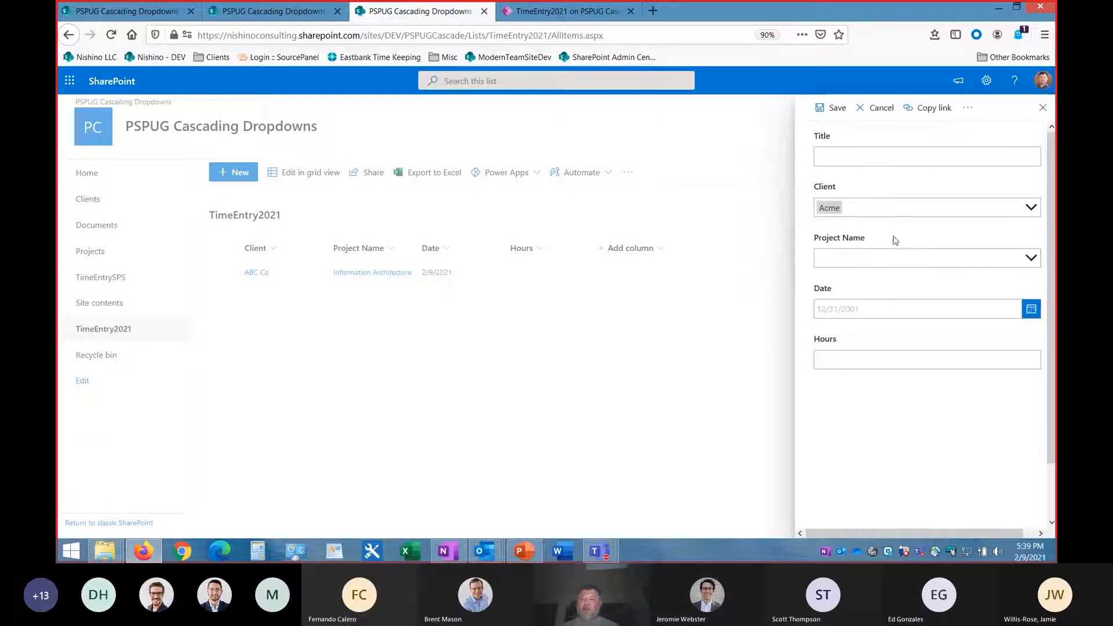
{"action": "left_click", "coordinate": [879, 259]}
{"action": "left_click", "coordinate": [882, 290]}
{"action": "left_click", "coordinate": [887, 152]}
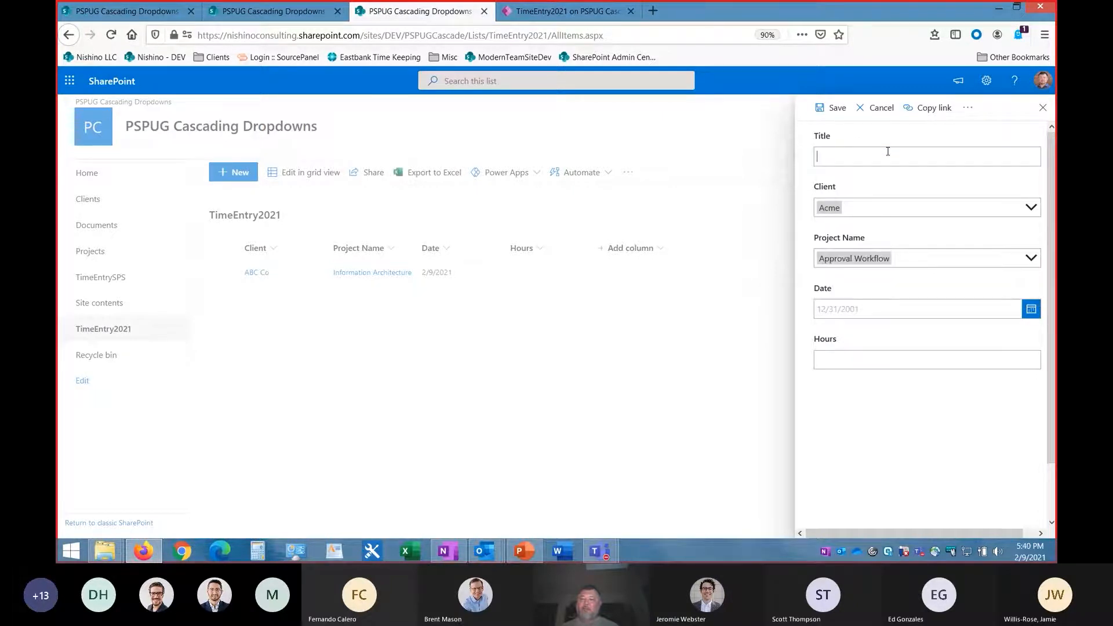
{"action": "type", "text": "Discovery"}
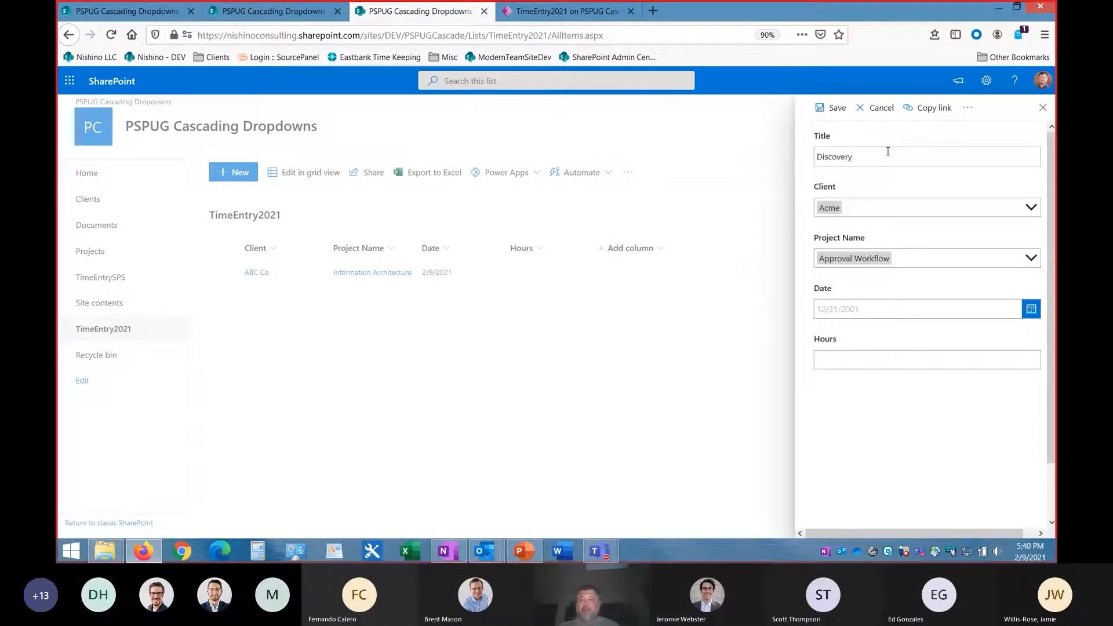
Step: Set the item's Date to 2/4/2021 and Hours to 5.5, and save the time entry
{"action": "left_click", "coordinate": [915, 308]}
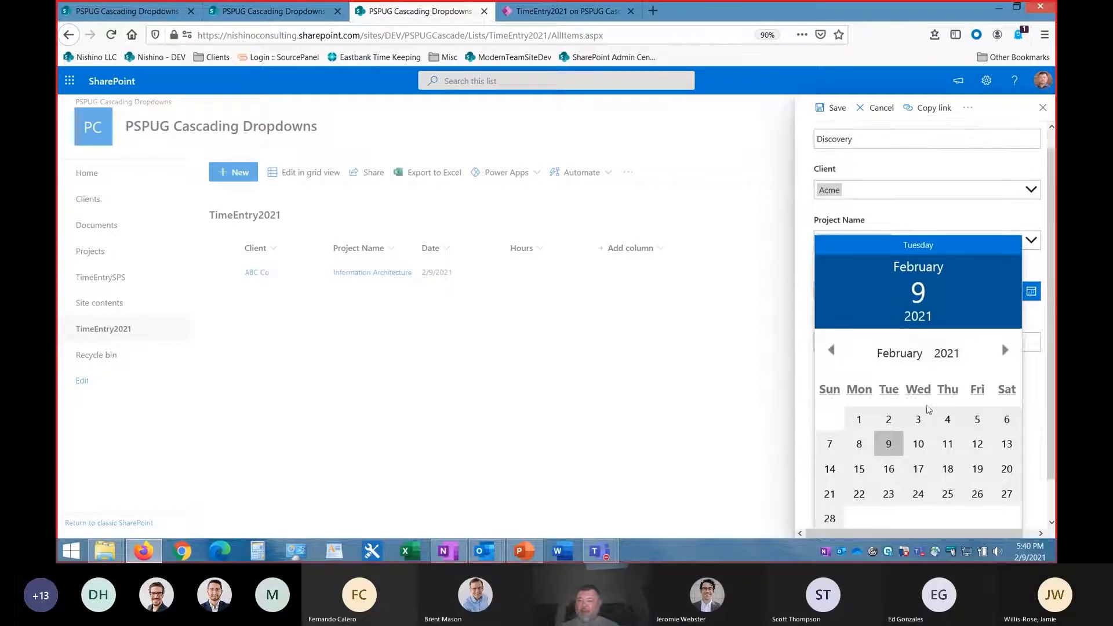
{"action": "left_click", "coordinate": [949, 379]}
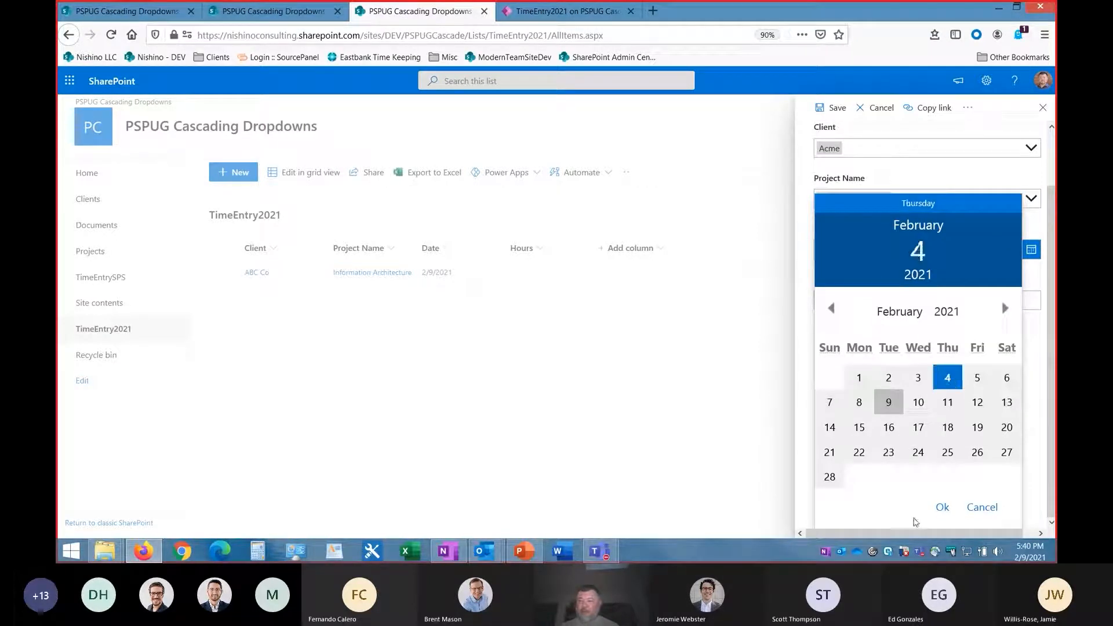
{"action": "left_click", "coordinate": [941, 508]}
{"action": "left_click", "coordinate": [922, 301]}
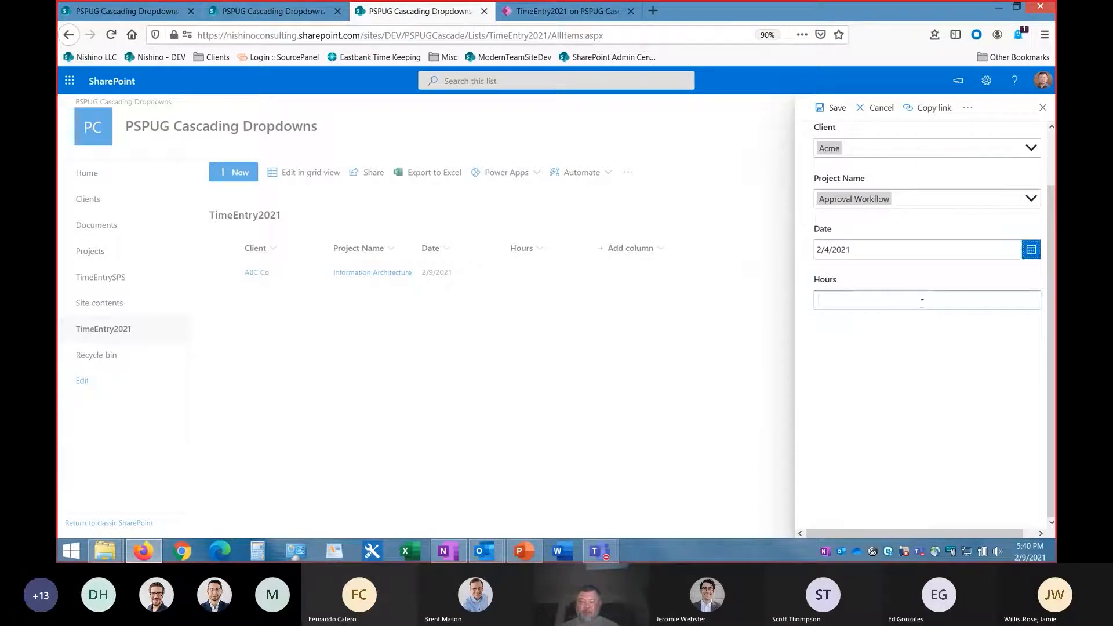
{"action": "type", "text": "5.5"}
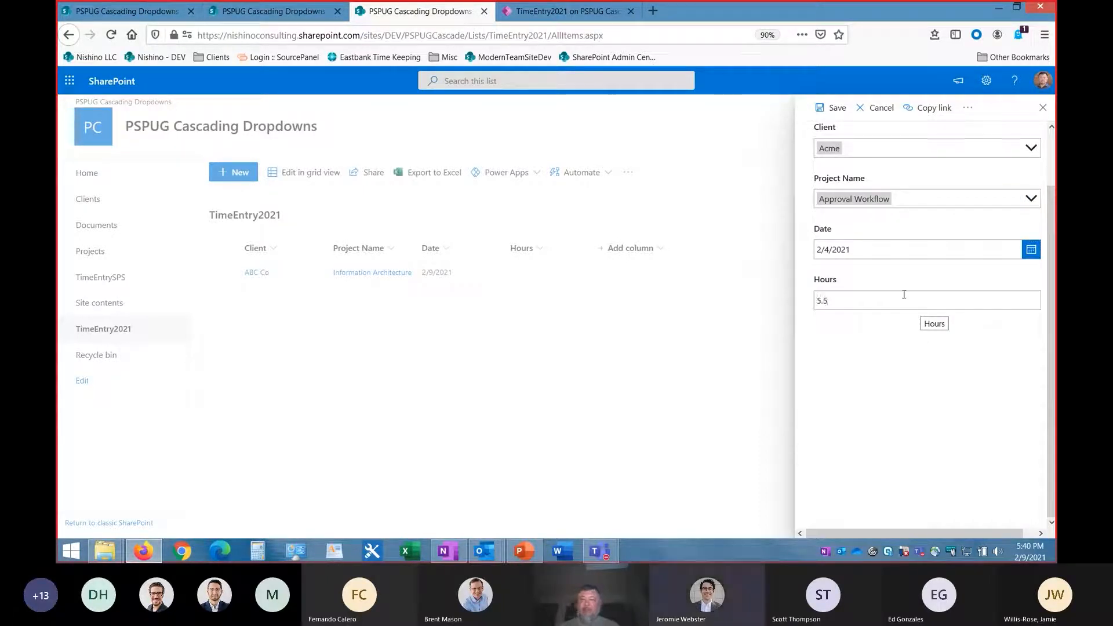
{"action": "left_click", "coordinate": [838, 110]}
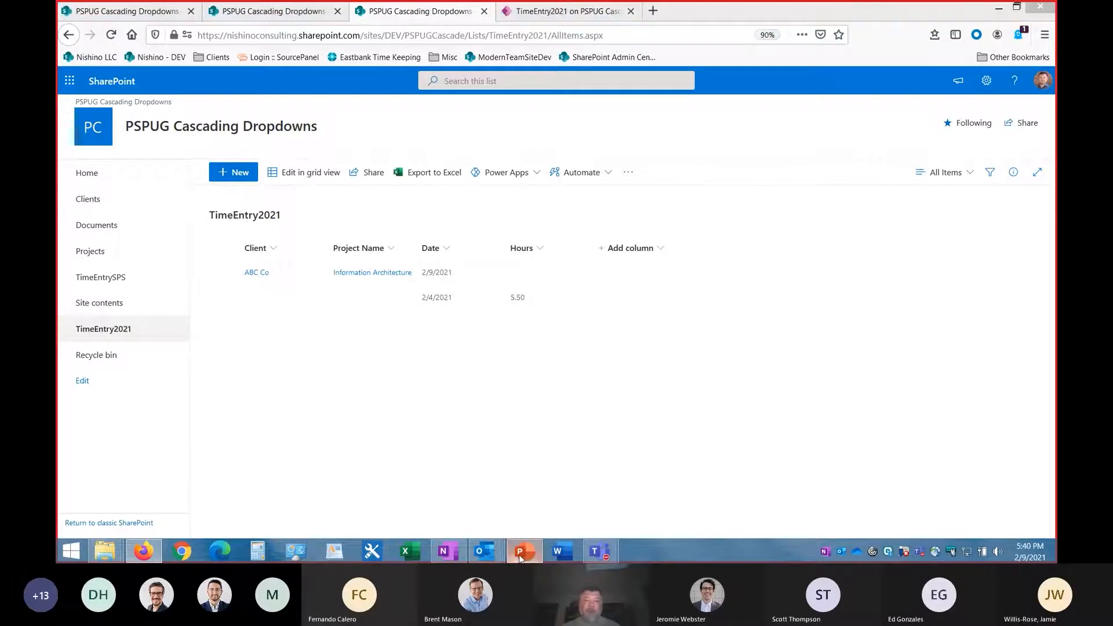
Step: Switch to the PowerPoint presentation and review the Collections and Records slides
{"action": "left_click", "coordinate": [539, 557]}
{"action": "left_click", "coordinate": [142, 395]}
{"action": "scroll", "coordinate": [143, 394], "scroll_direction": "down", "scroll_amount": 1}
{"action": "left_click", "coordinate": [146, 371]}
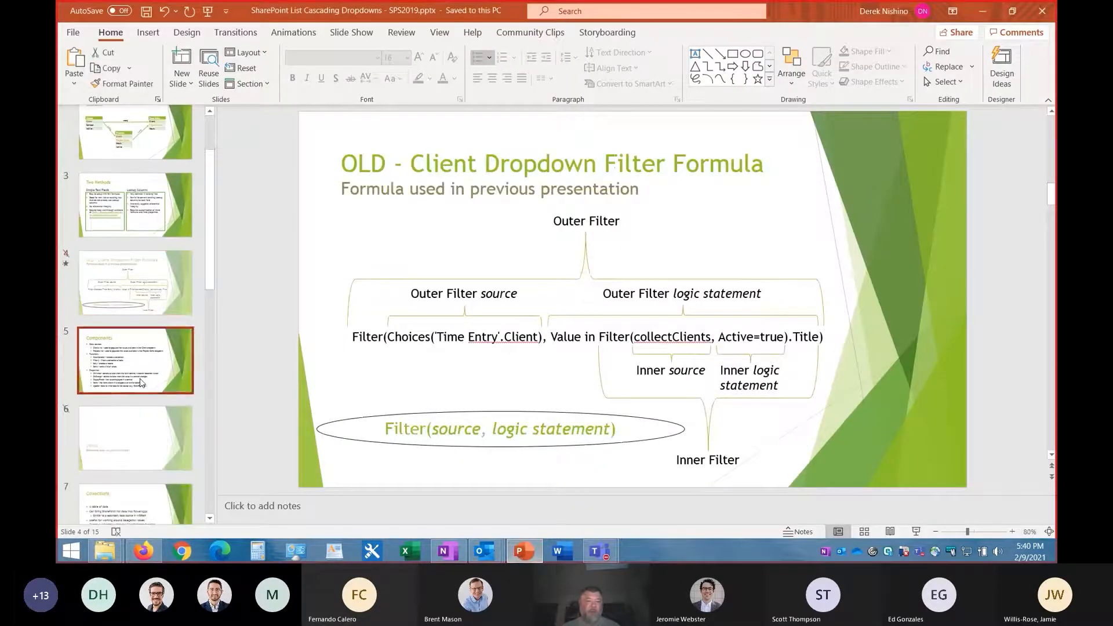
{"action": "scroll", "coordinate": [148, 370], "scroll_direction": "down", "scroll_amount": 2}
{"action": "left_click", "coordinate": [145, 307]}
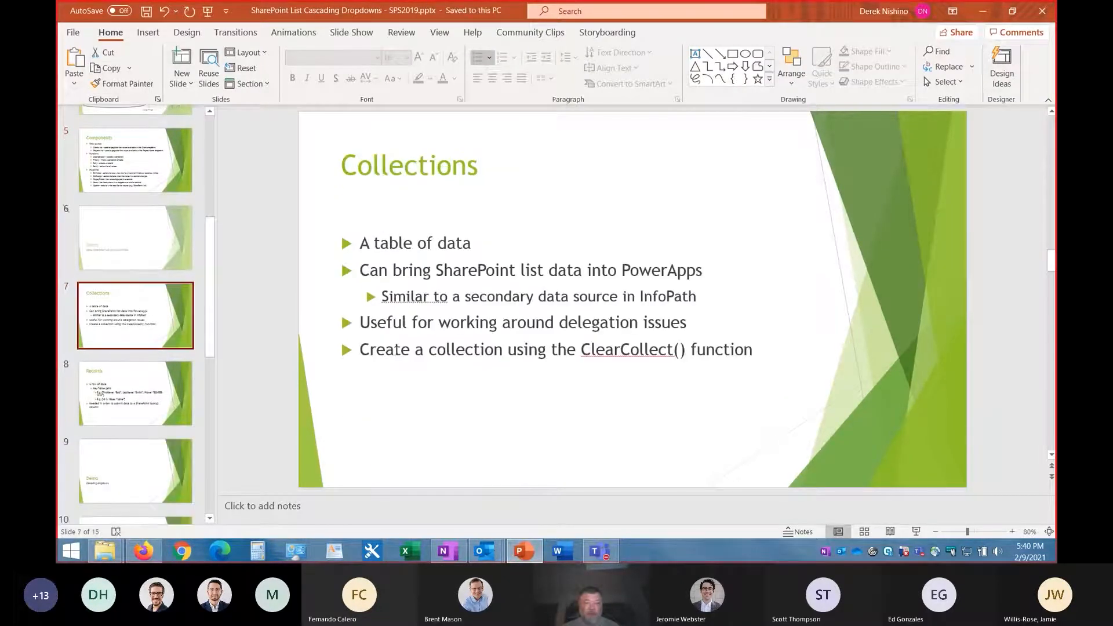
{"action": "left_click", "coordinate": [140, 401]}
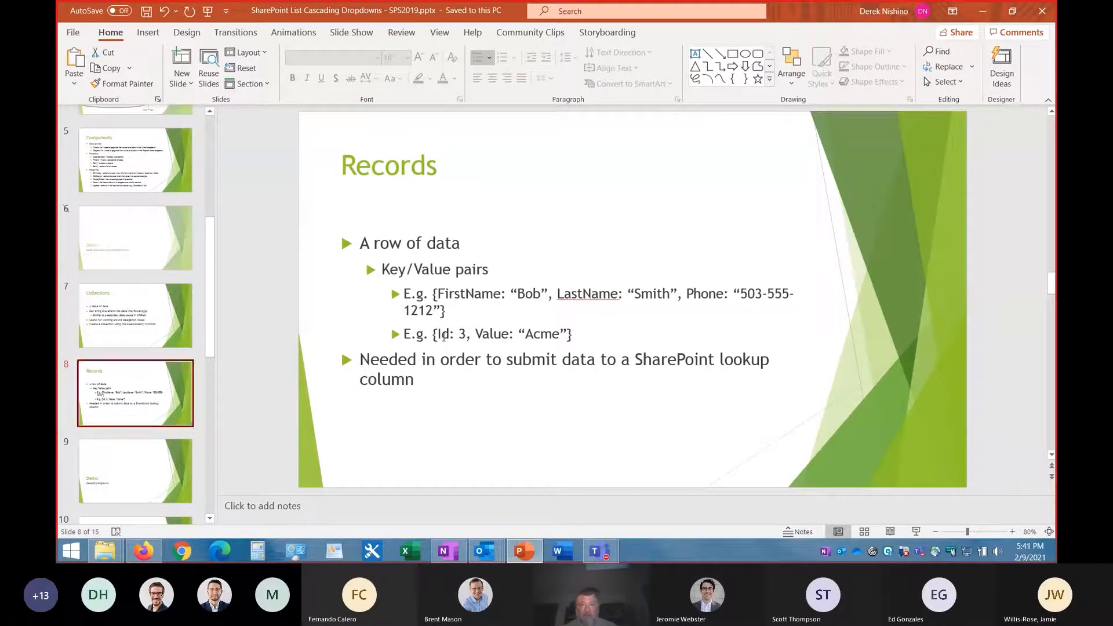
Step: Go back to the Components slide, and view the Updating SharePoint Lookup Columns slide
{"action": "left_click", "coordinate": [155, 322]}
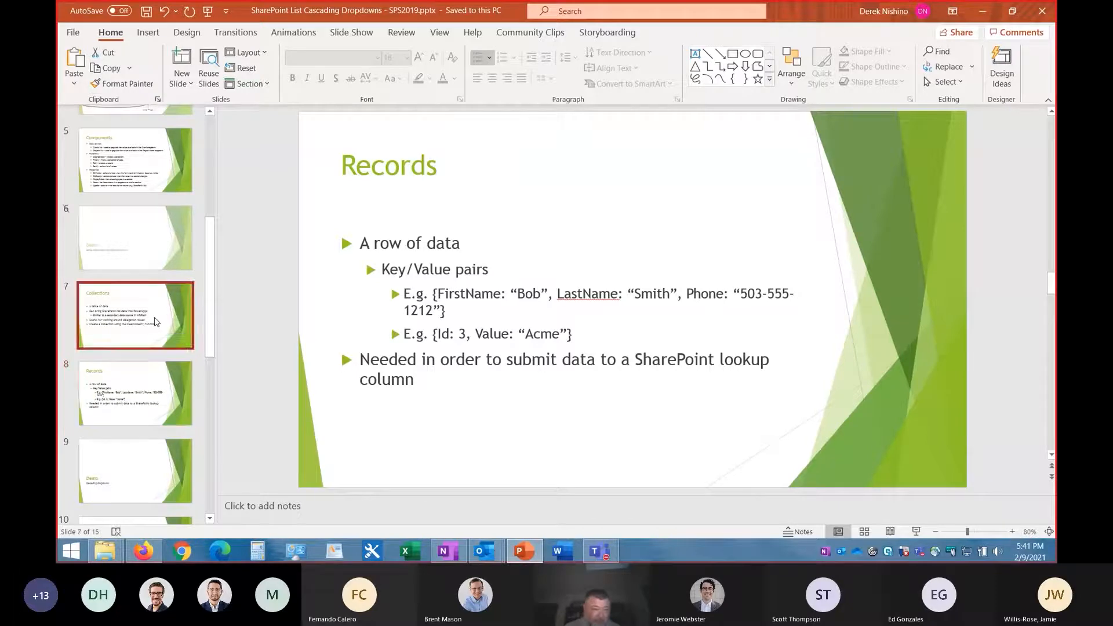
{"action": "scroll", "coordinate": [148, 313], "scroll_direction": "up", "scroll_amount": 2}
{"action": "left_click", "coordinate": [139, 299]}
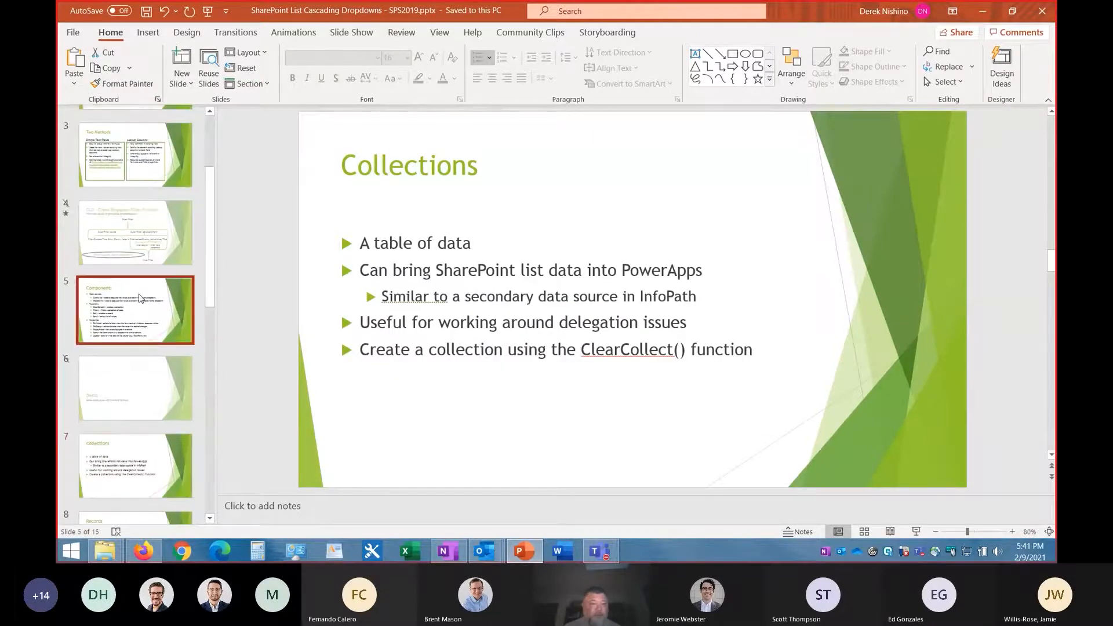
{"action": "scroll", "coordinate": [156, 293], "scroll_direction": "down", "scroll_amount": 5}
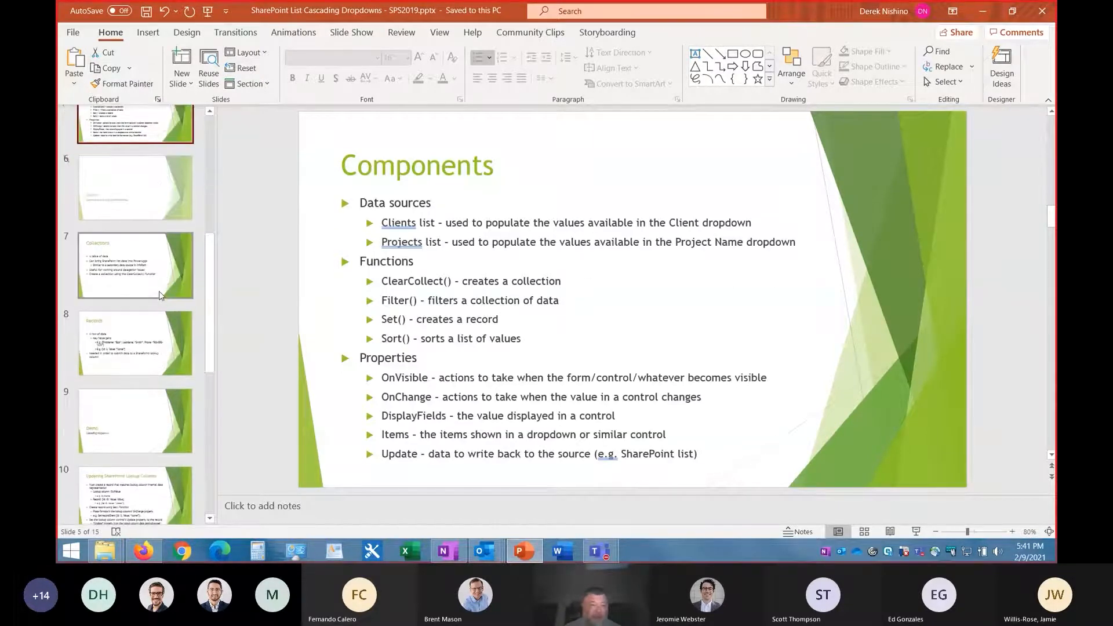
{"action": "left_click", "coordinate": [152, 252]}
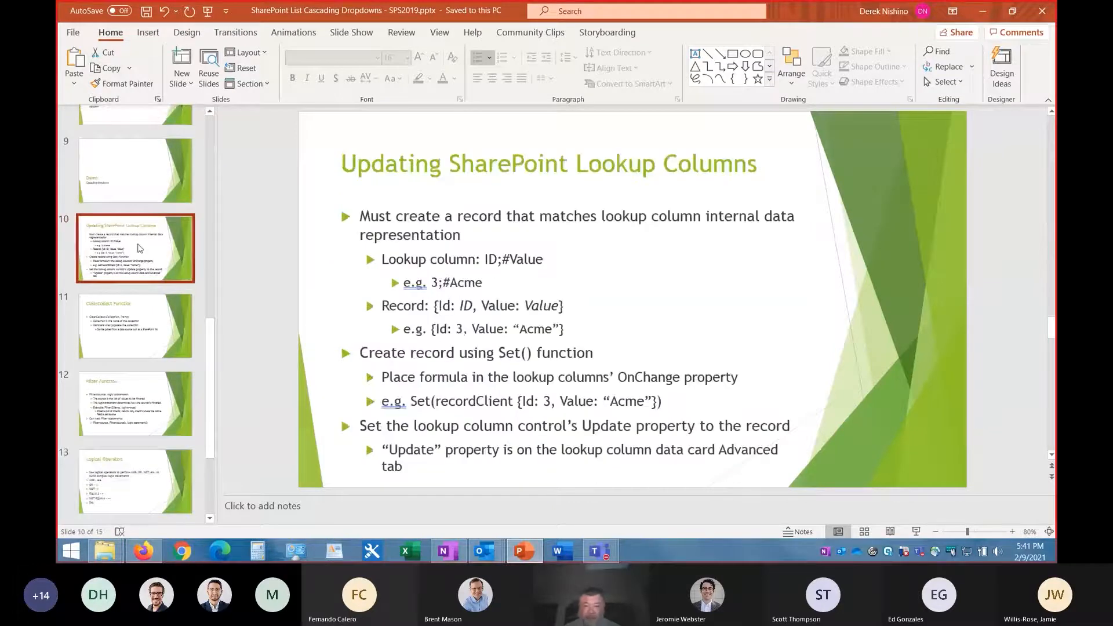